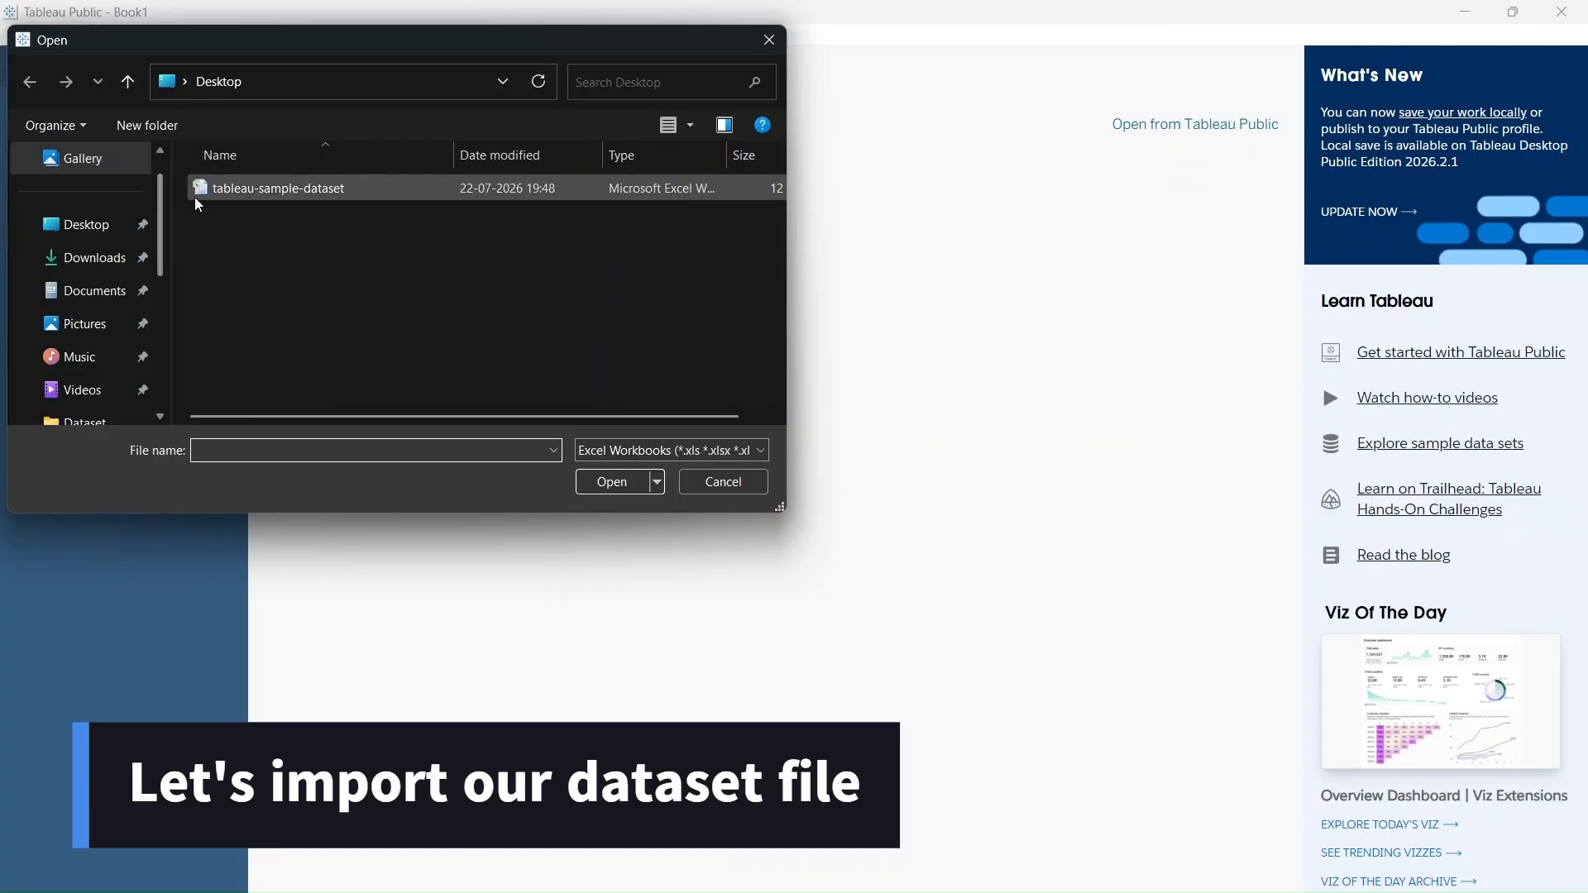
Open the tableau-sample-dataset Excel workbook from the Desktop and clean its sheet with the Data Interpreter
left_click(228, 190)
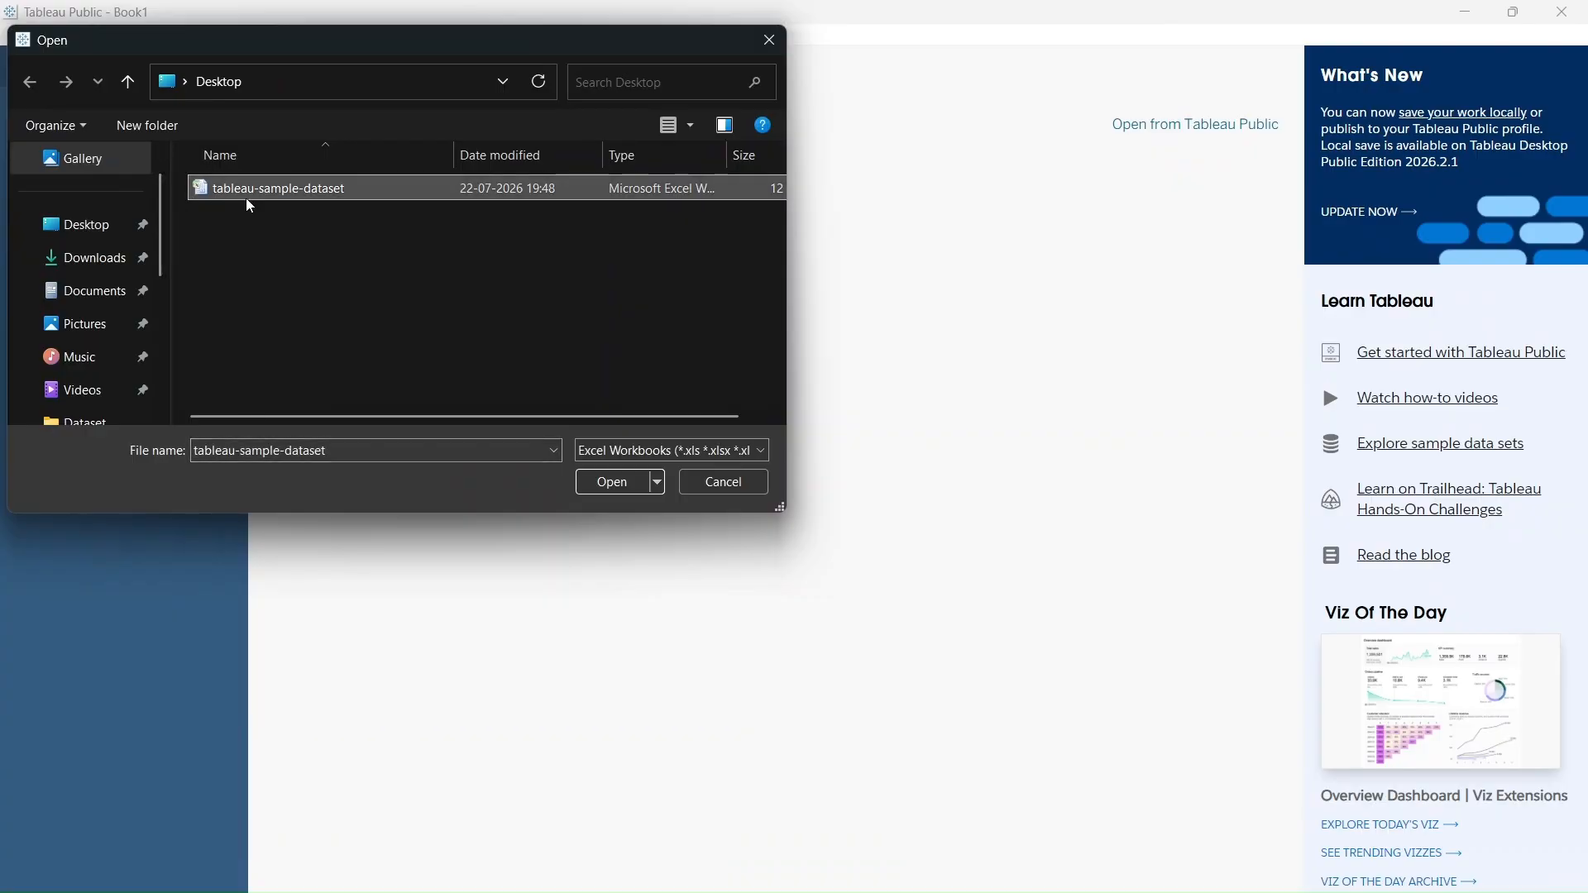
left_click(620, 483)
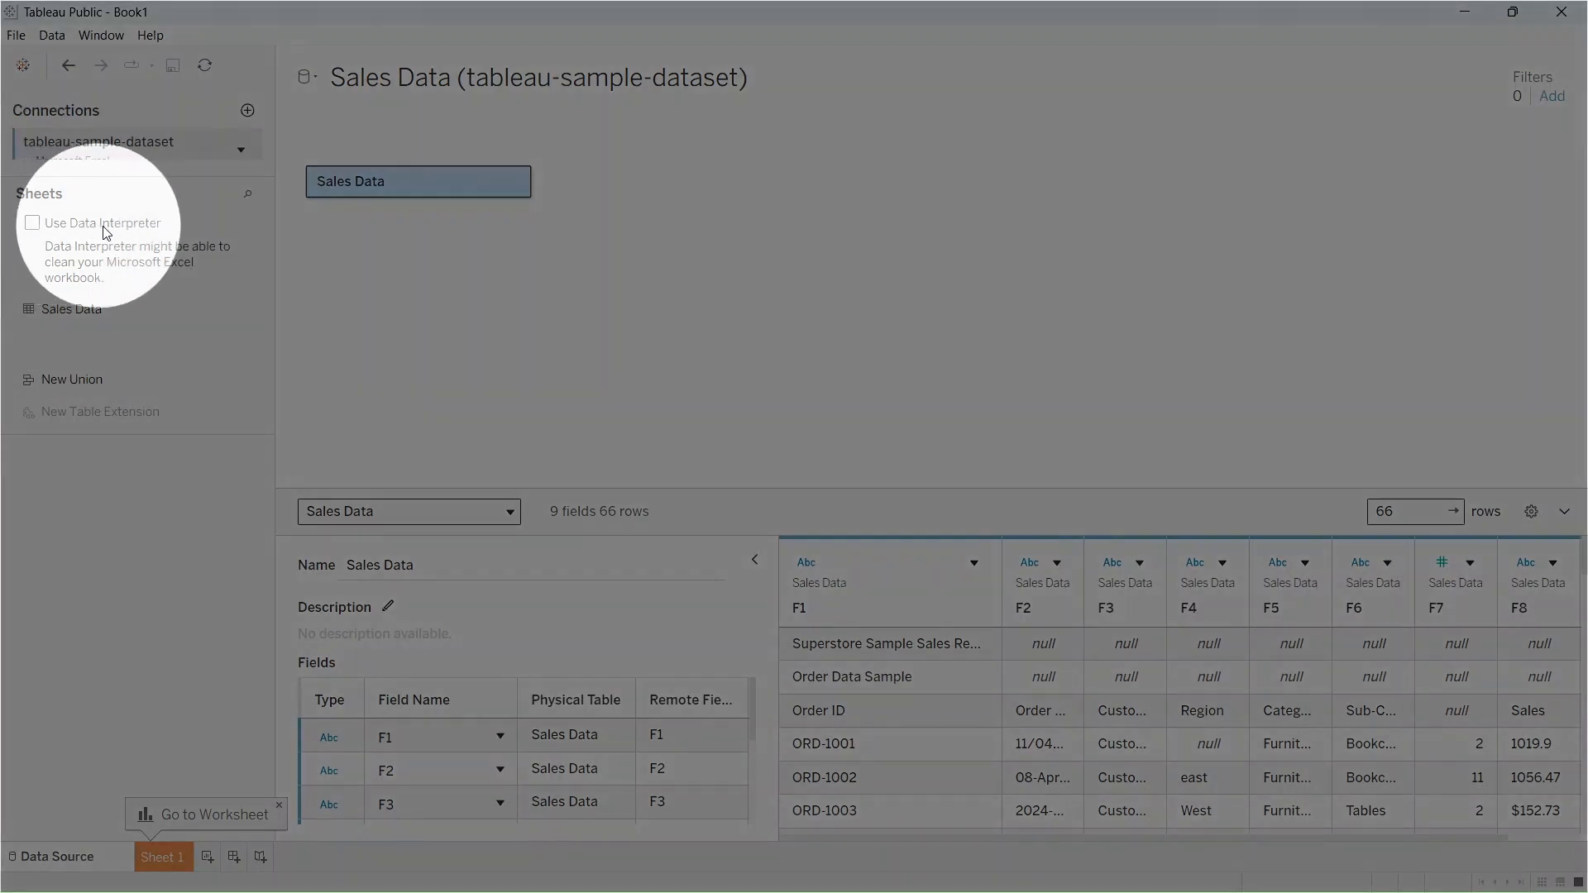
left_click(33, 223)
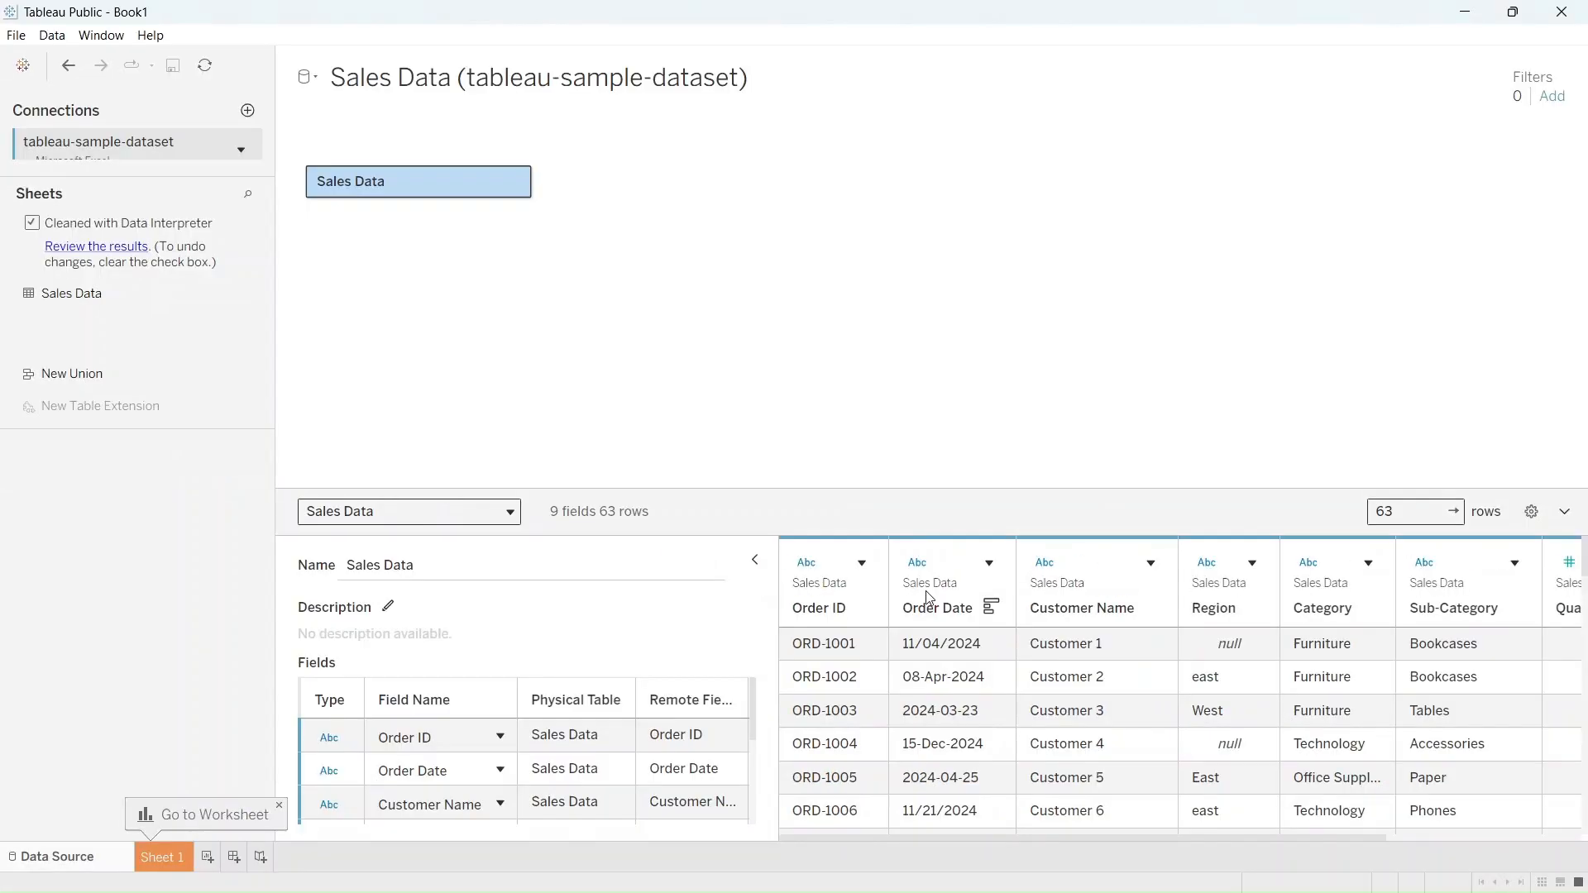
Change the Order Date column's data type to Date and check the converted values down the rows
left_click(909, 559)
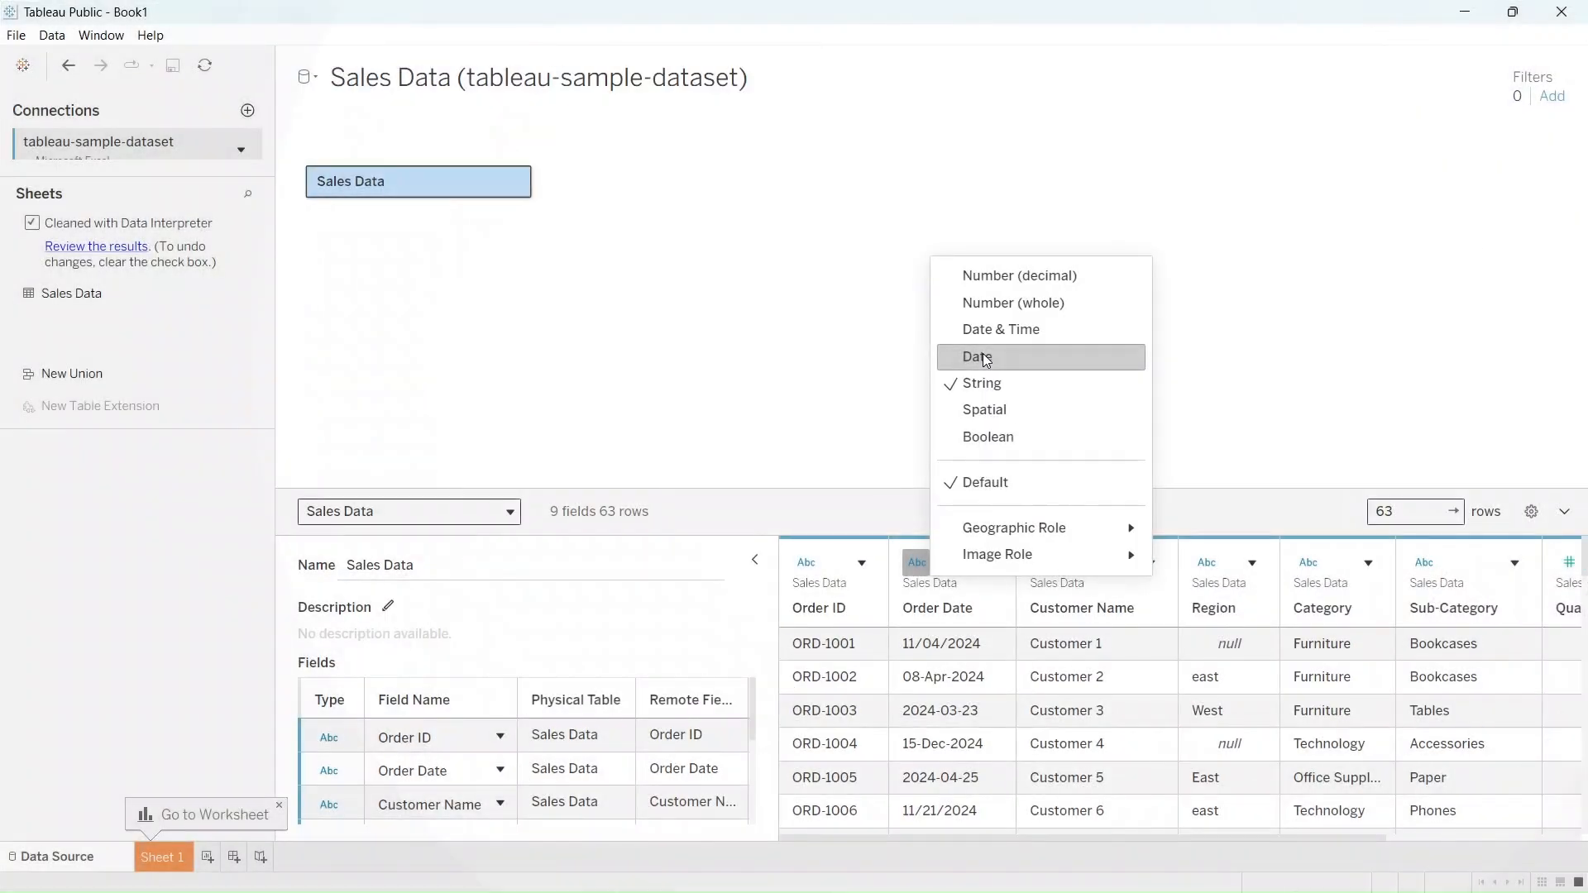
left_click(986, 358)
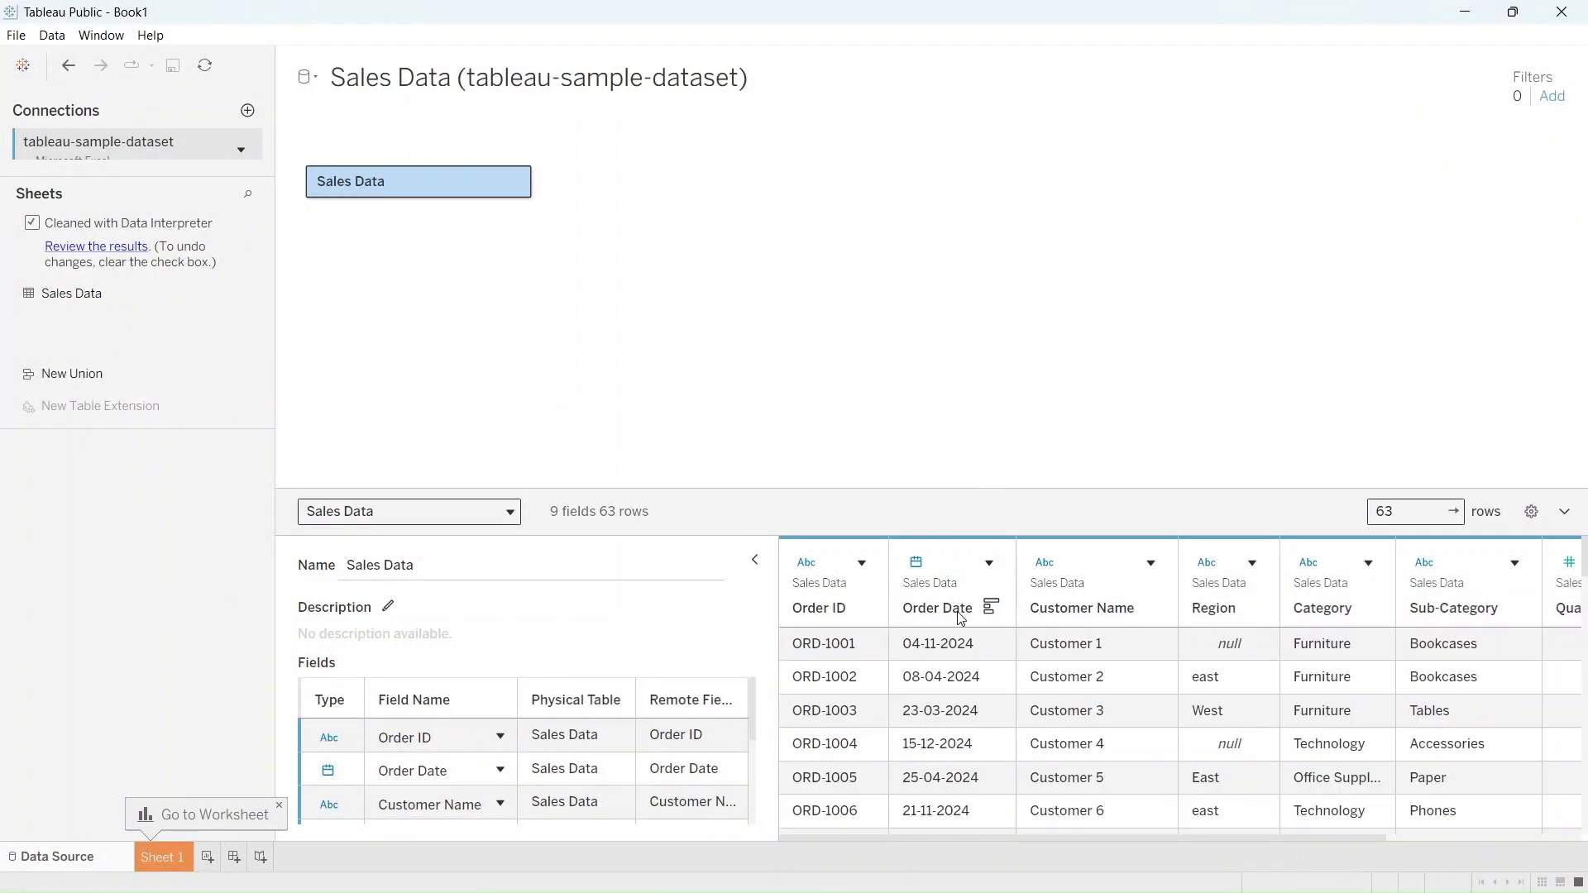
scroll(960, 619, "down", 2)
scroll(951, 677, "down", 4)
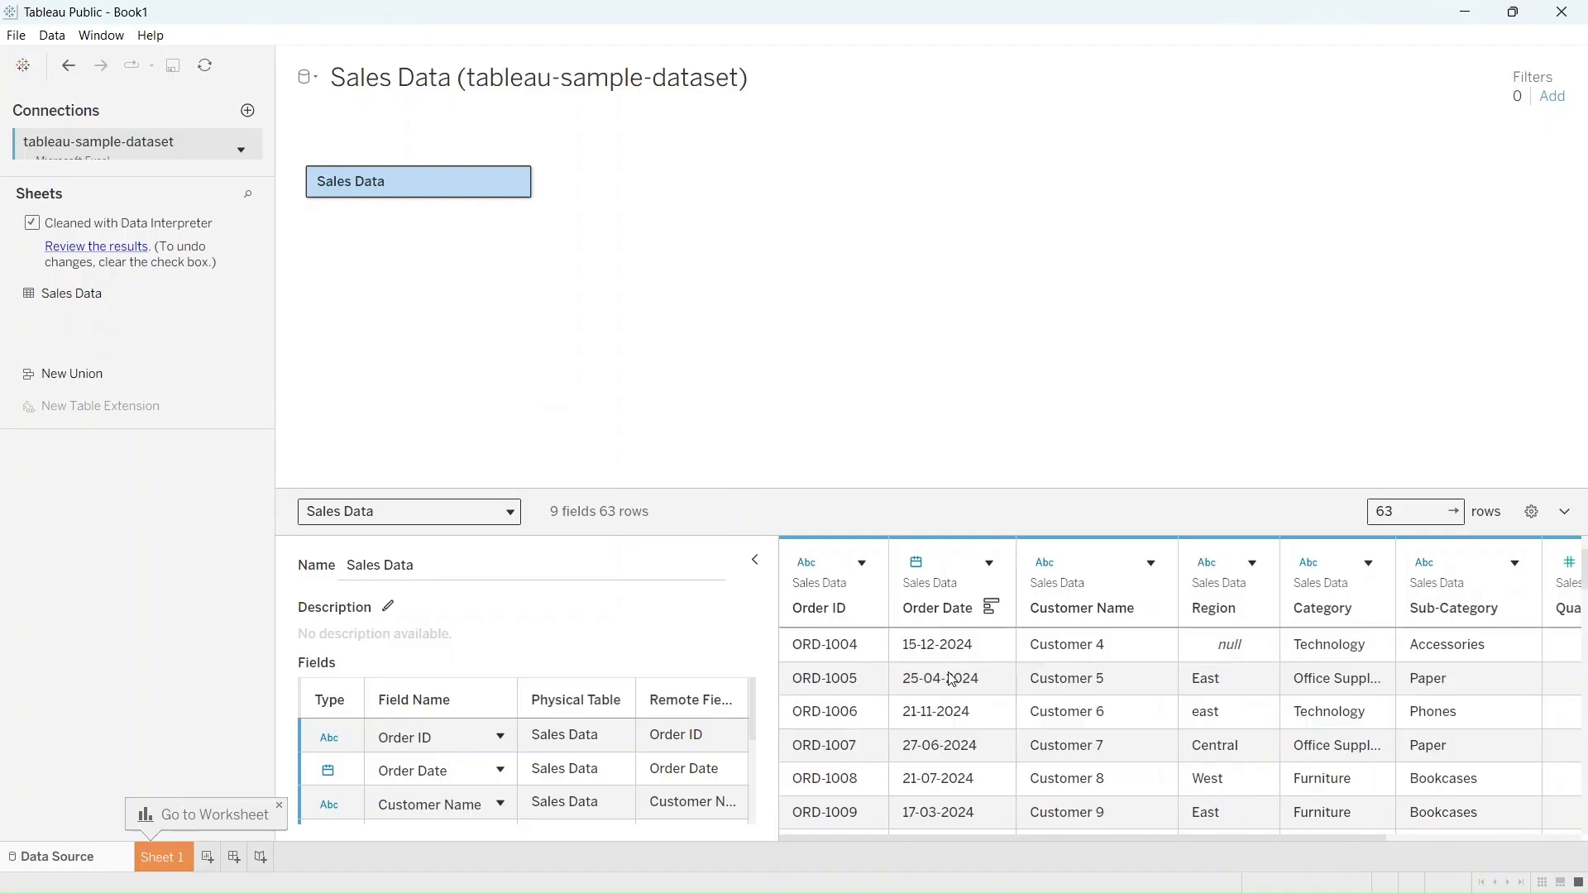
scroll(952, 679, "down", 1)
scroll(951, 678, "up", 3)
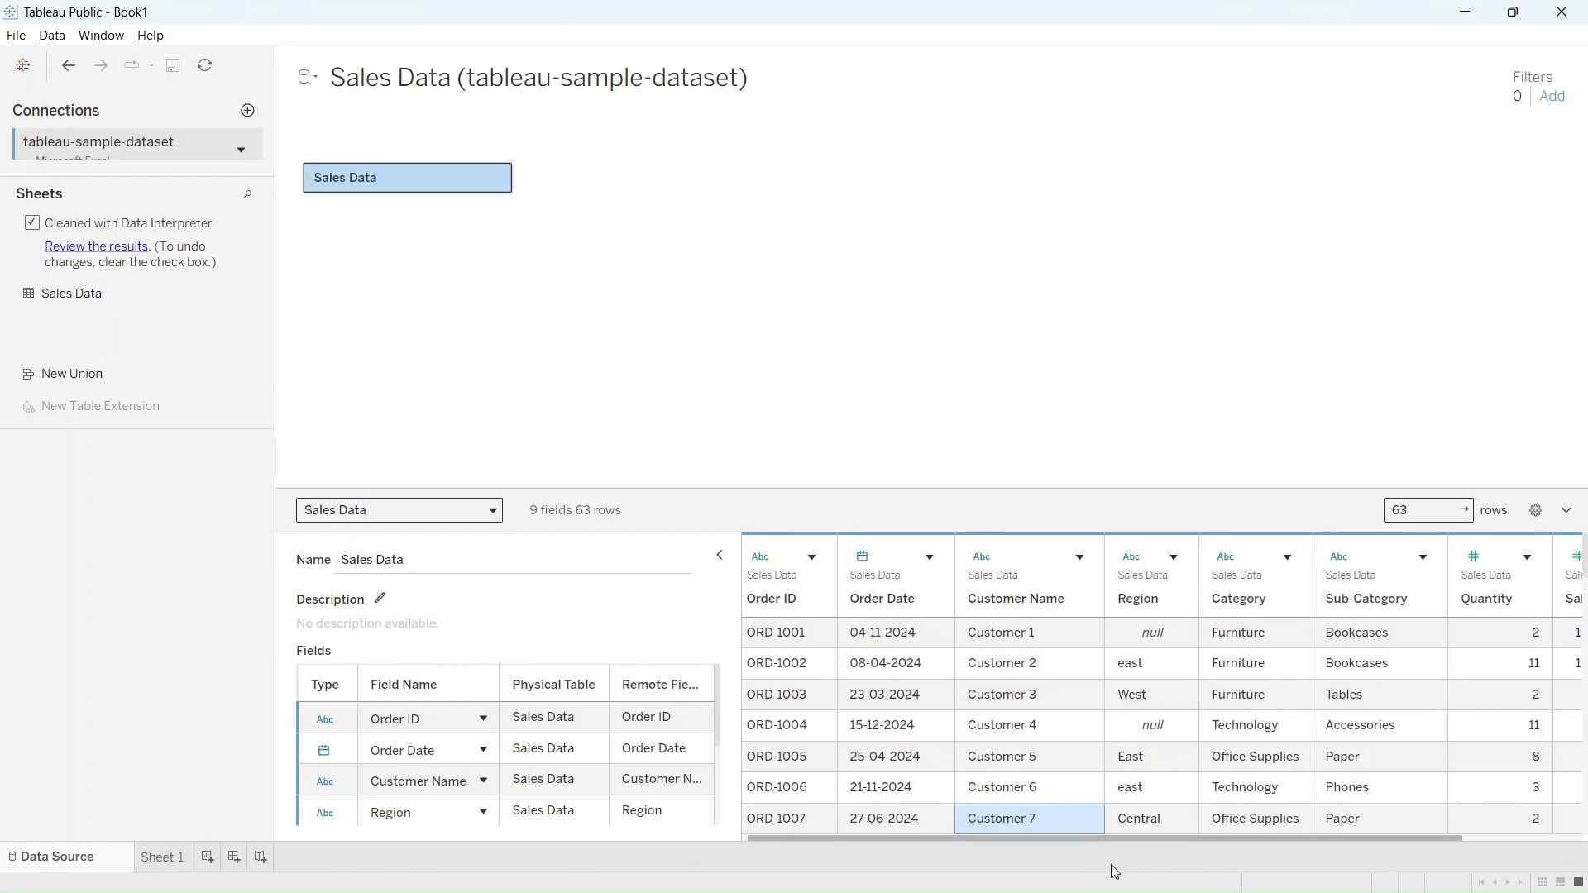
Set the Sales column's data type to Number (decimal)
left_click_drag(1110, 865, 1317, 865)
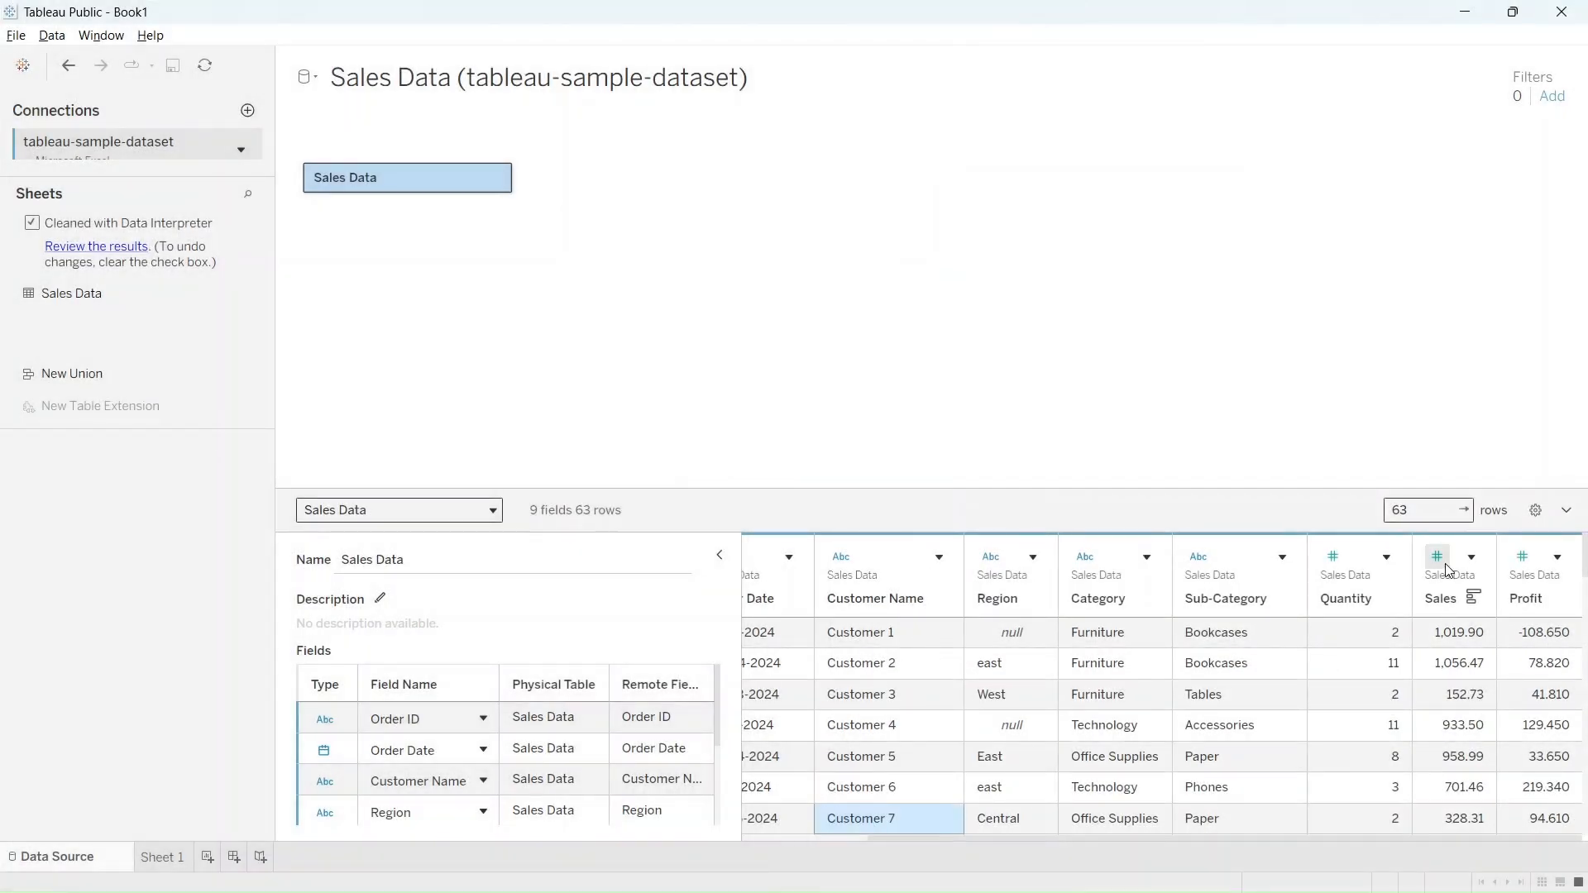
left_click(1445, 565)
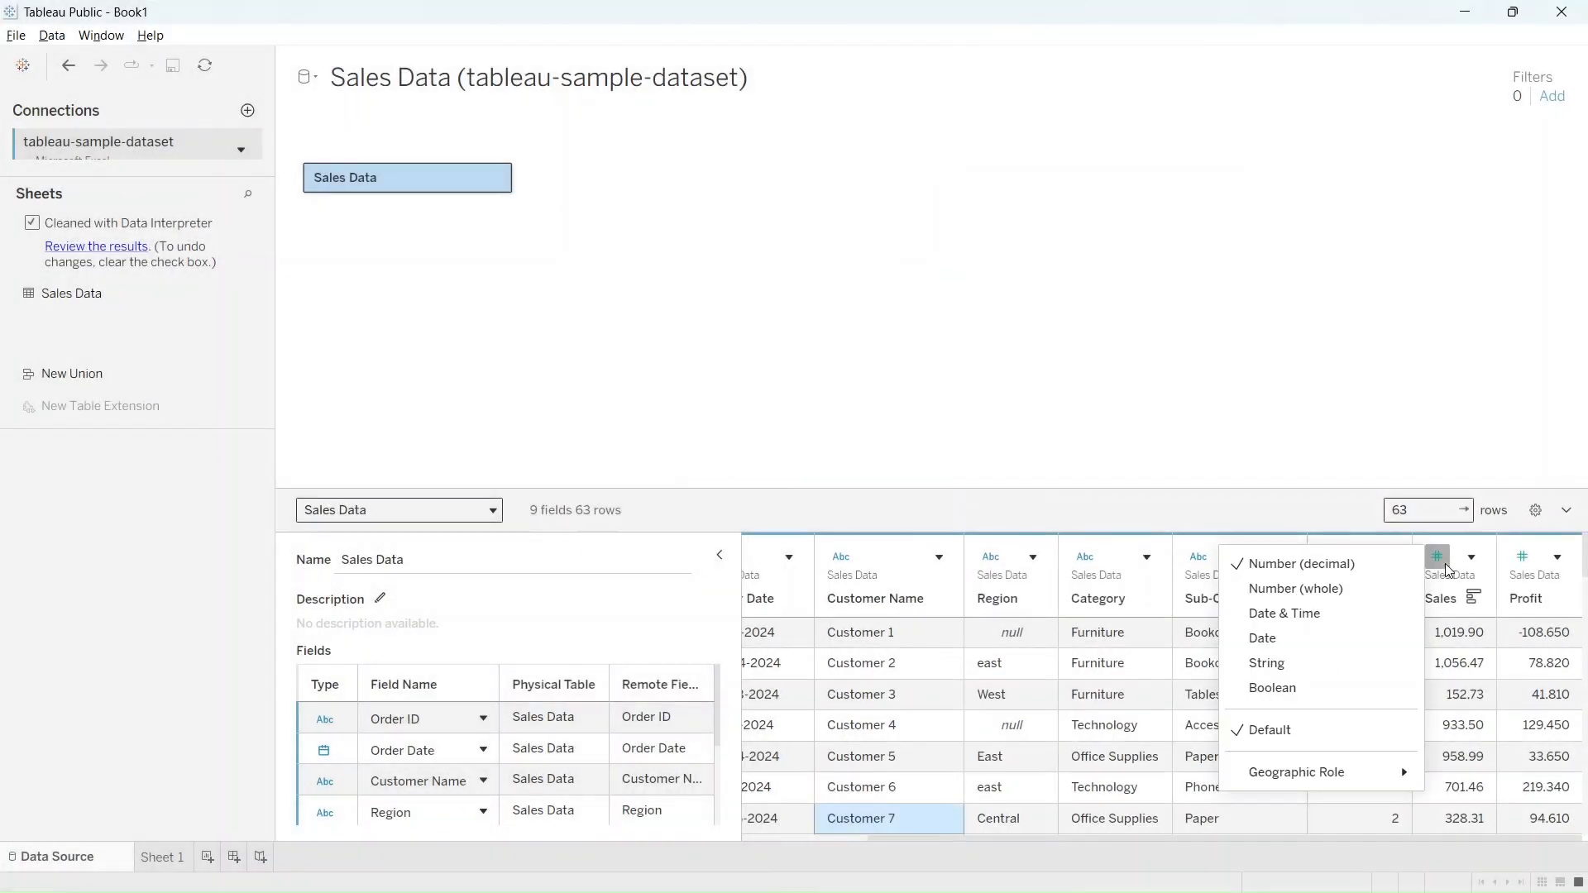
left_click(1390, 571)
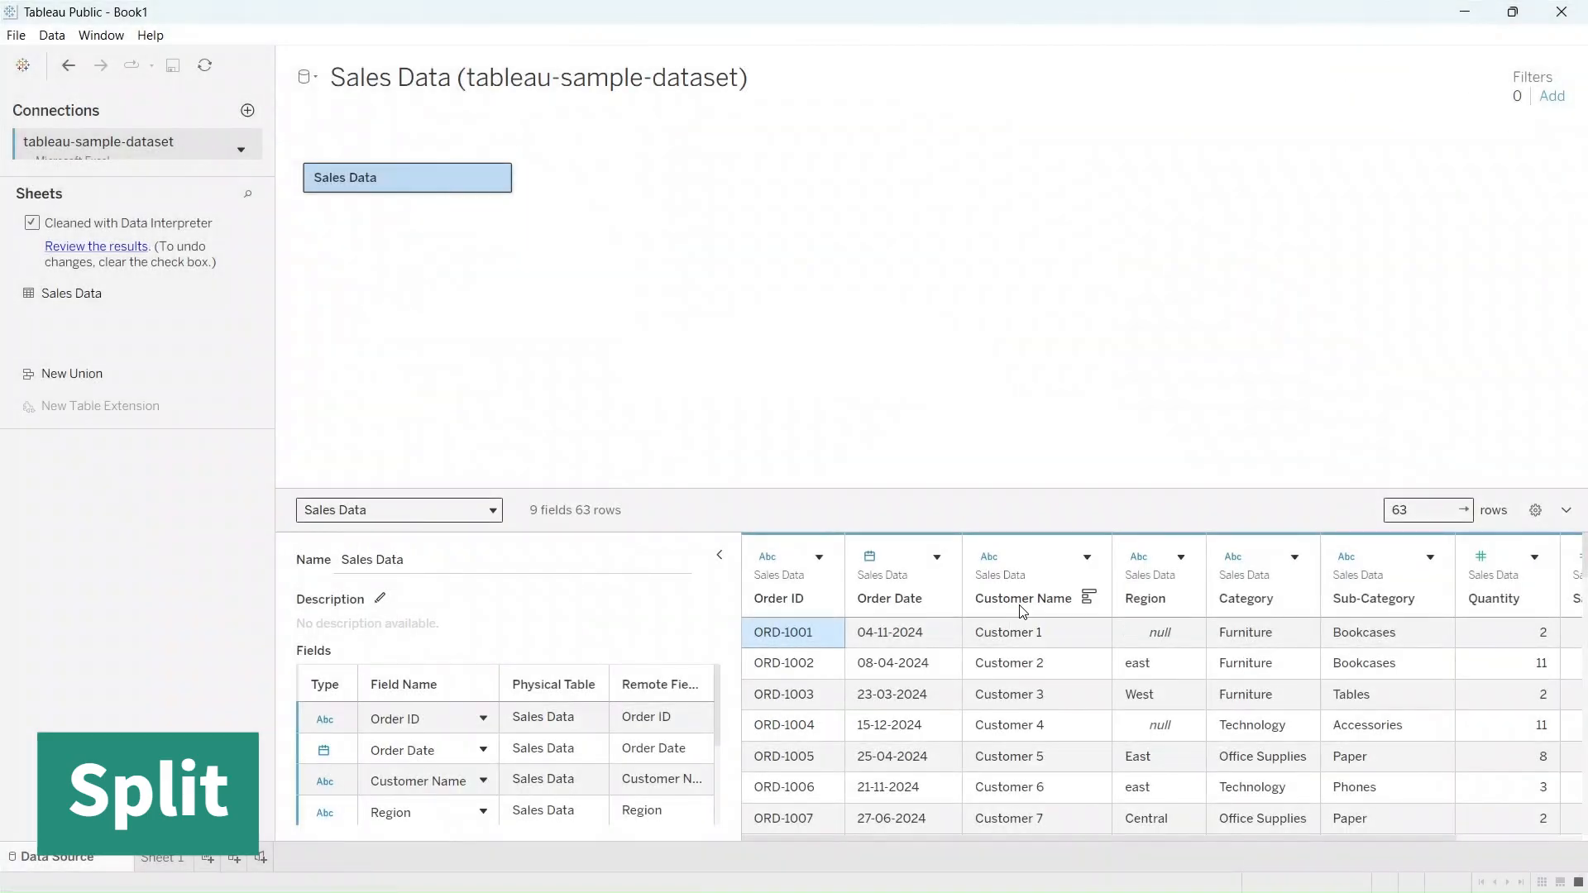
Apply a custom split to the Customer Name column, splitting off all columns
right_click(1022, 608)
left_click(1151, 469)
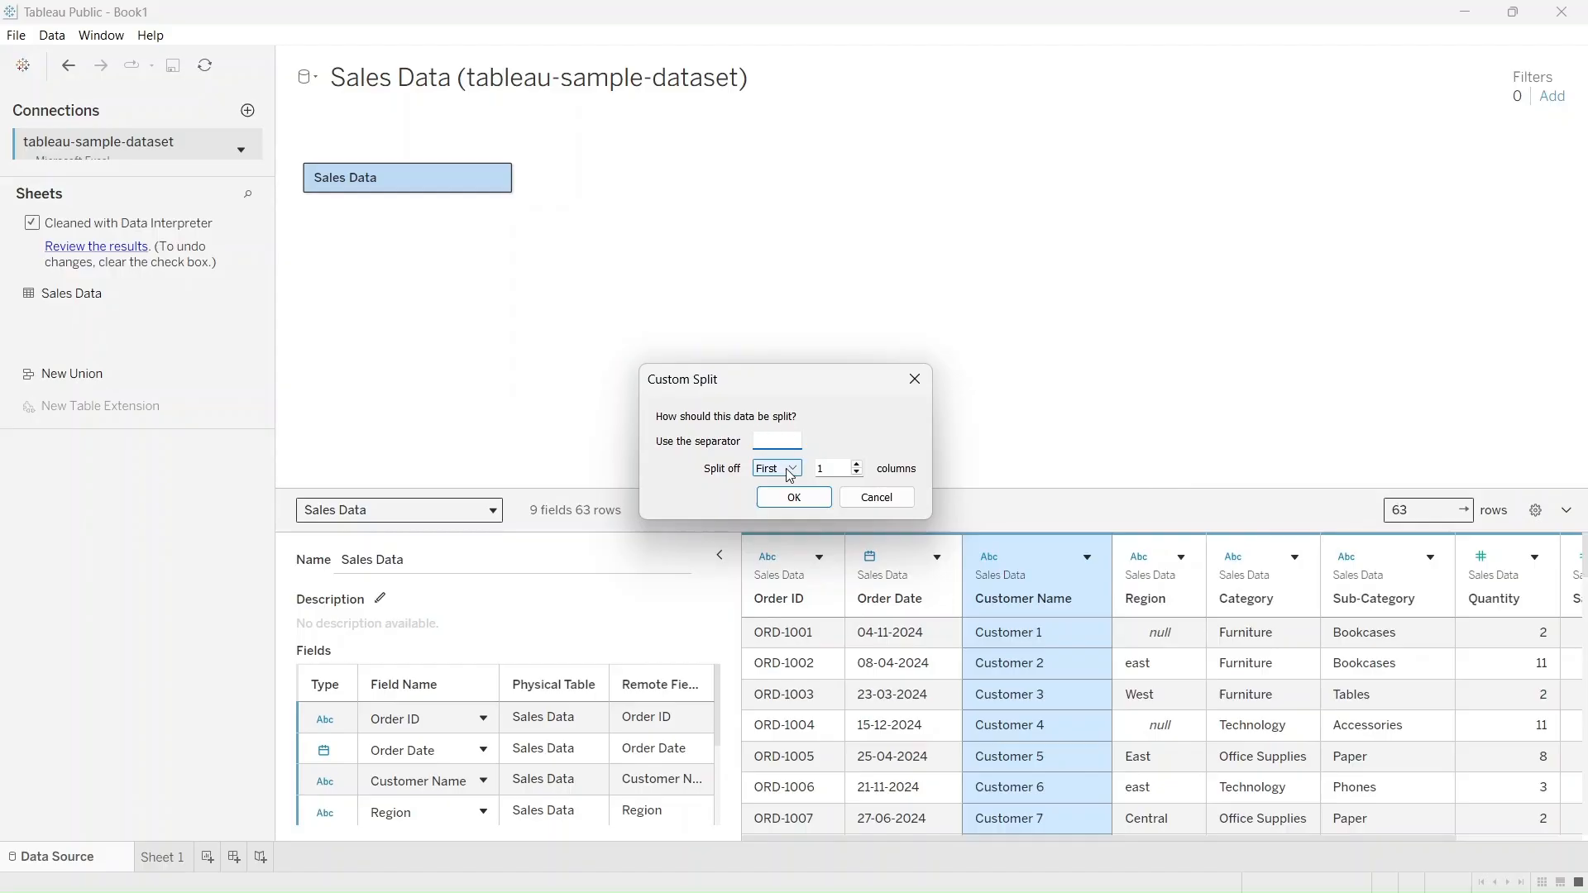
left_click(790, 470)
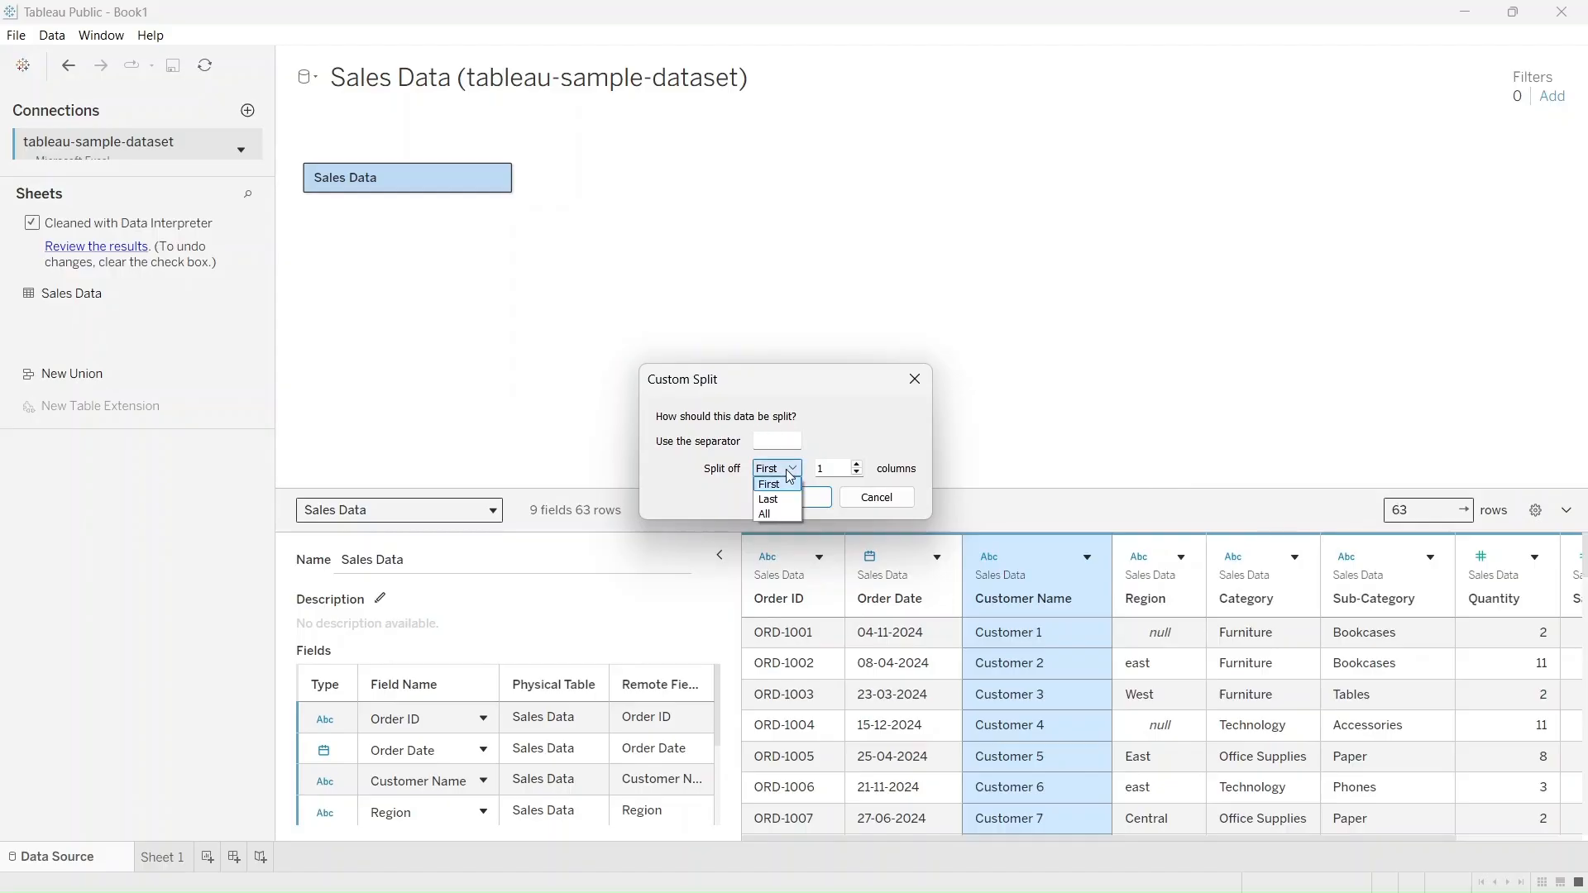
left_click(788, 513)
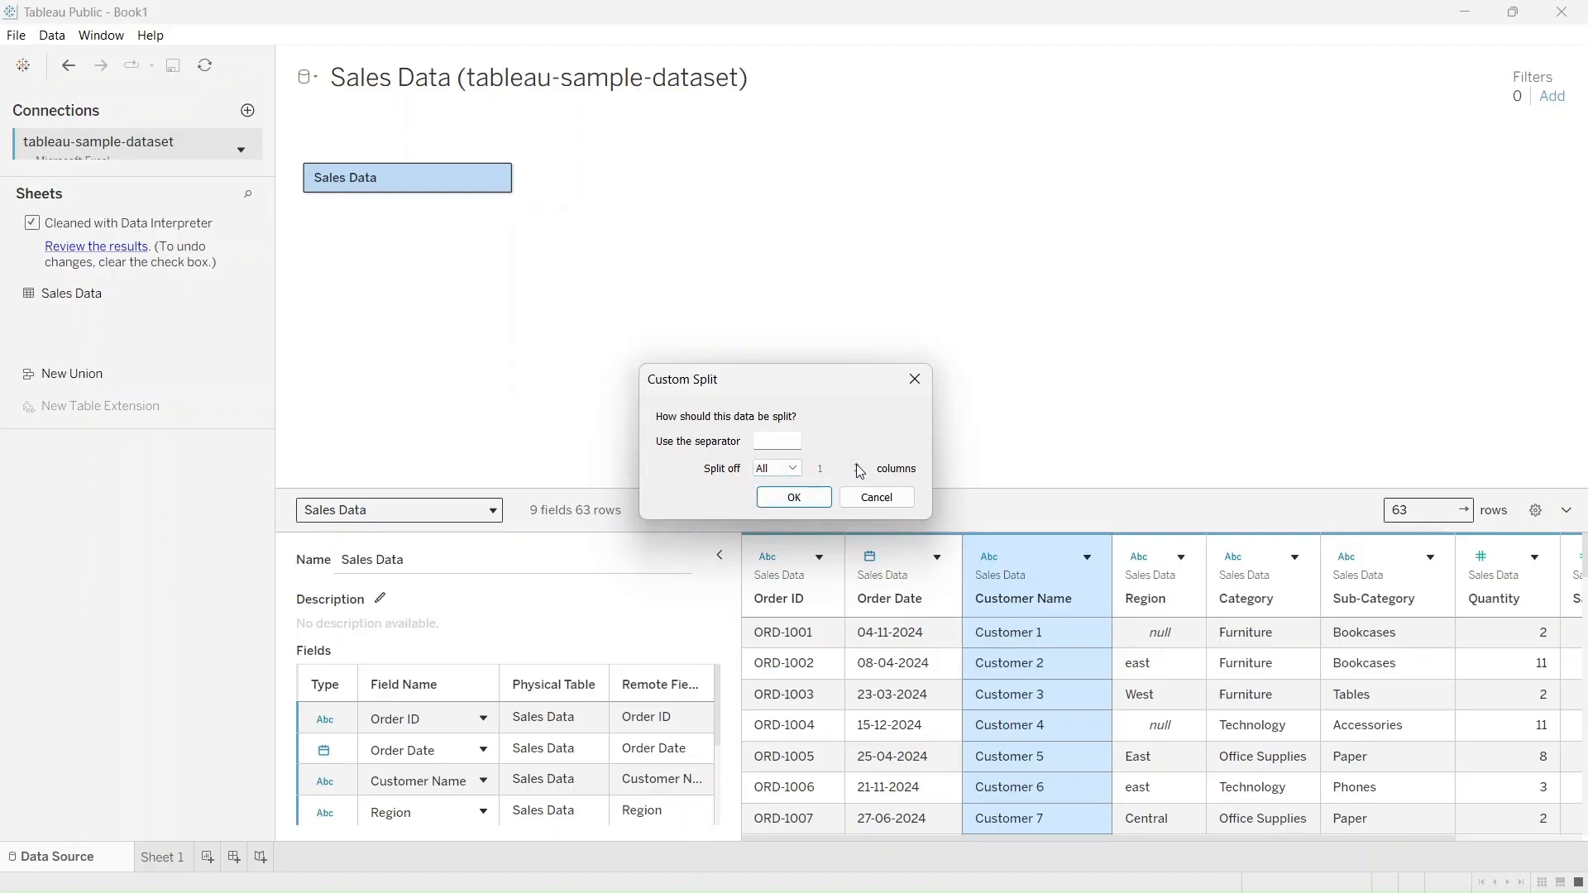
left_click(795, 498)
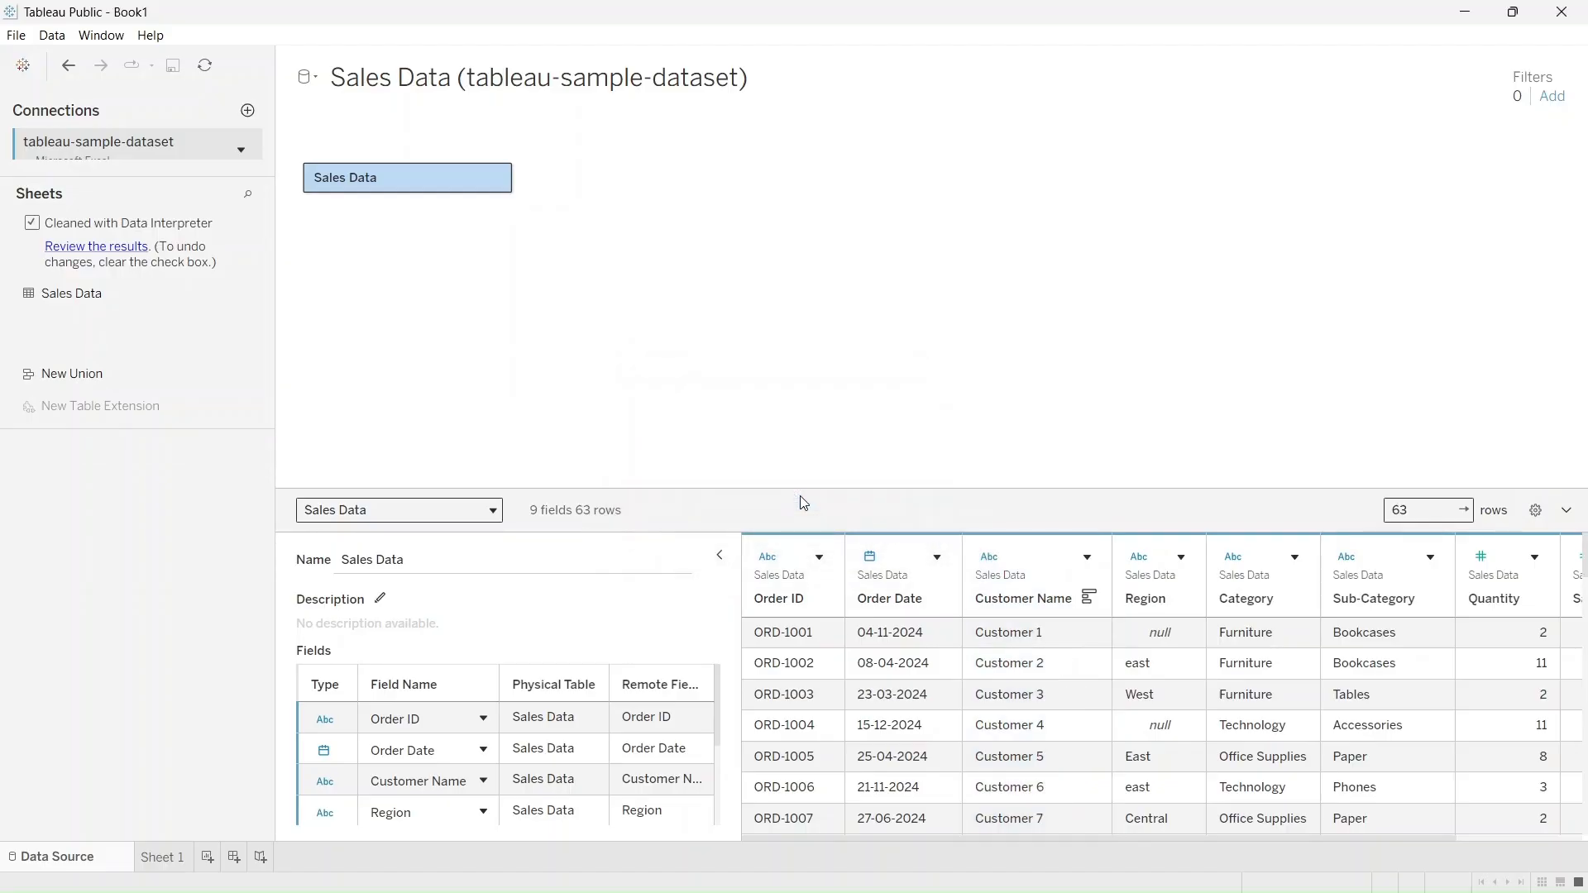
left_click_drag(977, 840, 1426, 851)
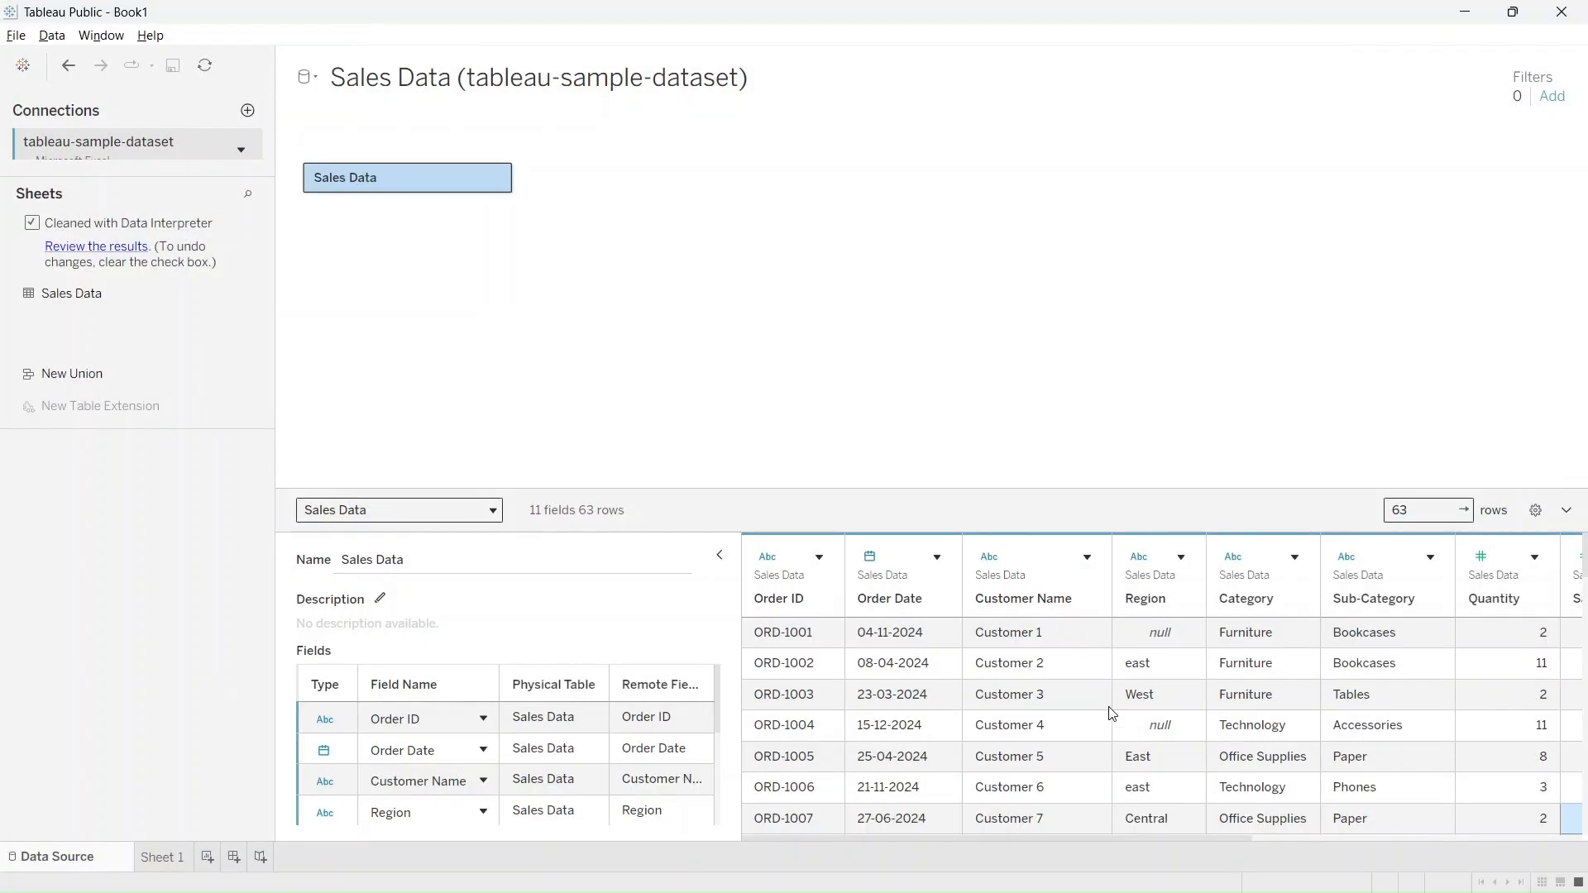
Examine the rows of the Profit and Region columns for null values
scroll(1301, 657, "right", 5)
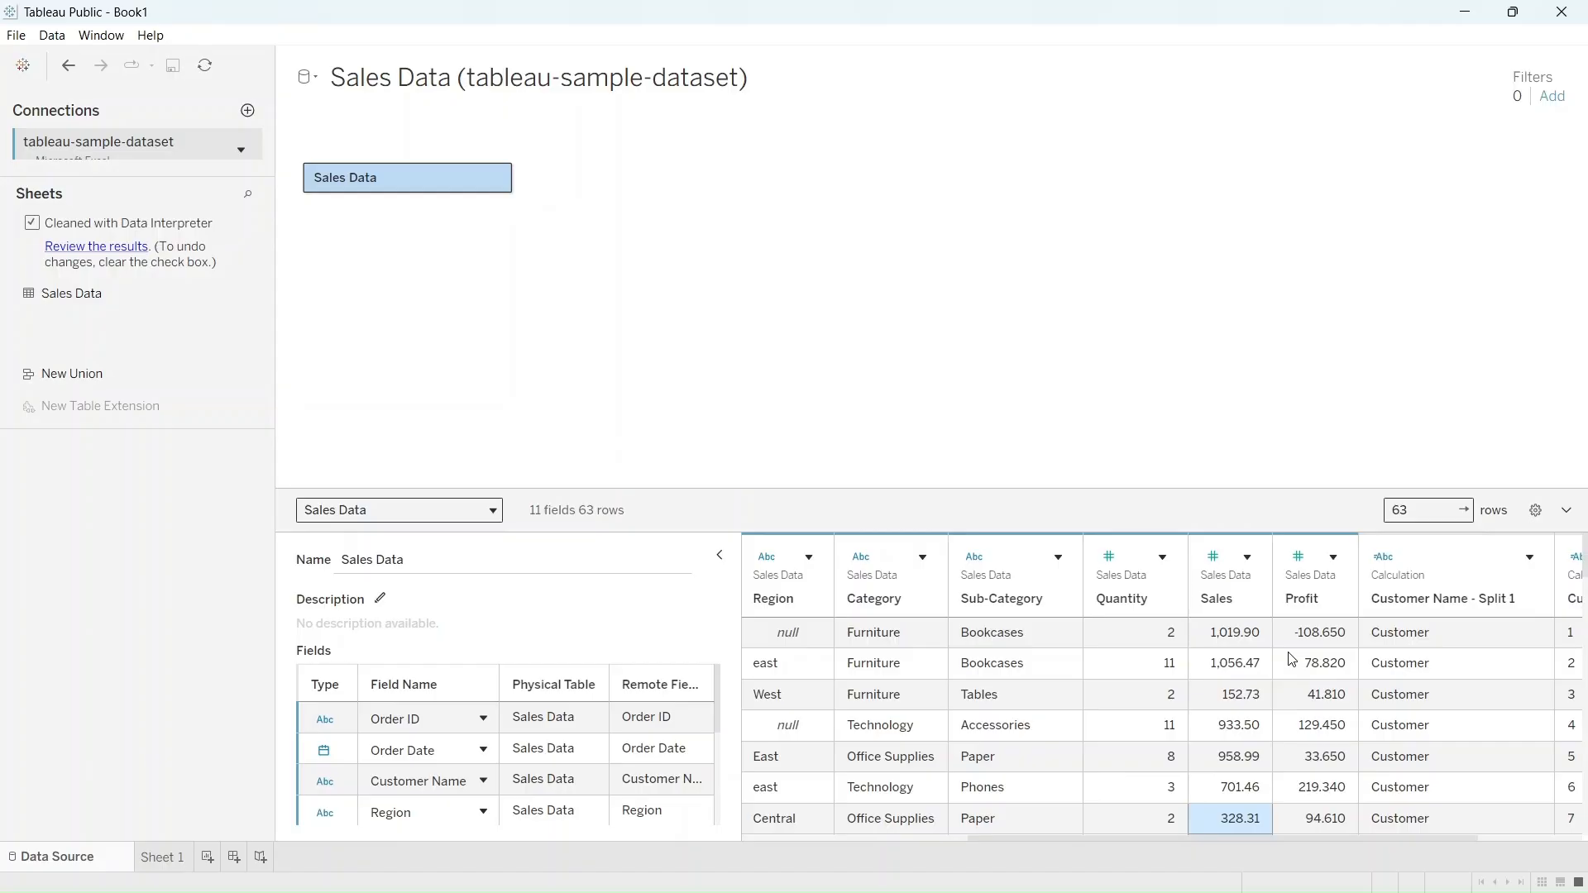
scroll(1291, 659, "down", 5)
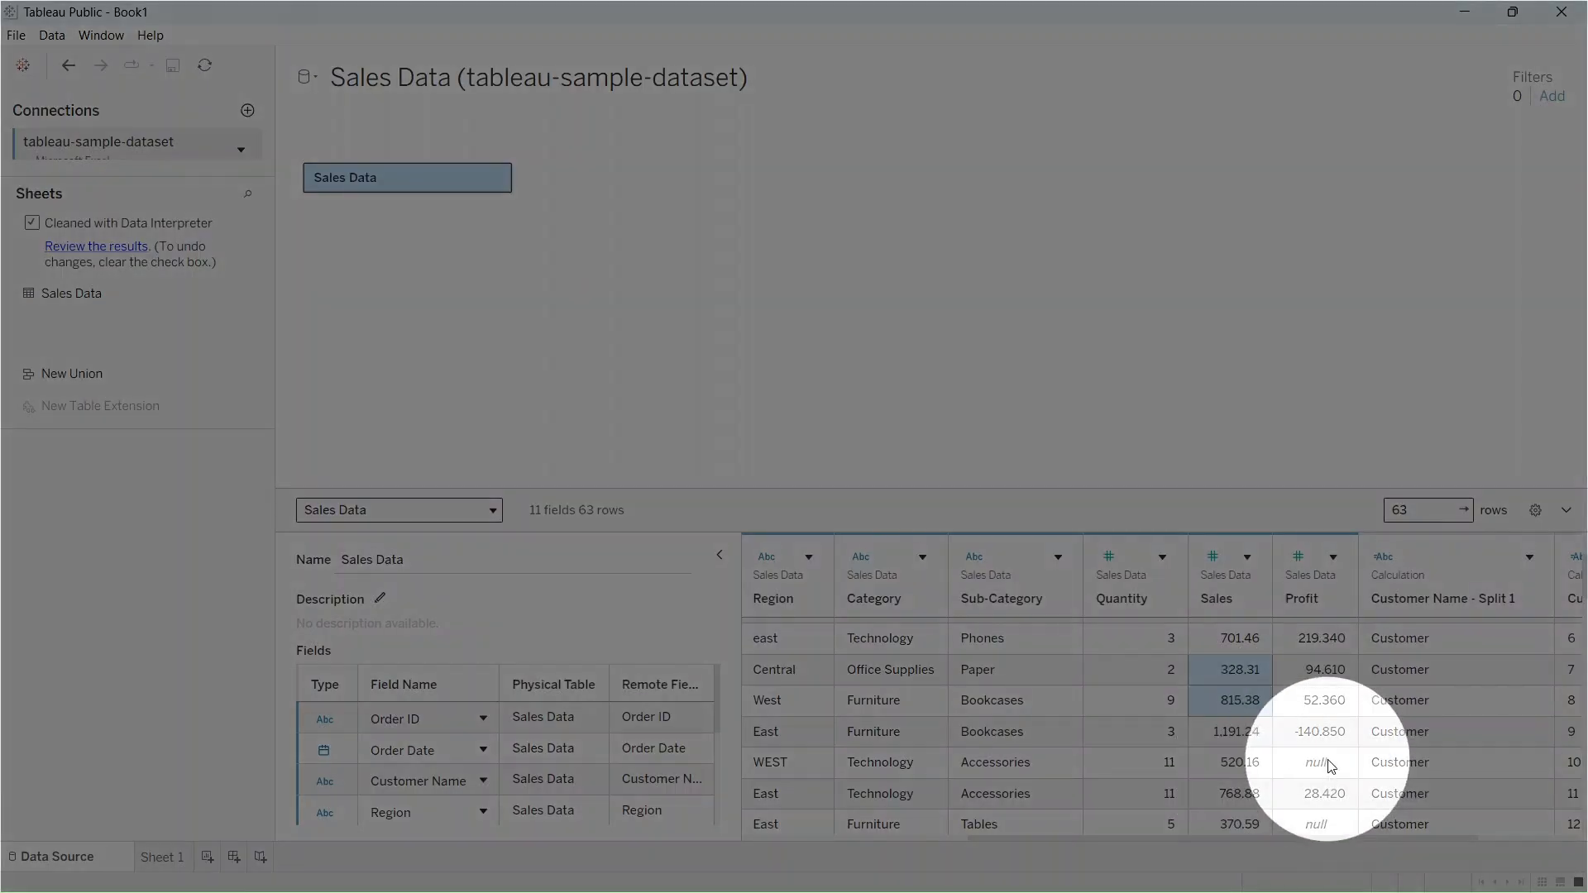
scroll(1331, 765, "down", 2)
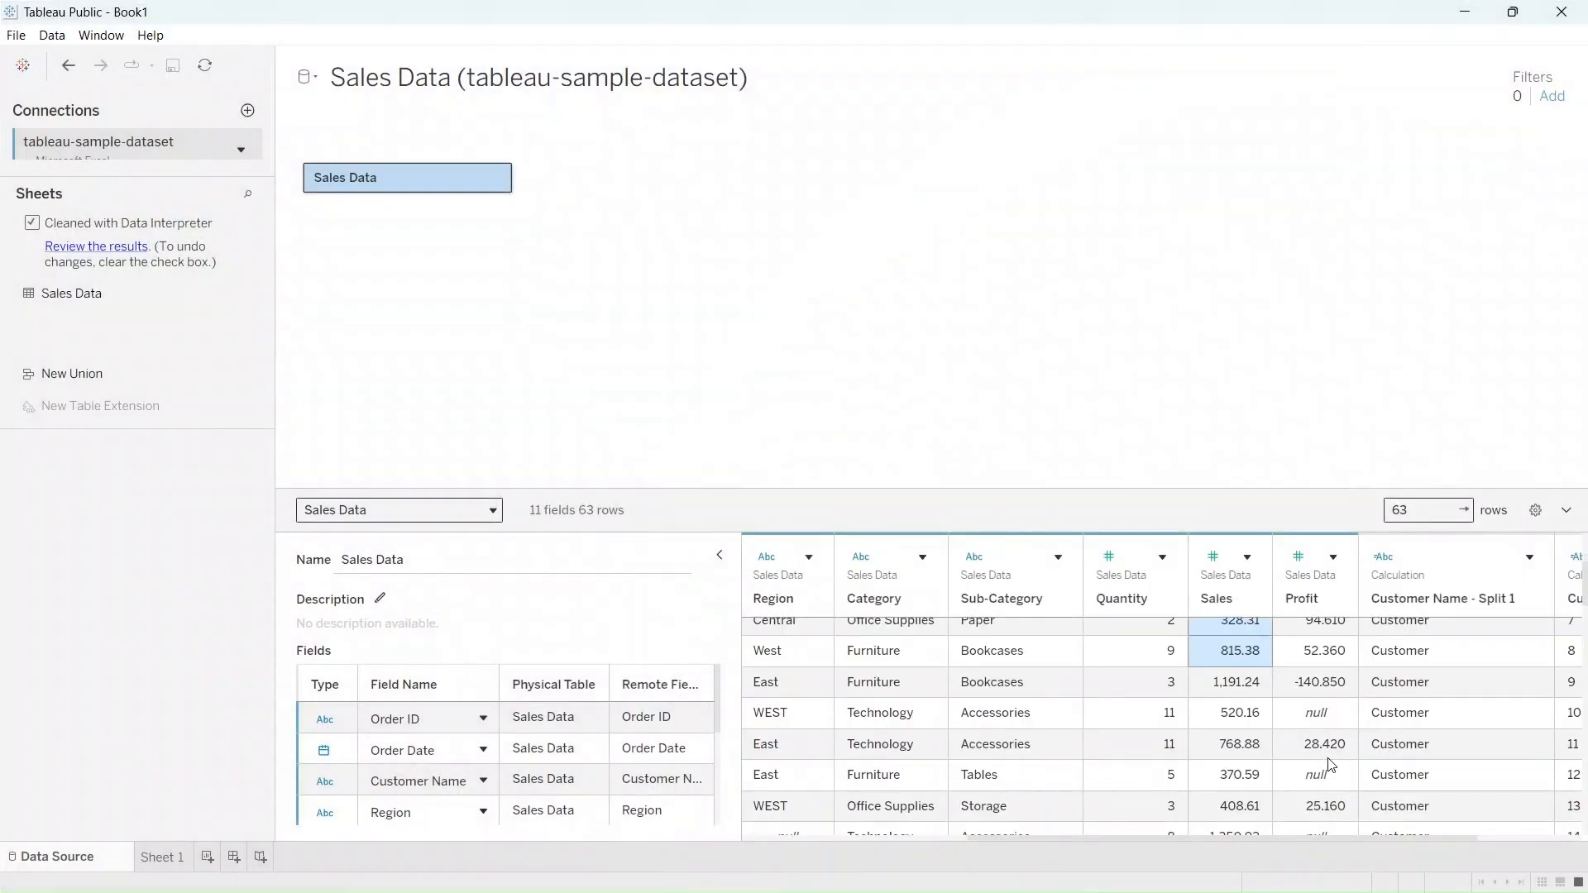
scroll(1331, 772, "down", 2)
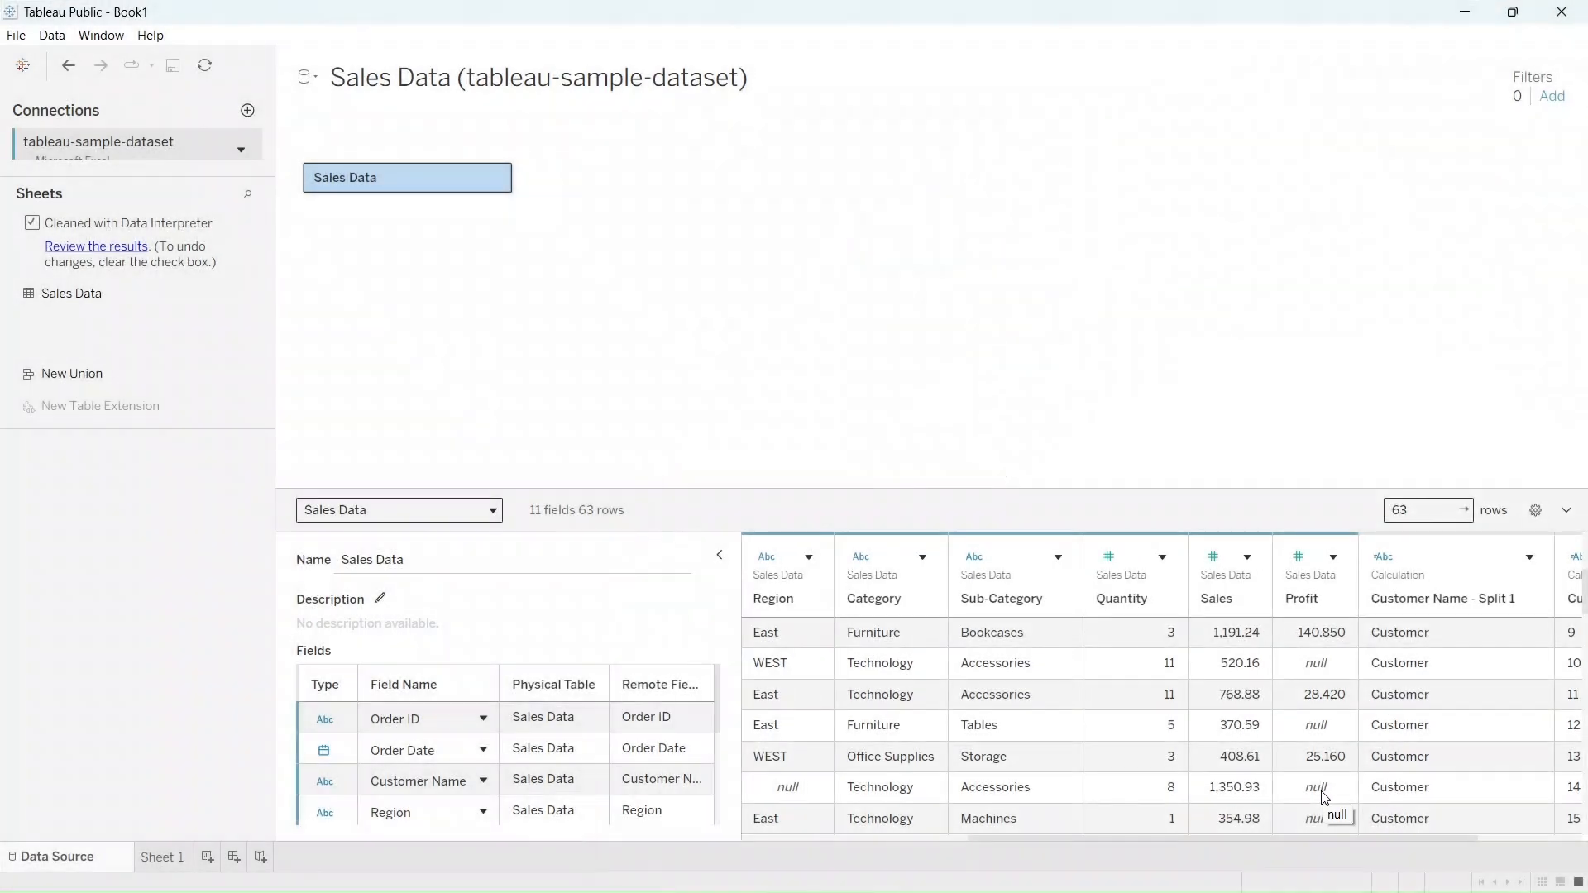
scroll(1326, 787, "up", 3)
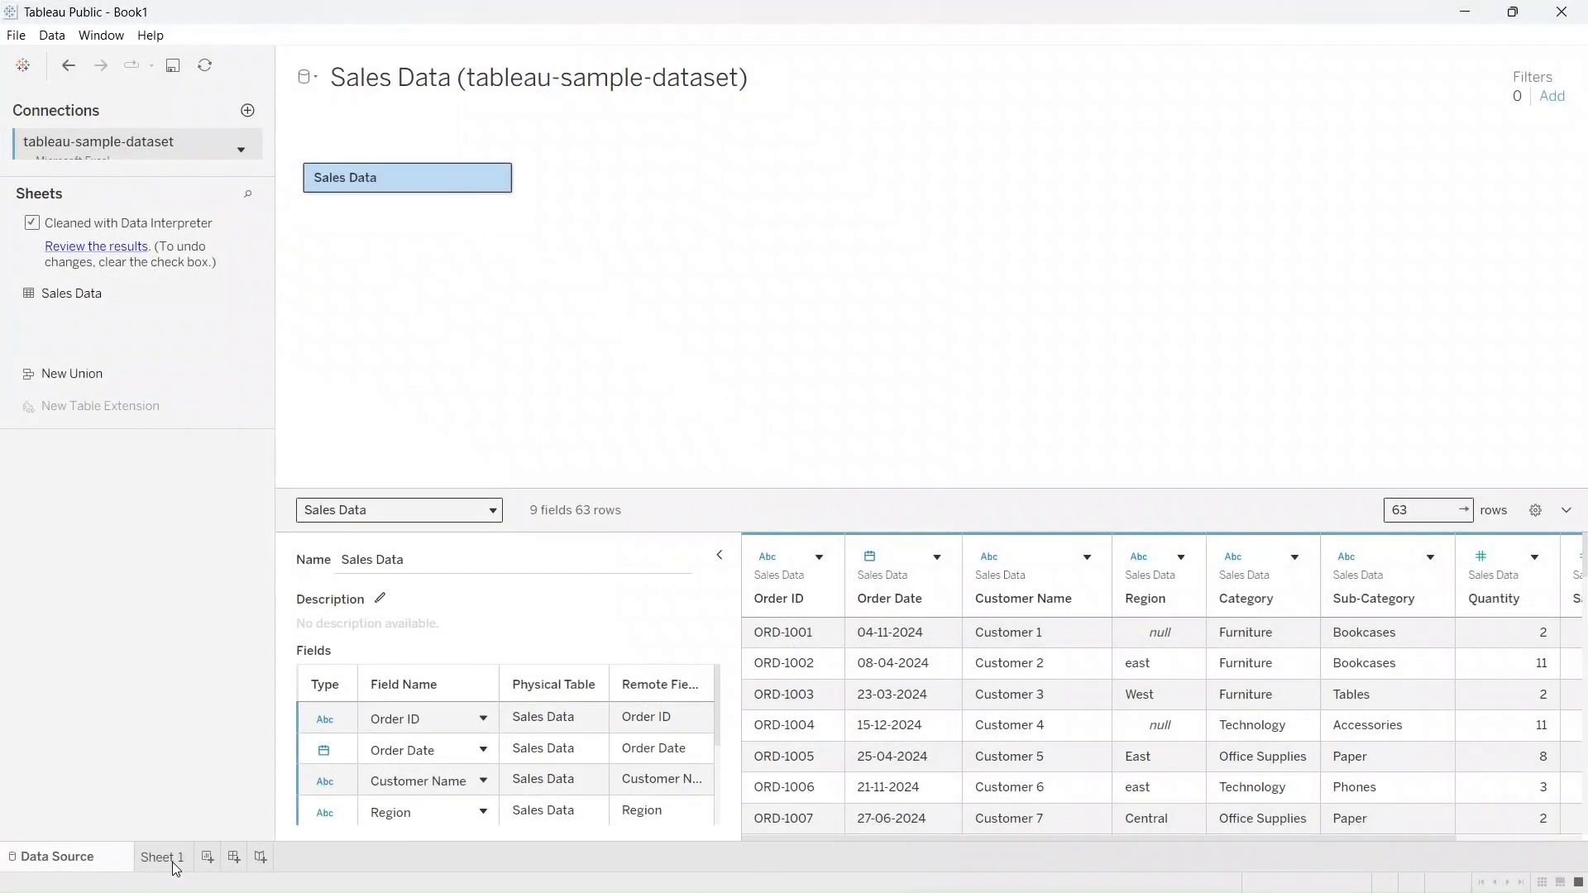
On Sheet 1, create the calculated field Profit_null with the formula ZN([Profit]) and add it to the view
left_click(173, 863)
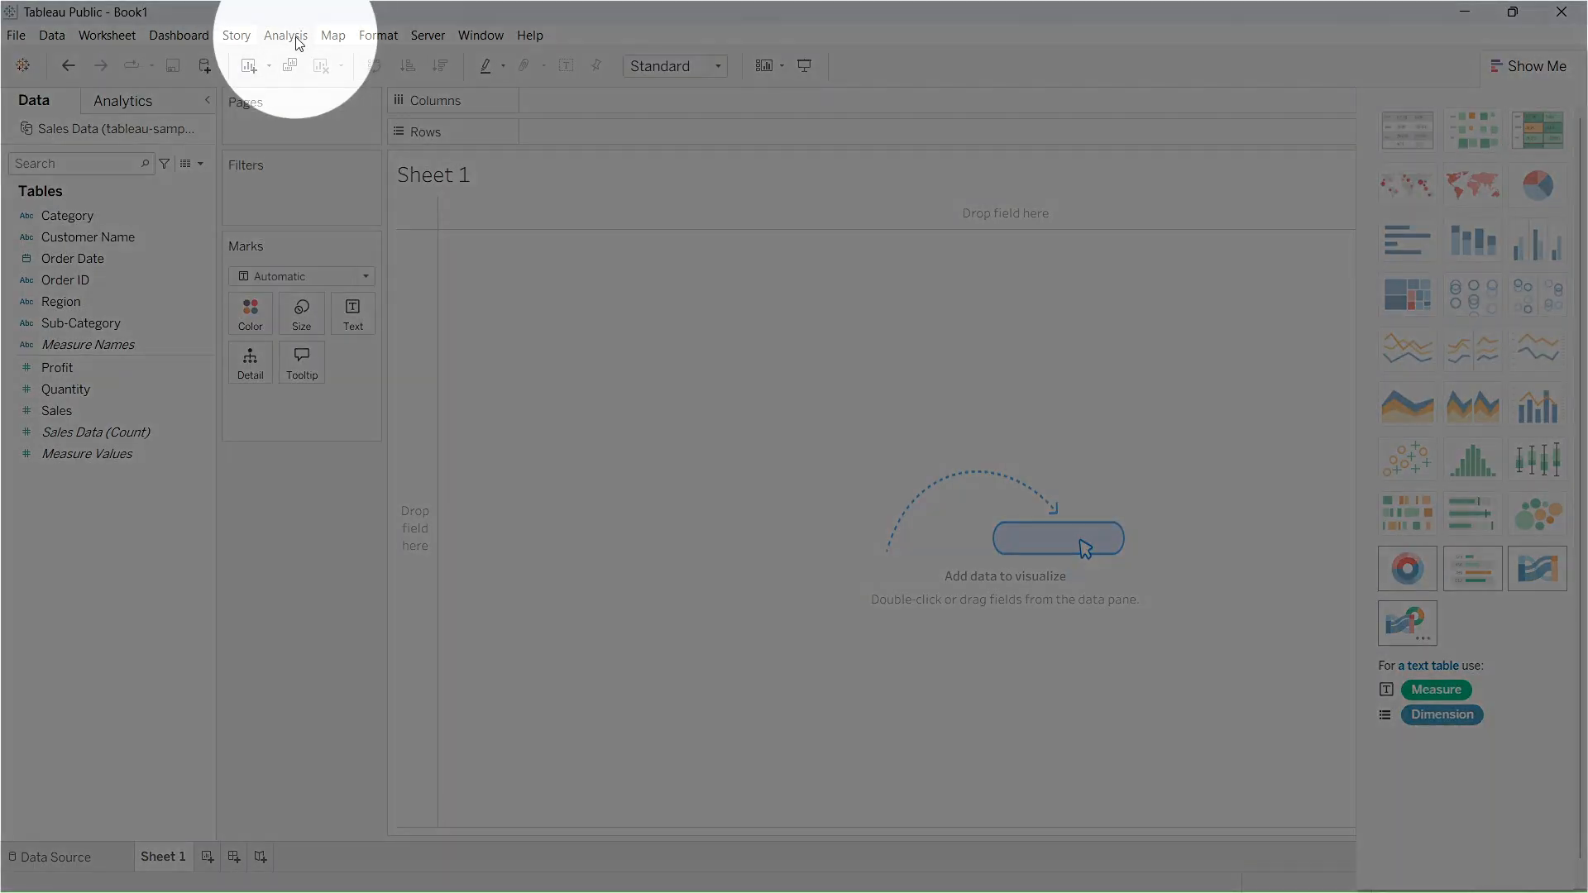
left_click(299, 41)
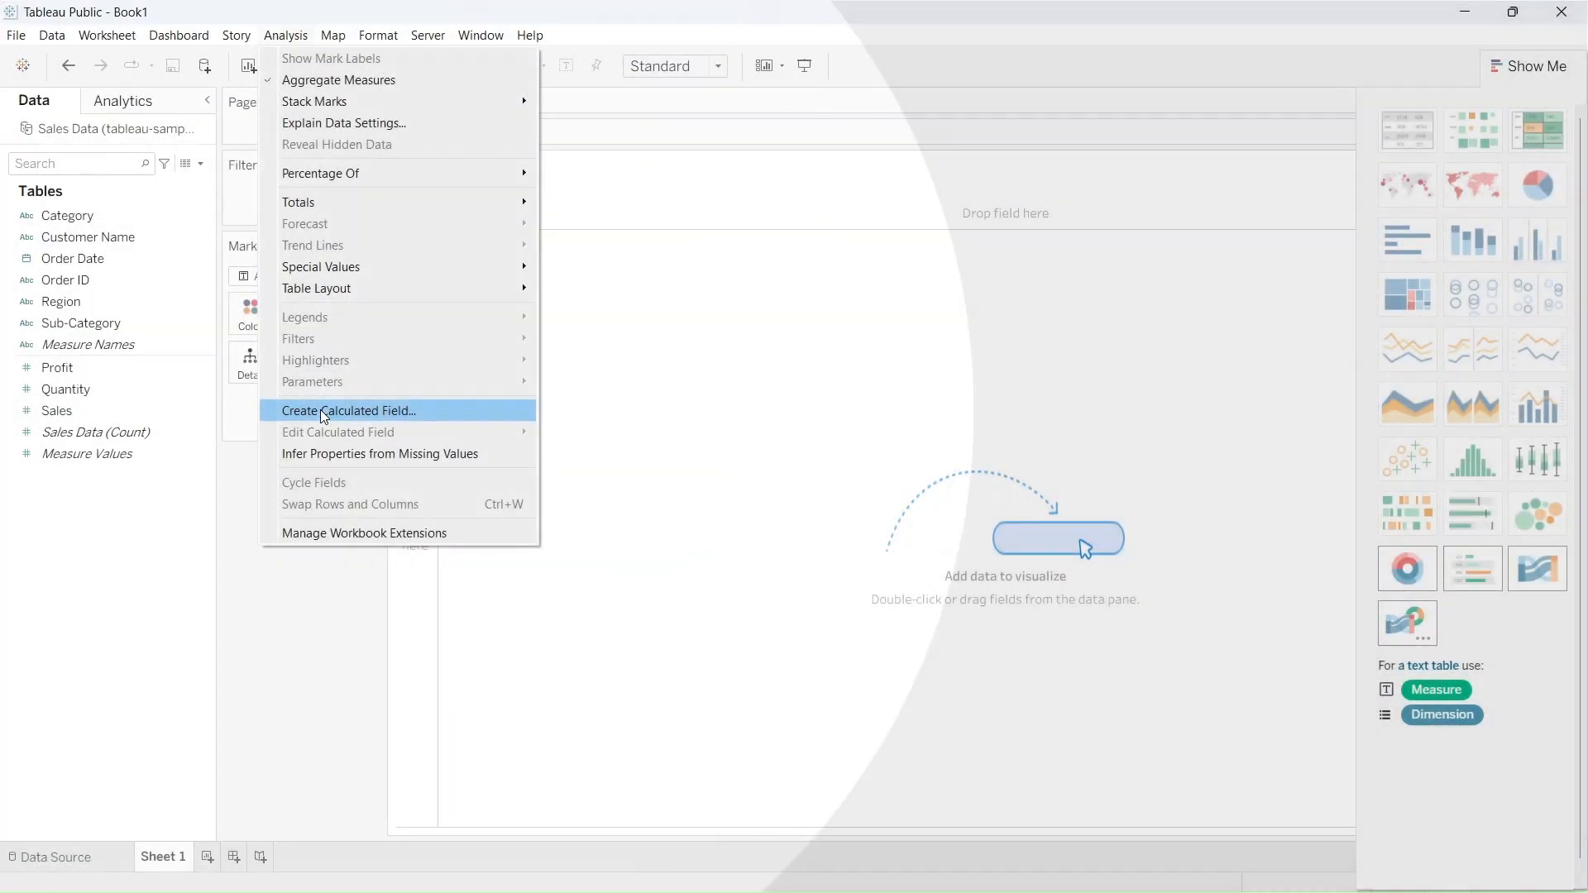
left_click(321, 412)
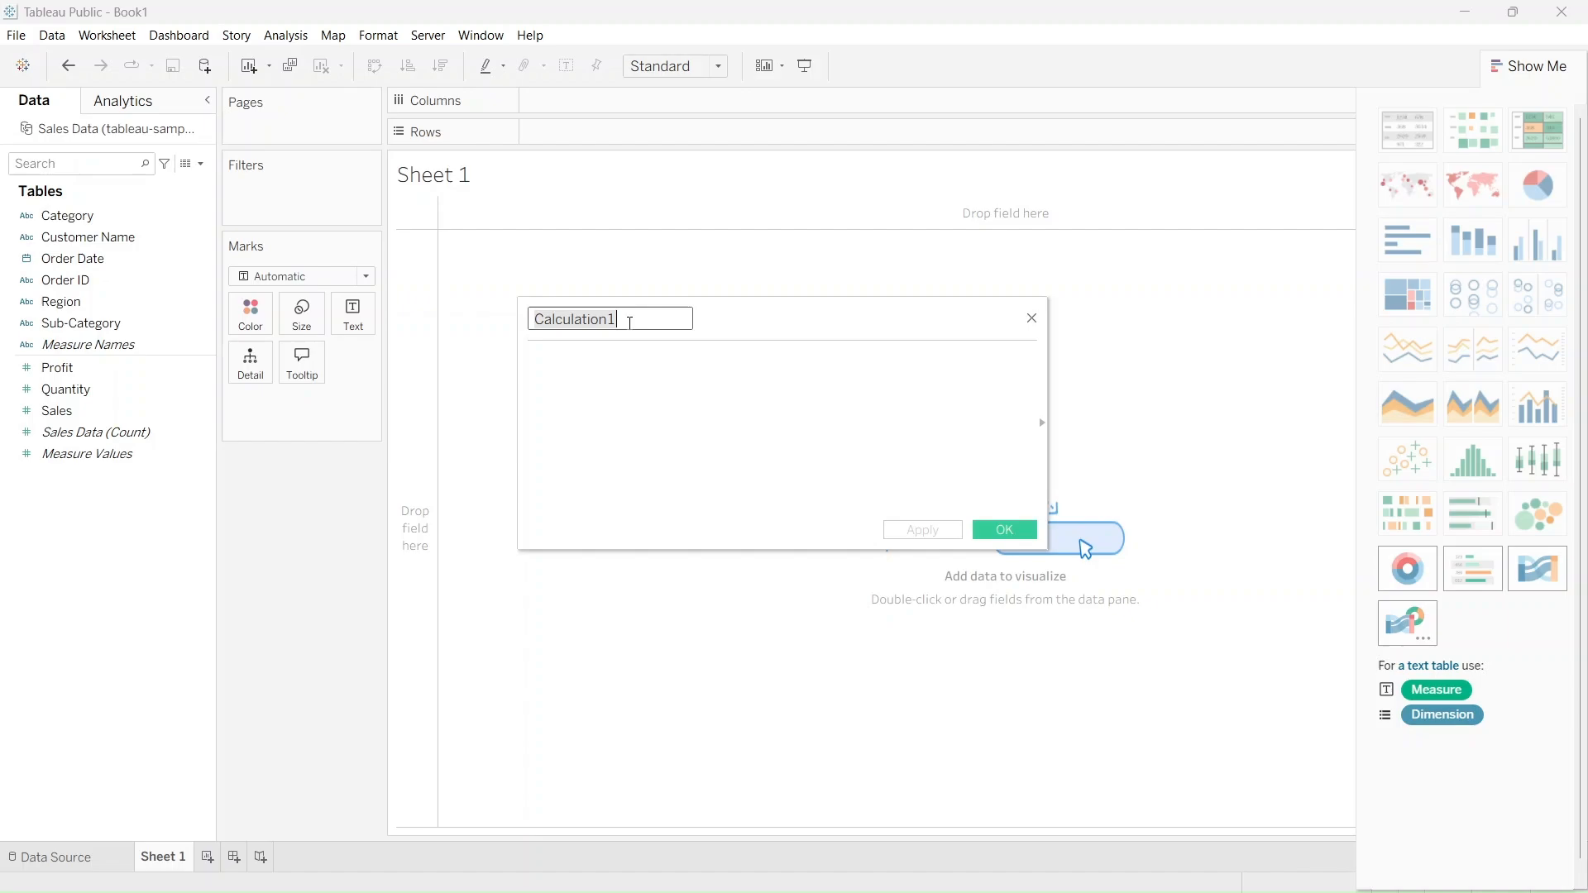
type("Profit_null")
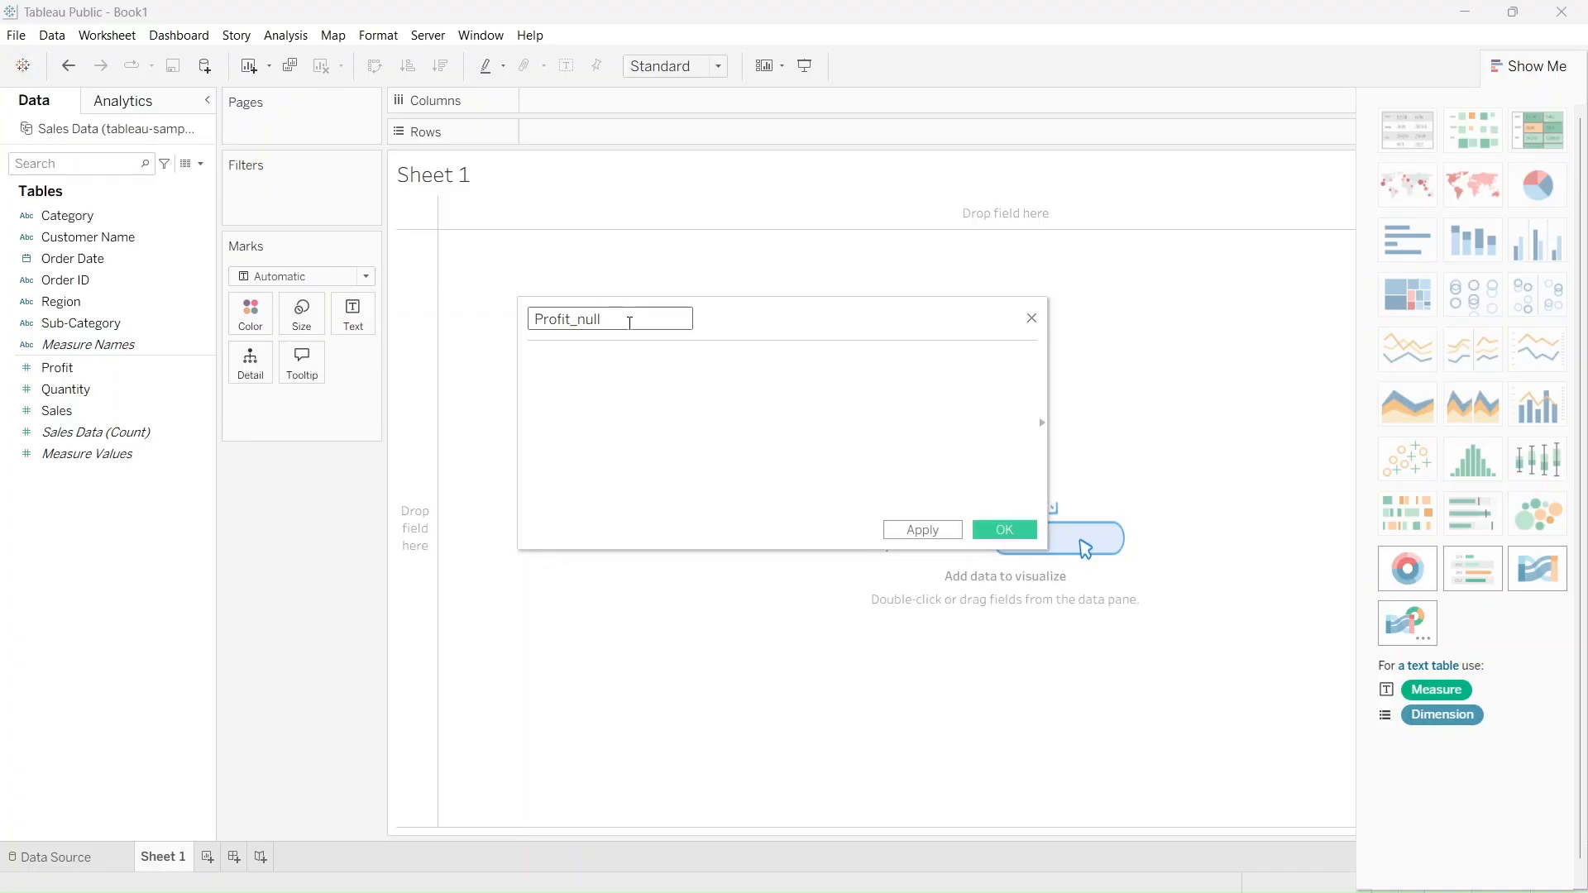
type("ZN([Profit])")
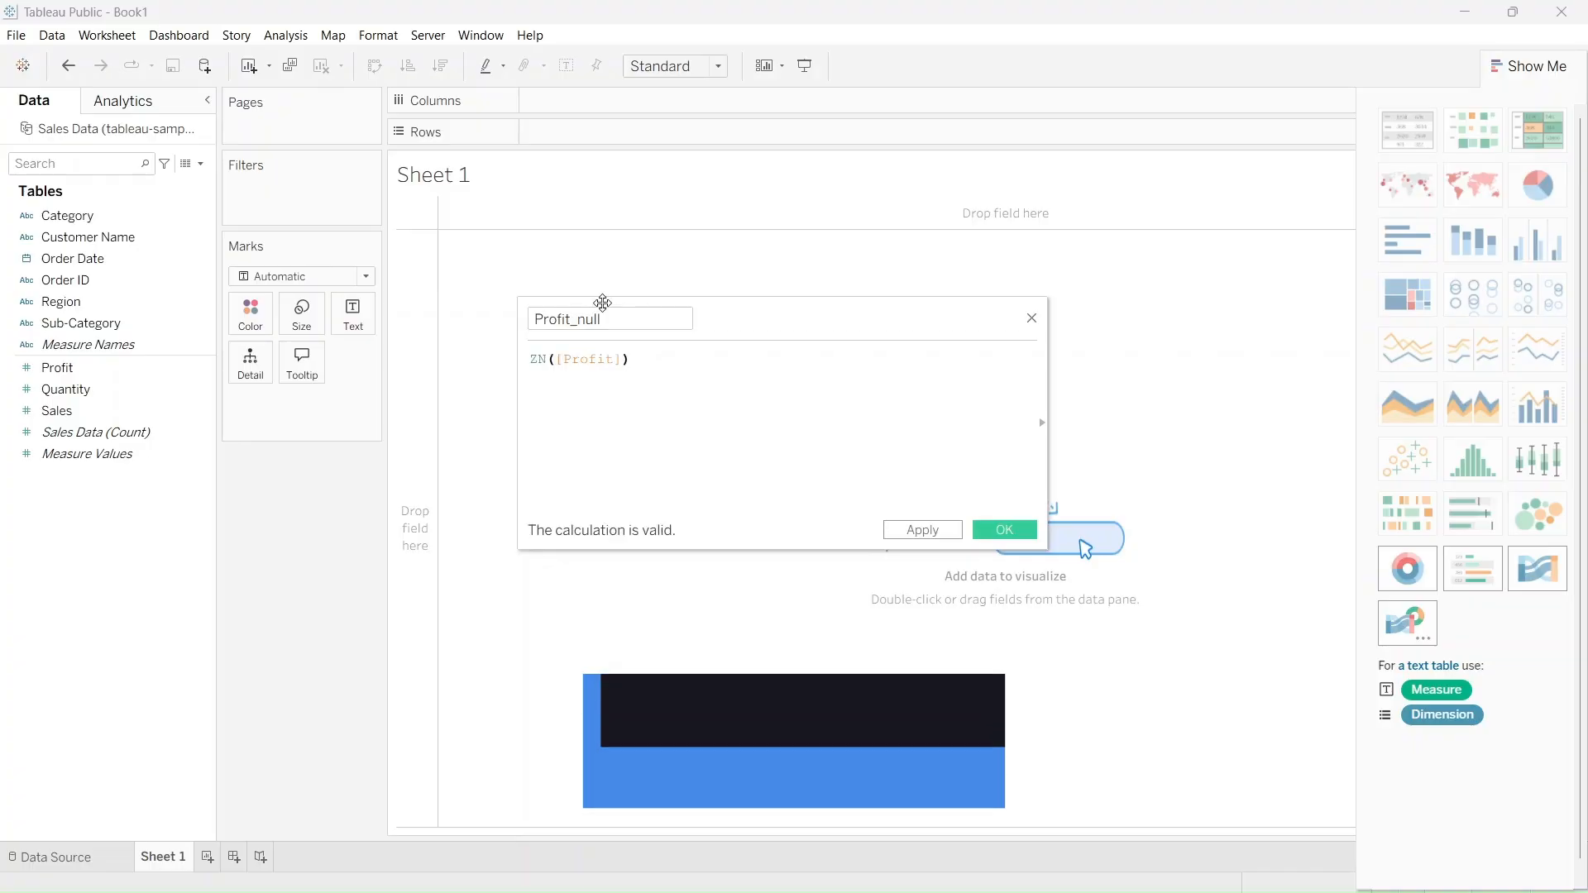
left_click(936, 534)
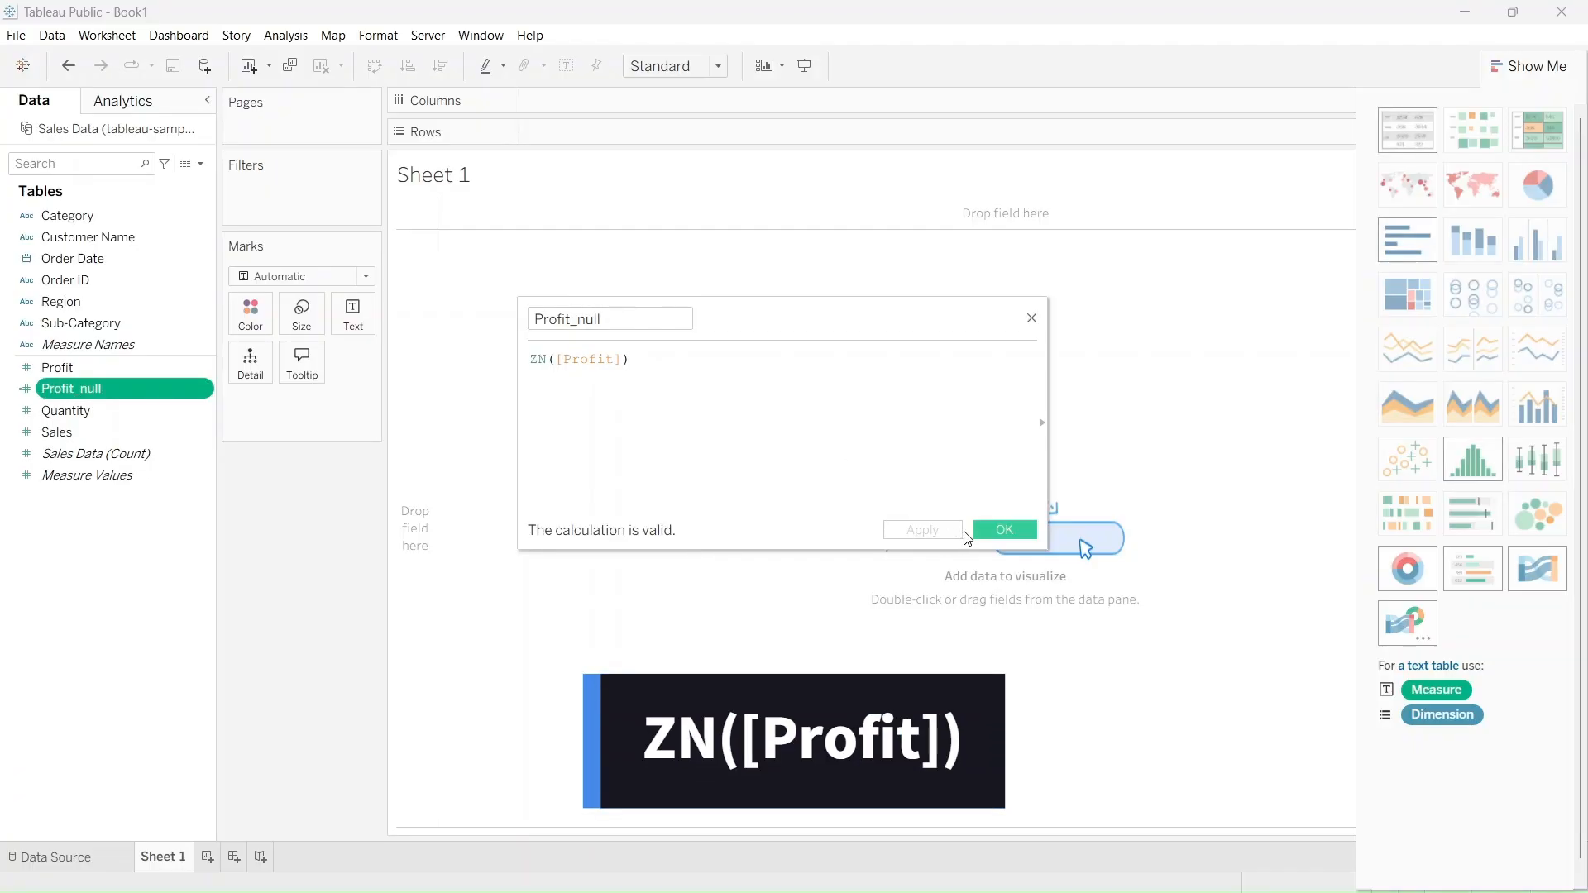
left_click(1005, 531)
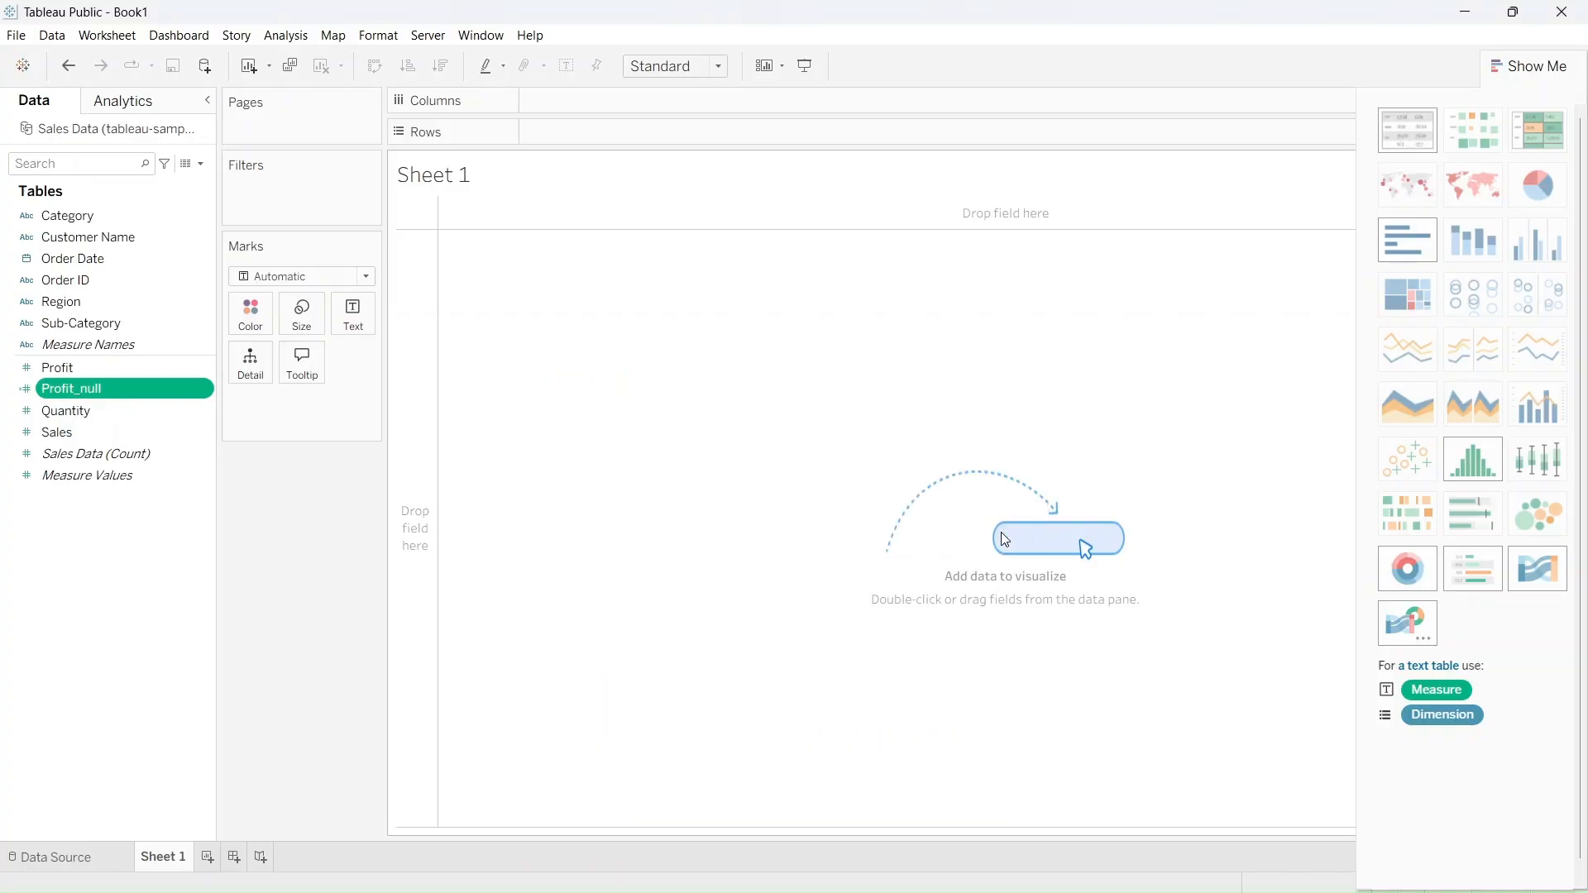
double_click(171, 394)
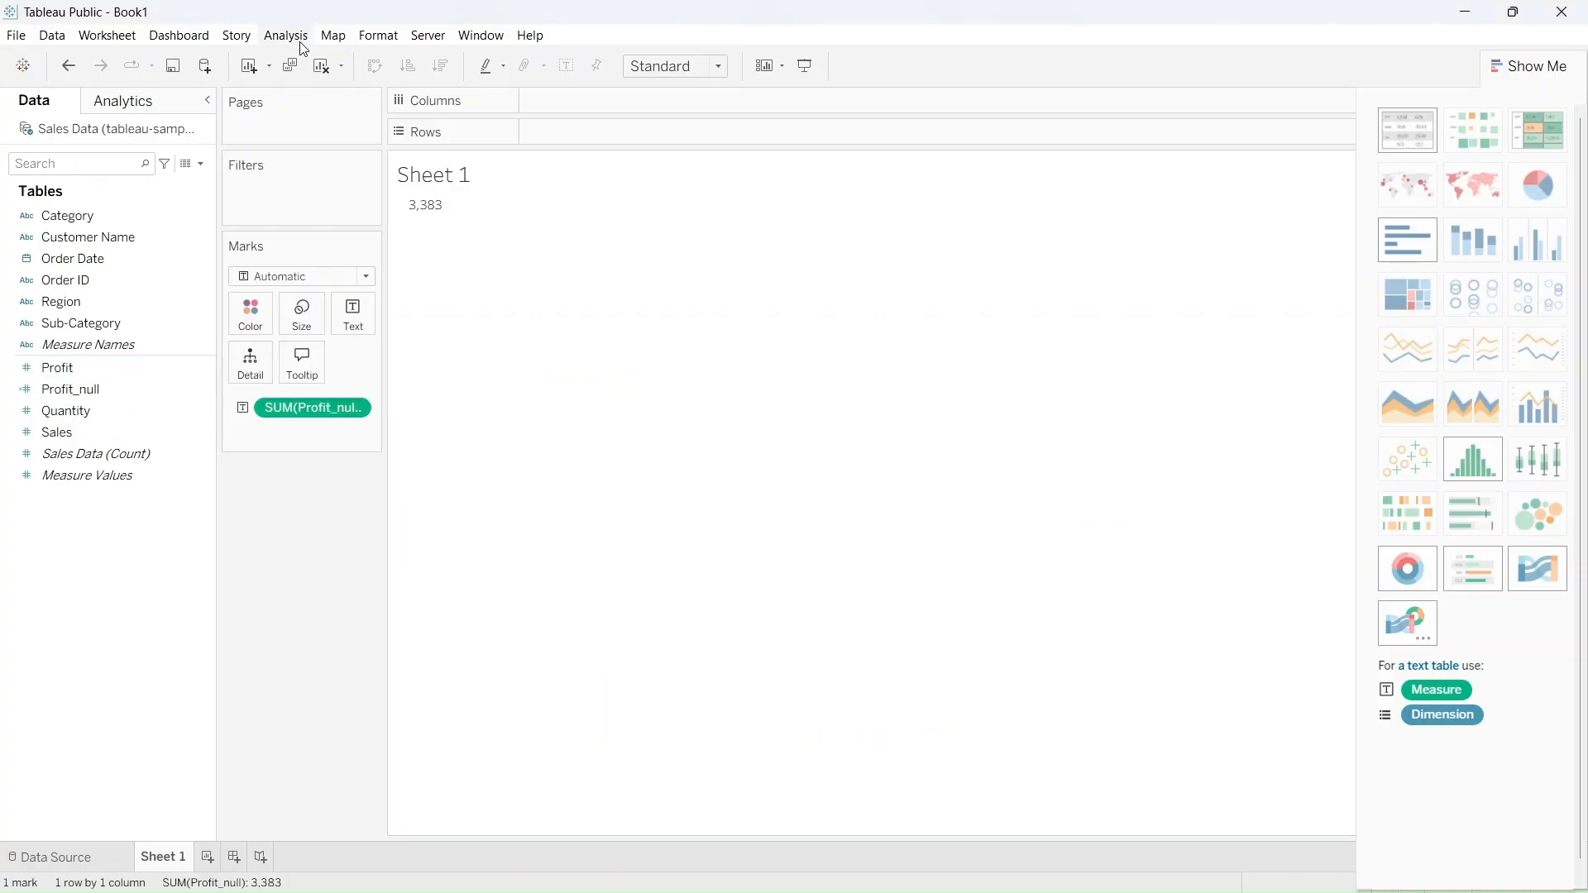
Create a calculated field named Region null with the formula IFNULL([Region], "Unknown")
left_click(286, 34)
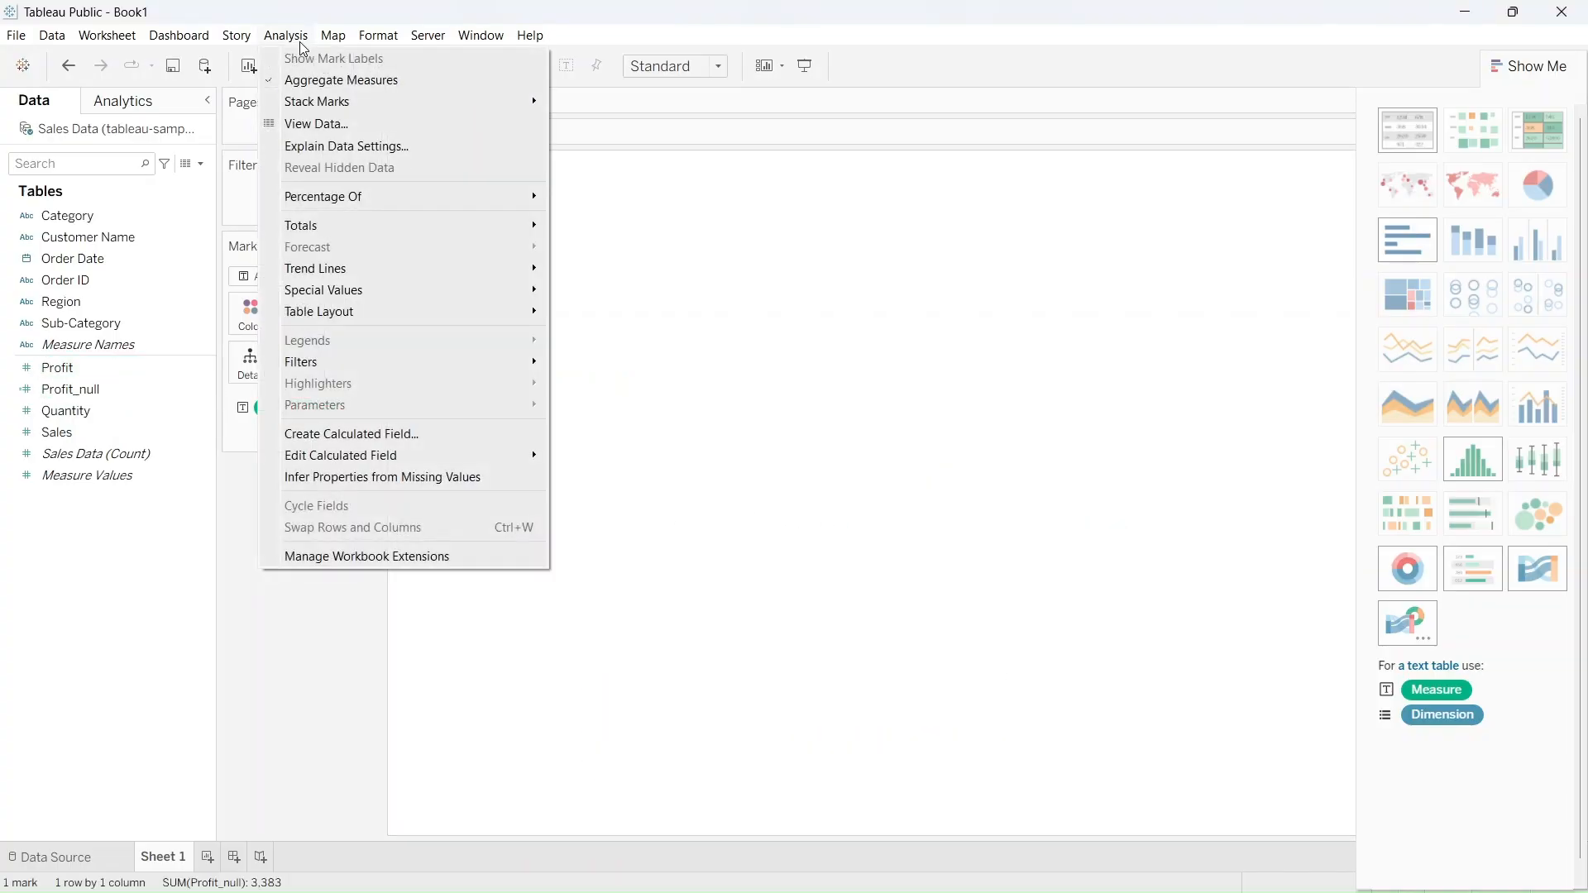
left_click(335, 434)
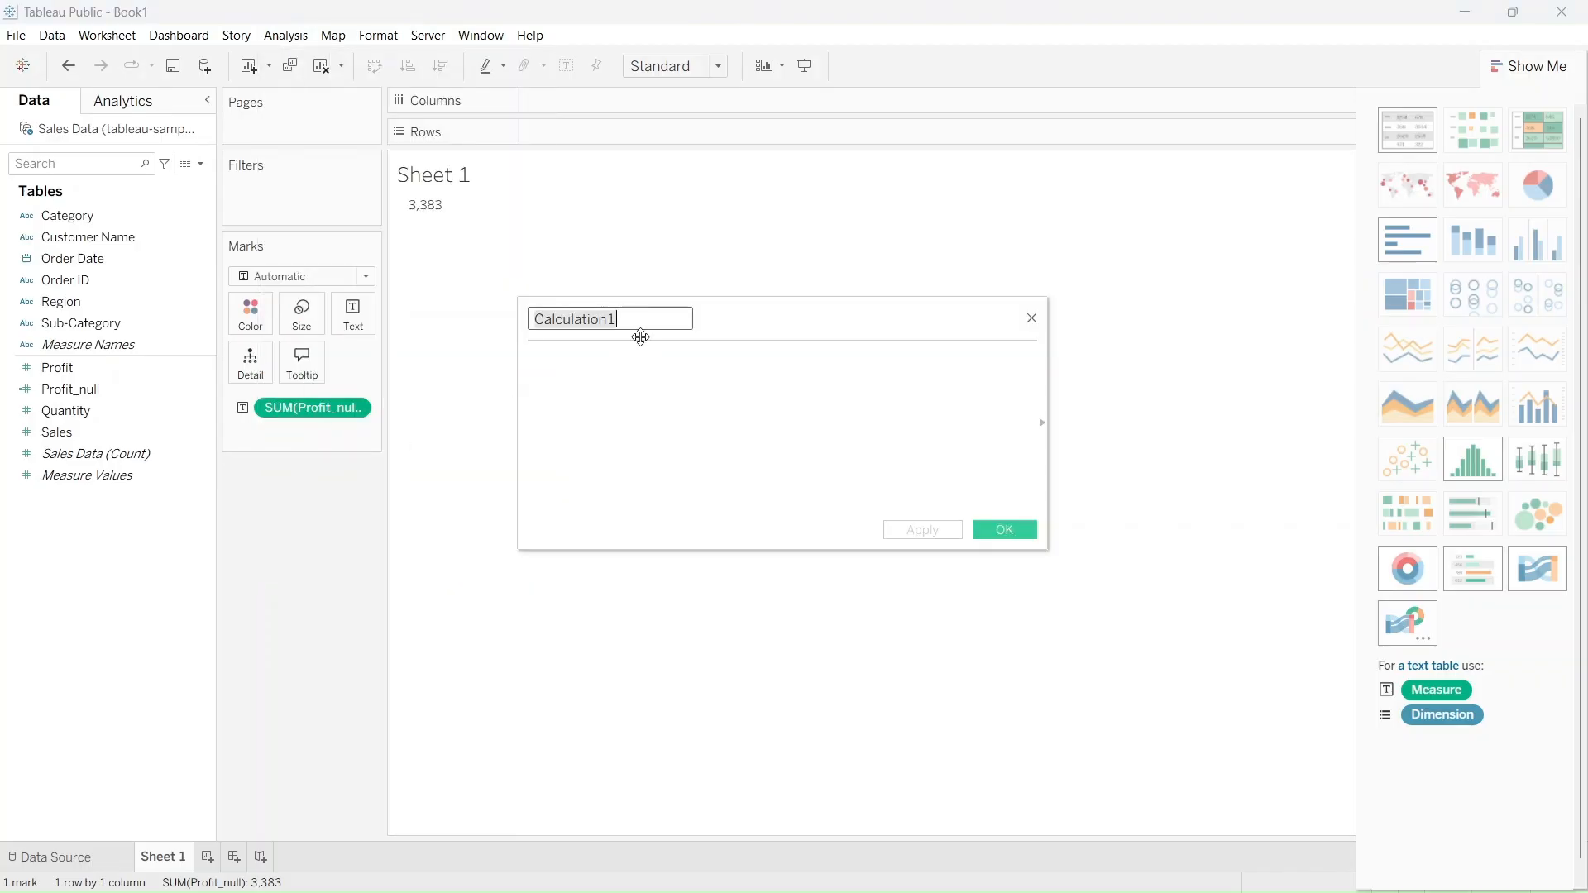
type("Region nu")
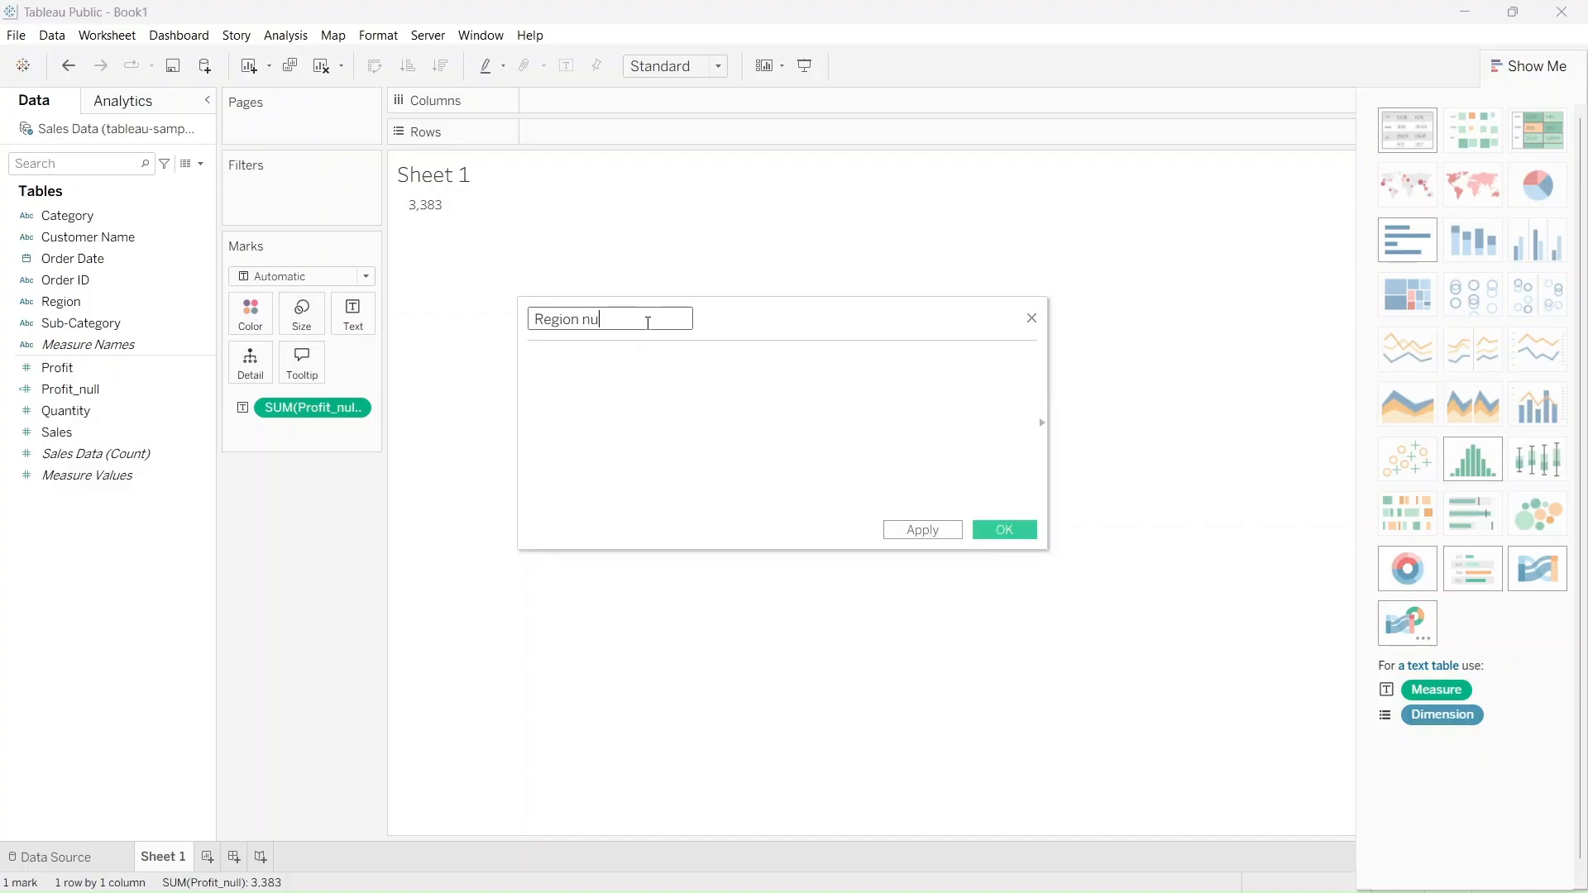
left_click(660, 383)
type("IFNULL([Region], \"Unknown\")")
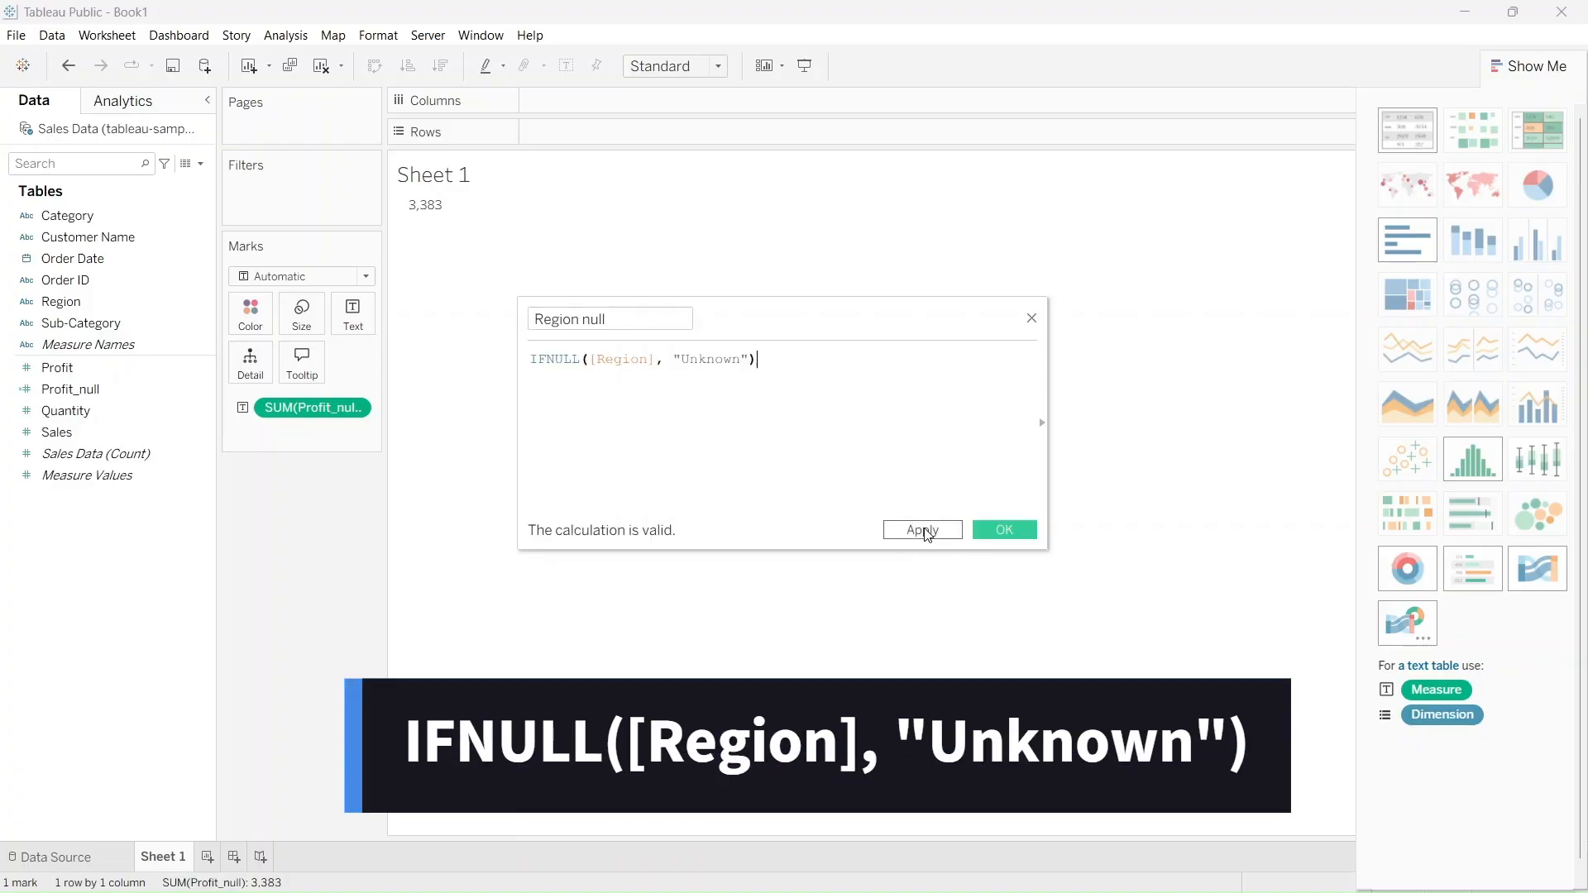
left_click(925, 530)
left_click(1004, 532)
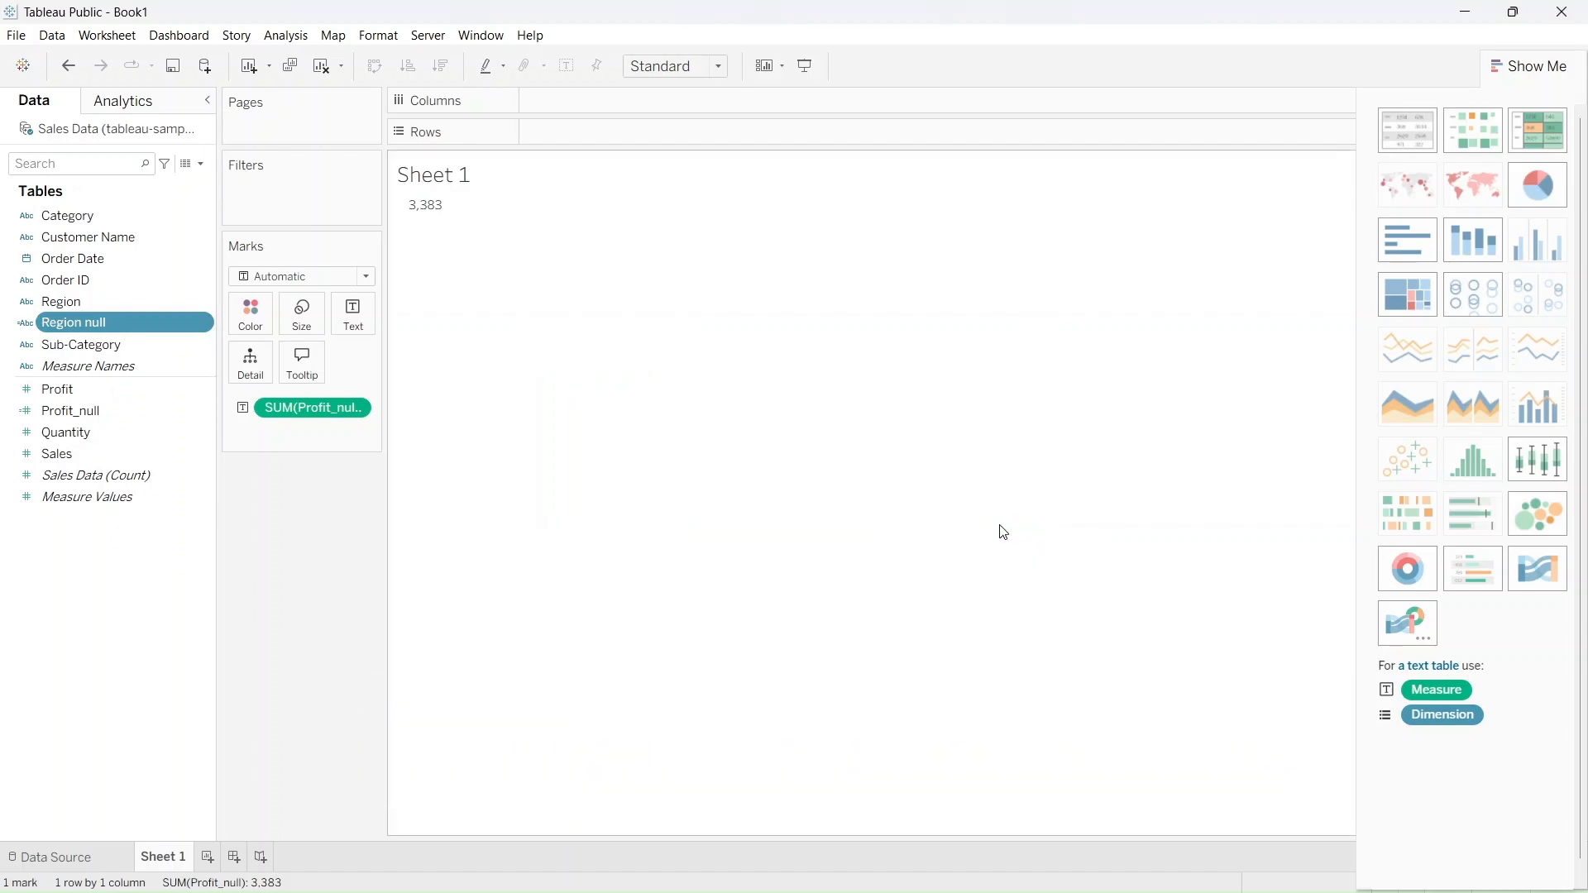
Add a new worksheet and place the Region null field in its view
left_click(207, 861)
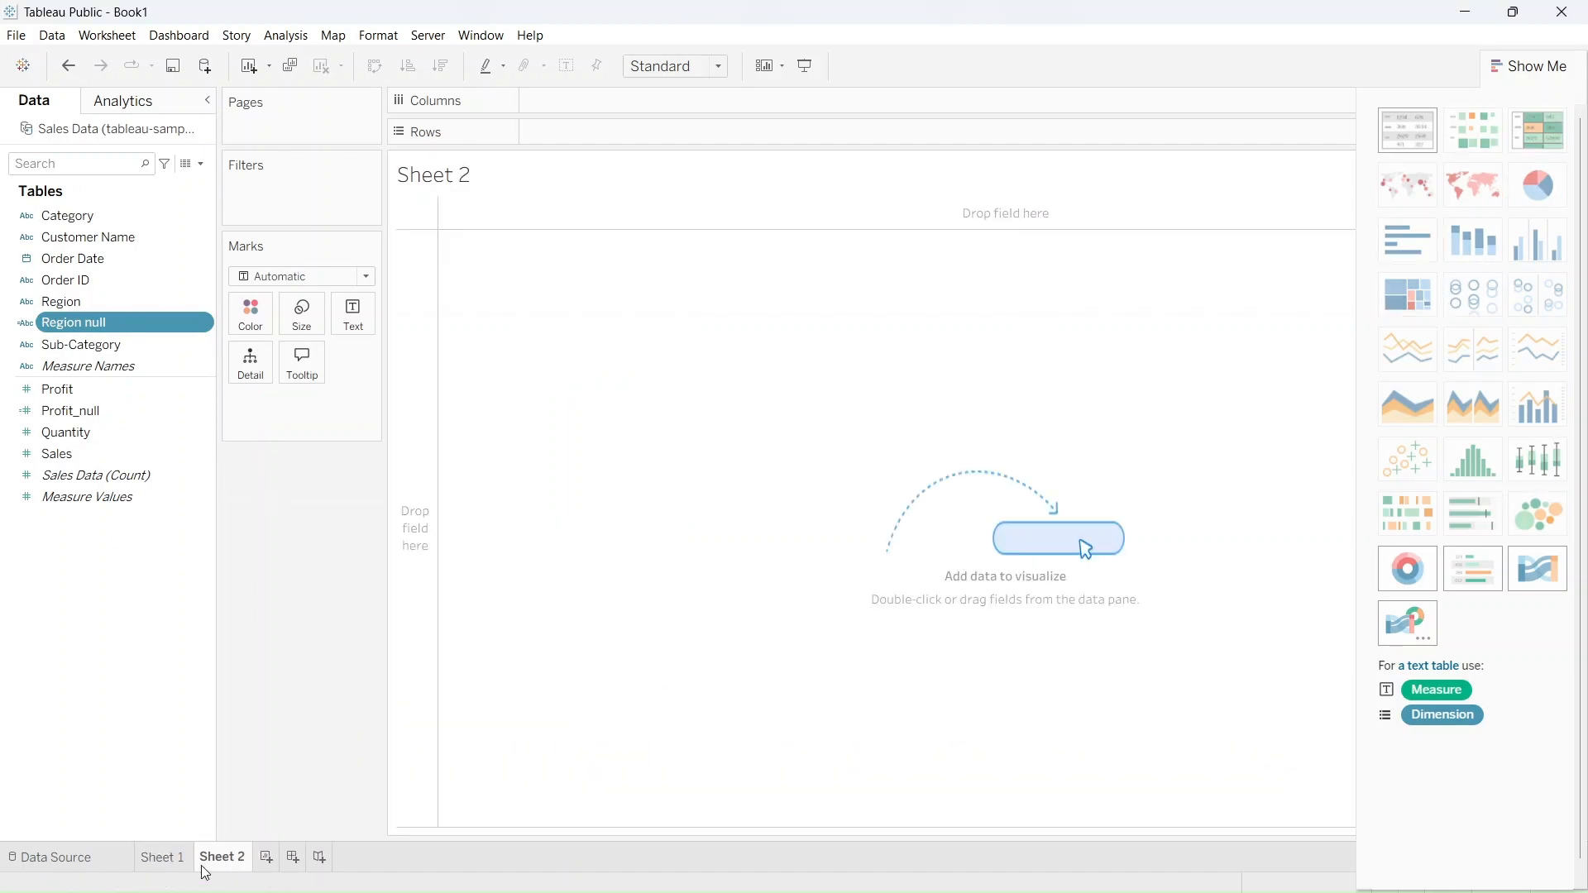
left_click_drag(73, 323, 581, 325)
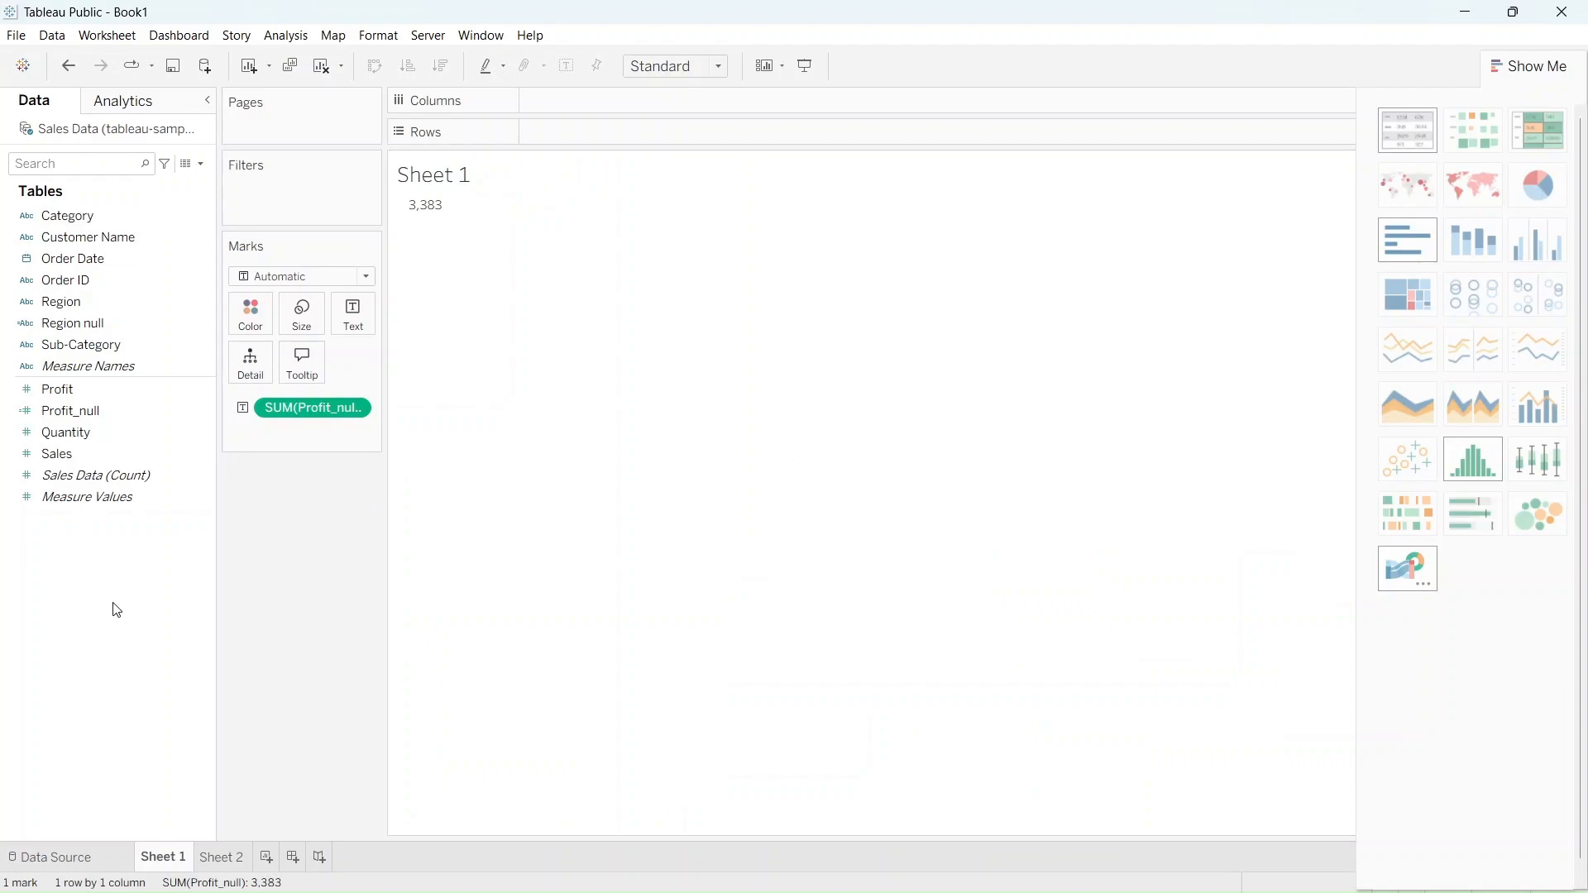
Create a calculated field named Profit Ratio with the formula SUM([Profit]) / SUM([Sales])
right_click(117, 611)
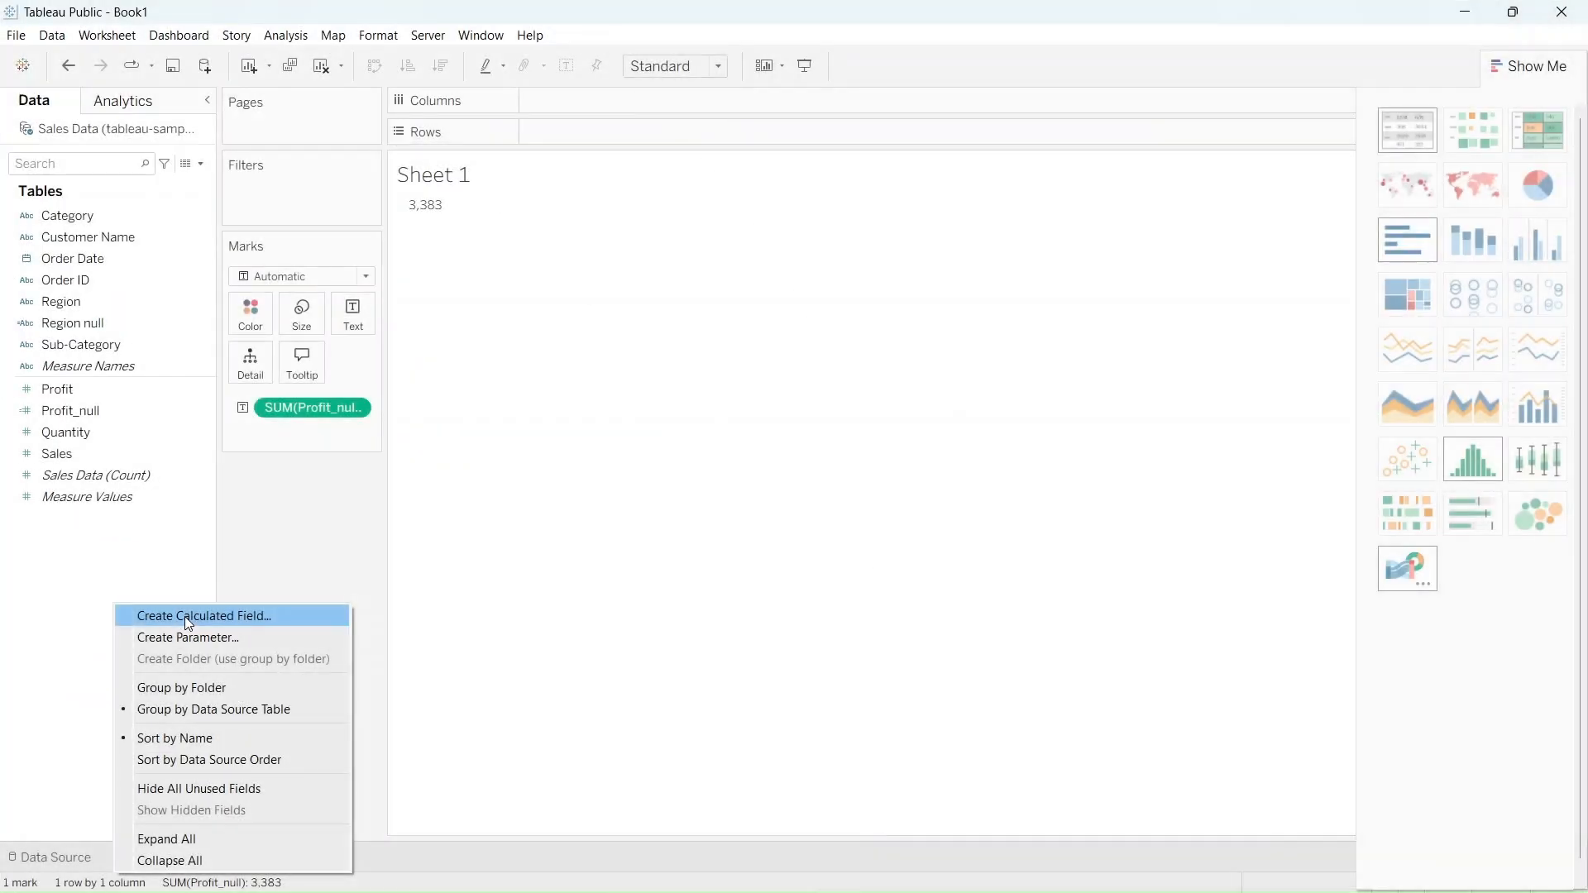
left_click(185, 617)
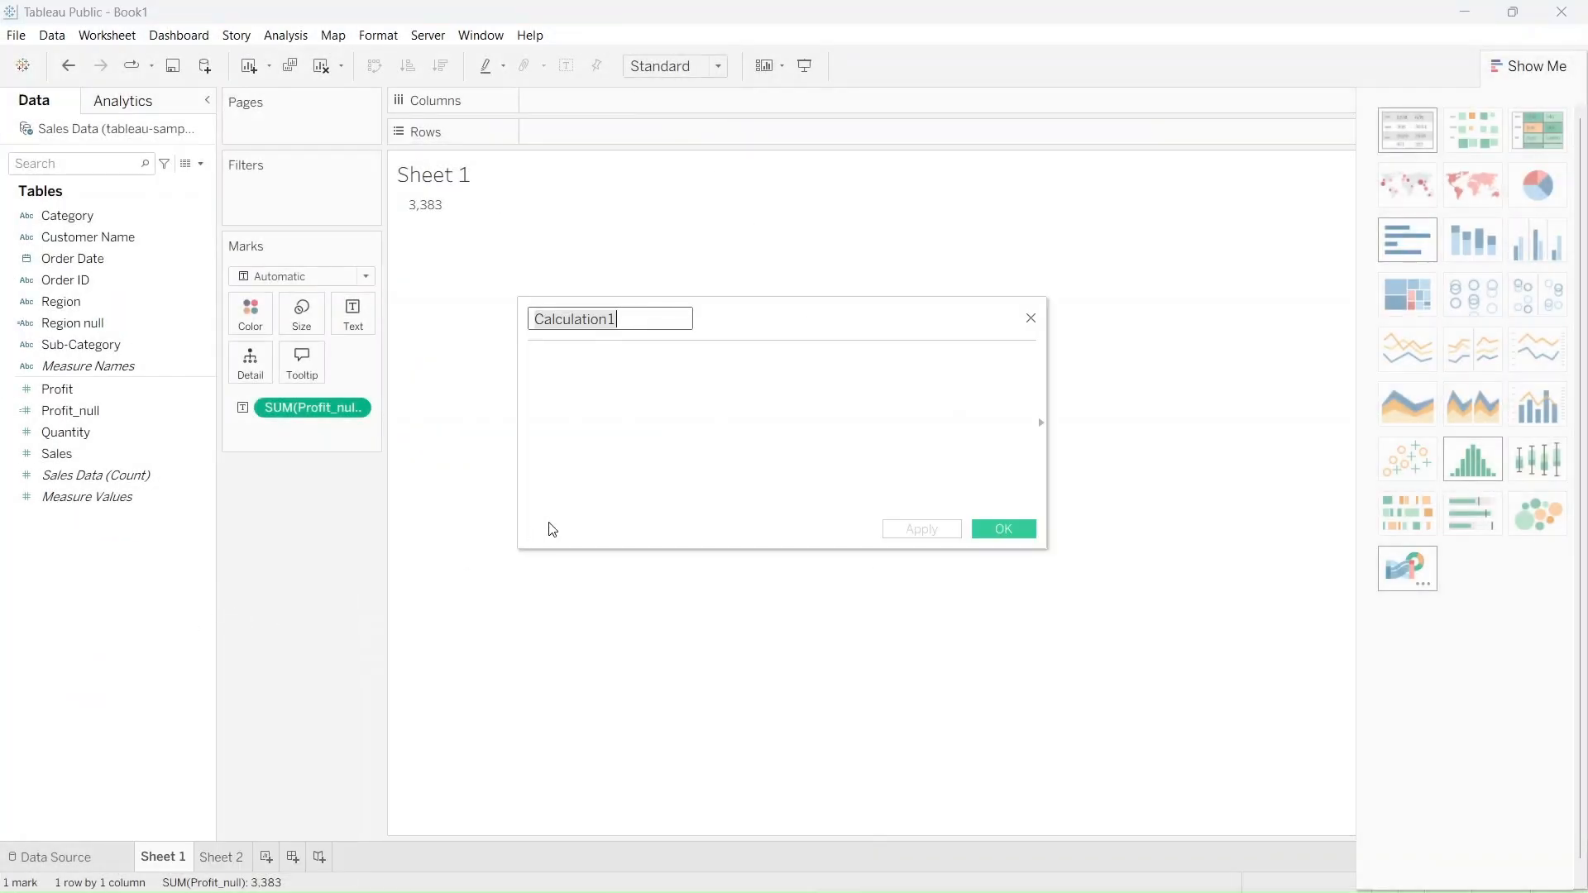
type("Profit Ratio")
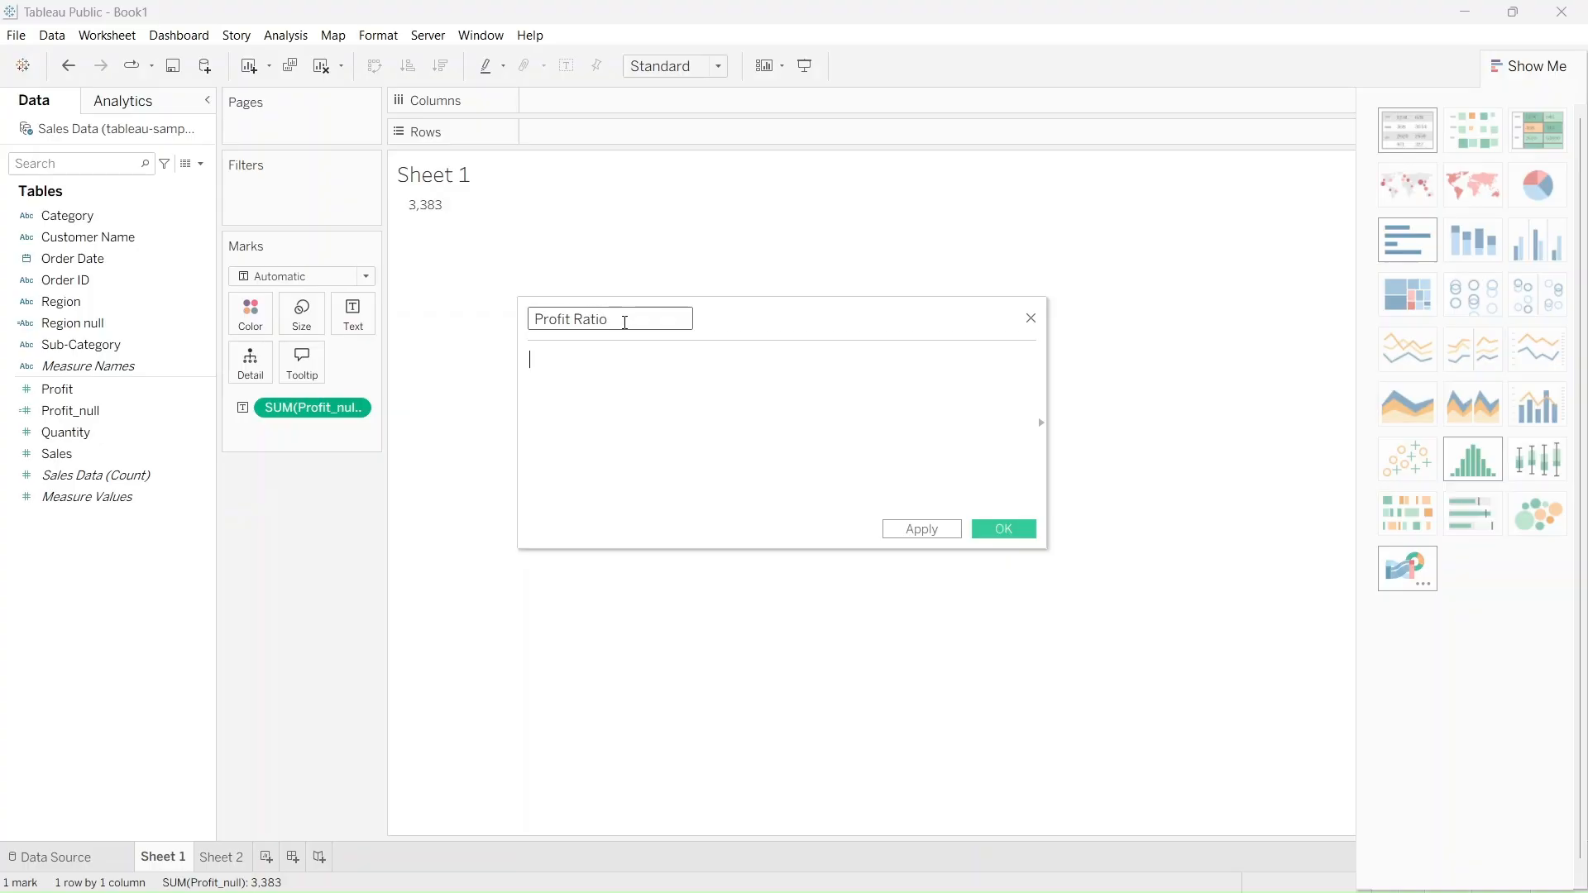
type("SUM([Profit]) / SUM([Sales])")
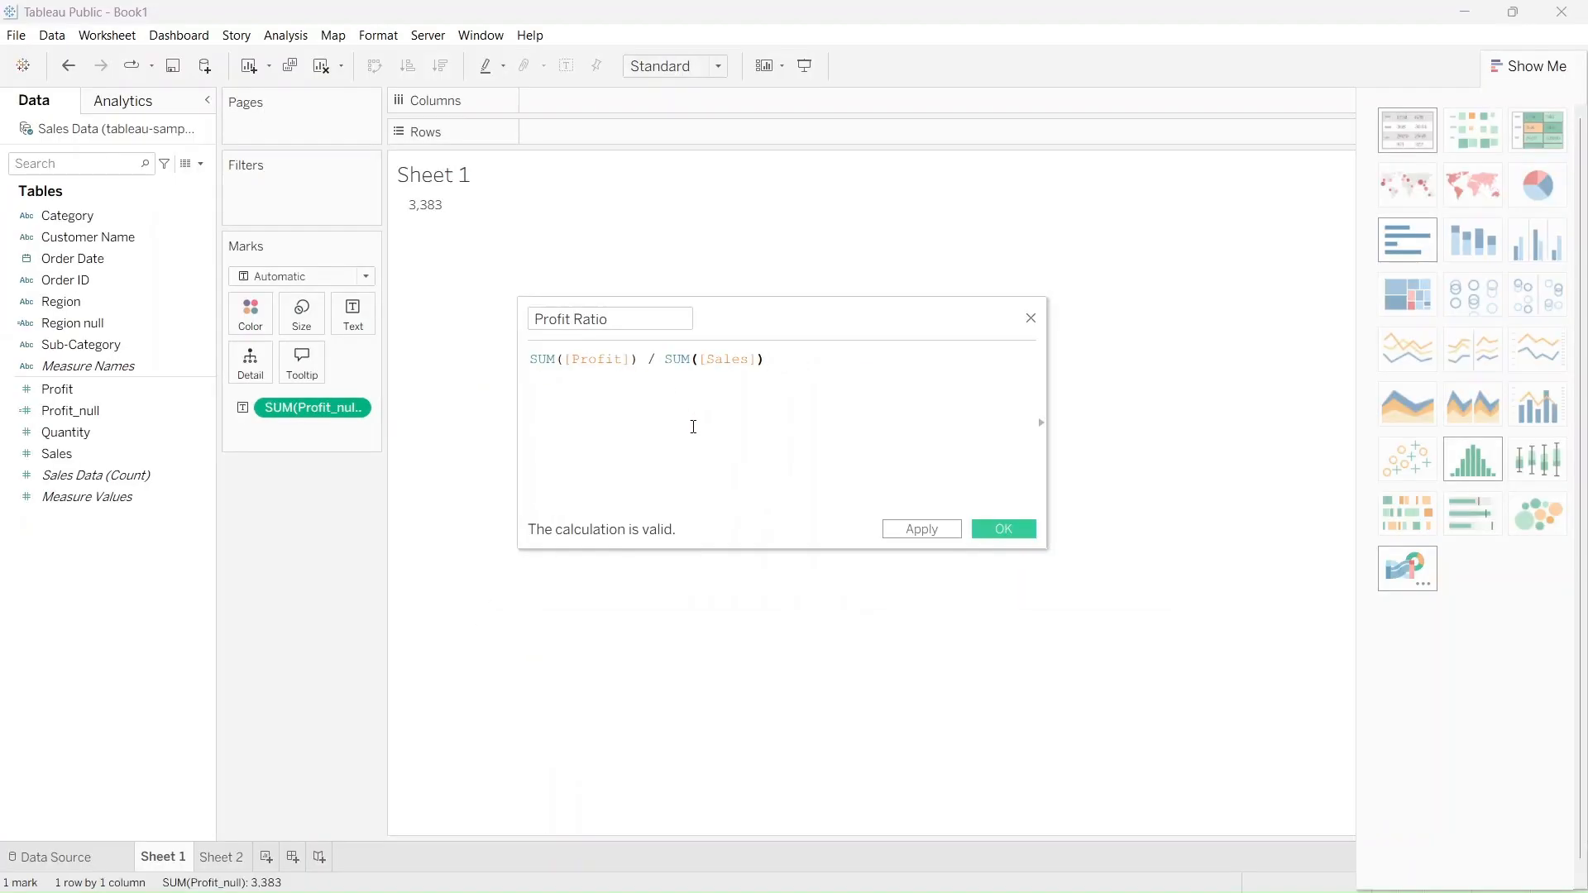
left_click(909, 532)
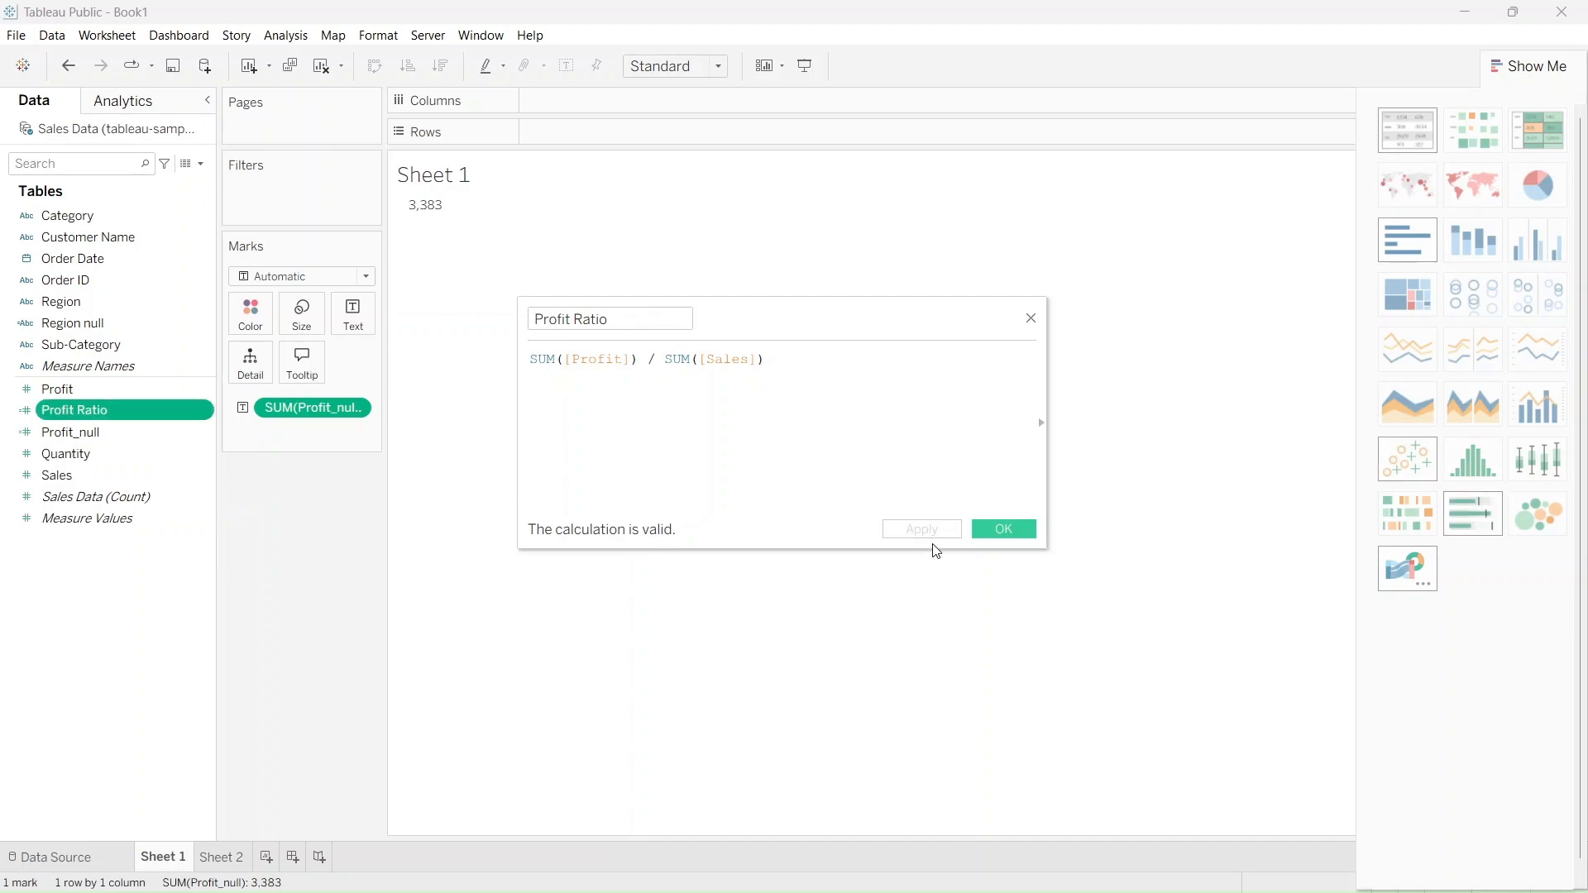
left_click(1004, 530)
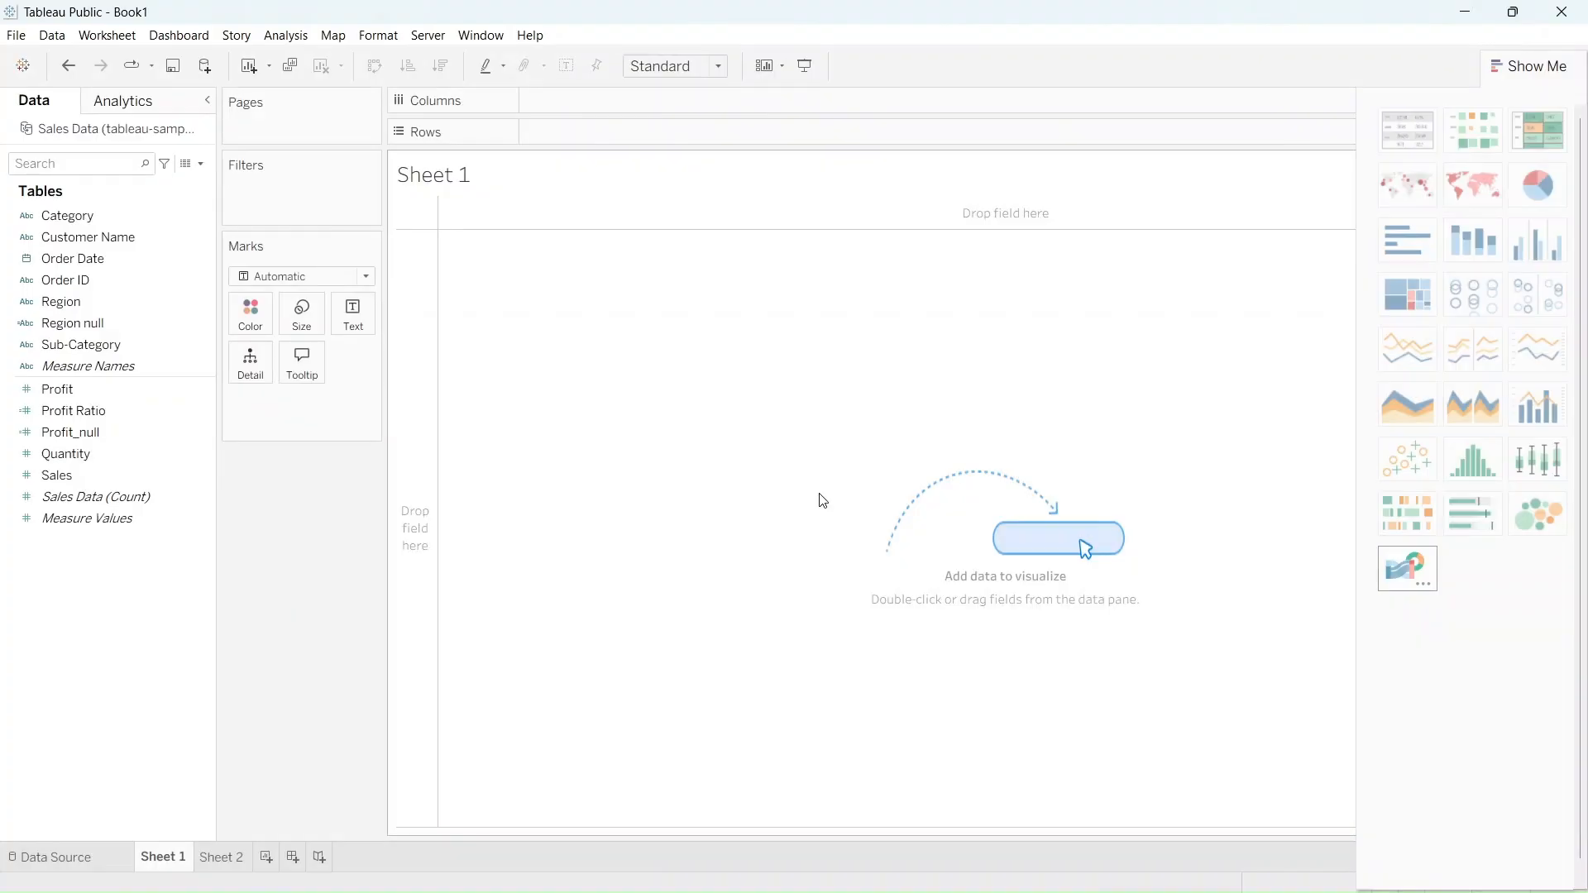
Build a bar chart on Sheet 1 with Region as columns and Sales as rows, filtering out the Null region
left_click(169, 326)
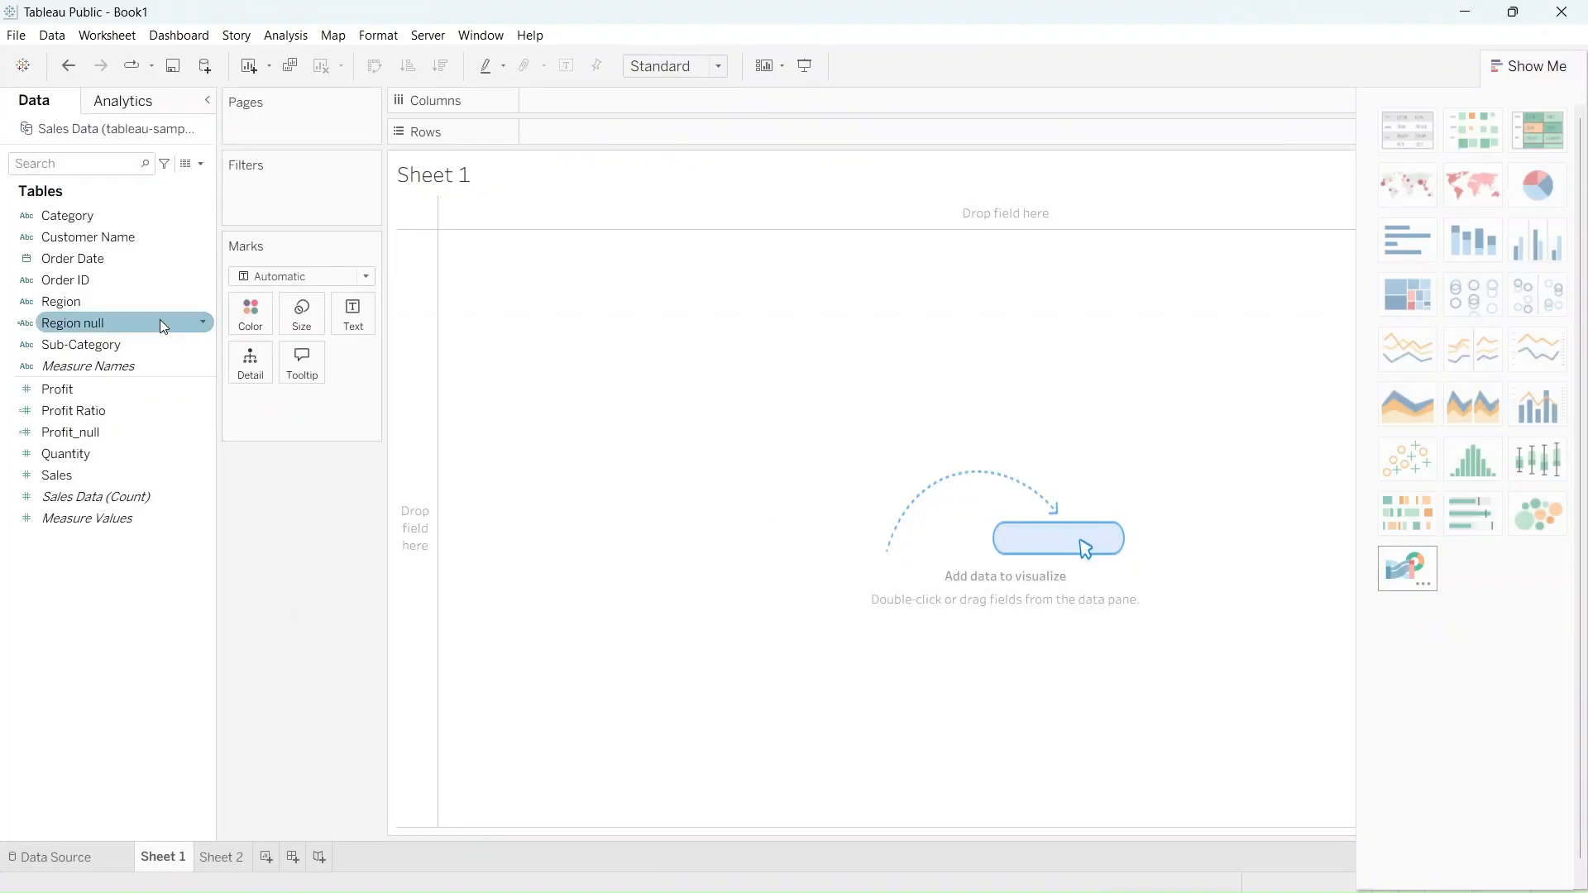
left_click_drag(142, 305, 632, 98)
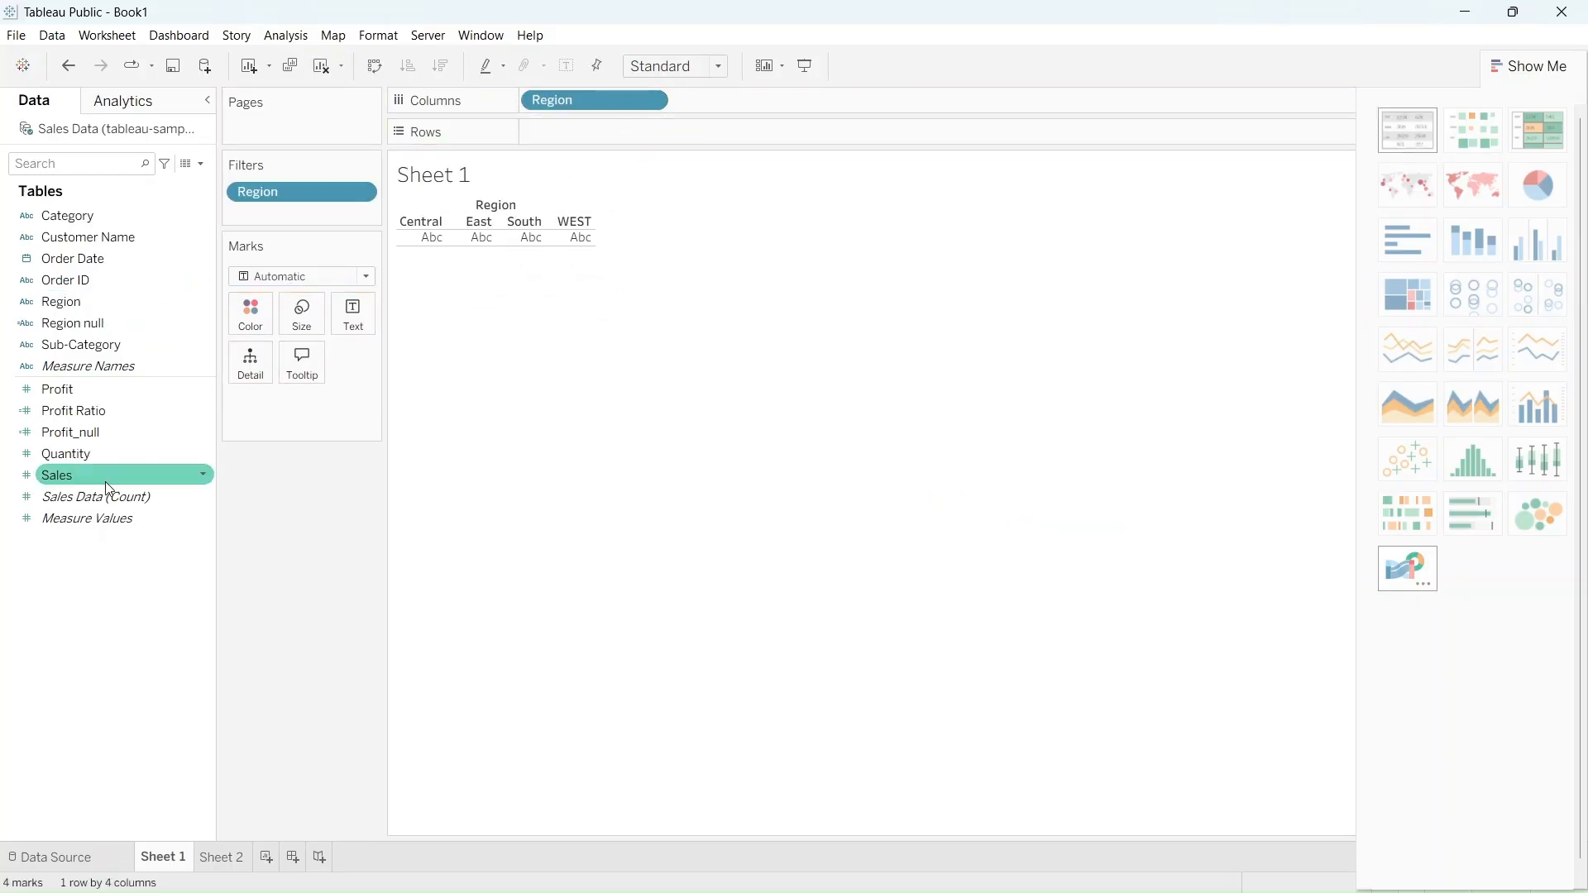
key("ctrl")
key("ctrl")
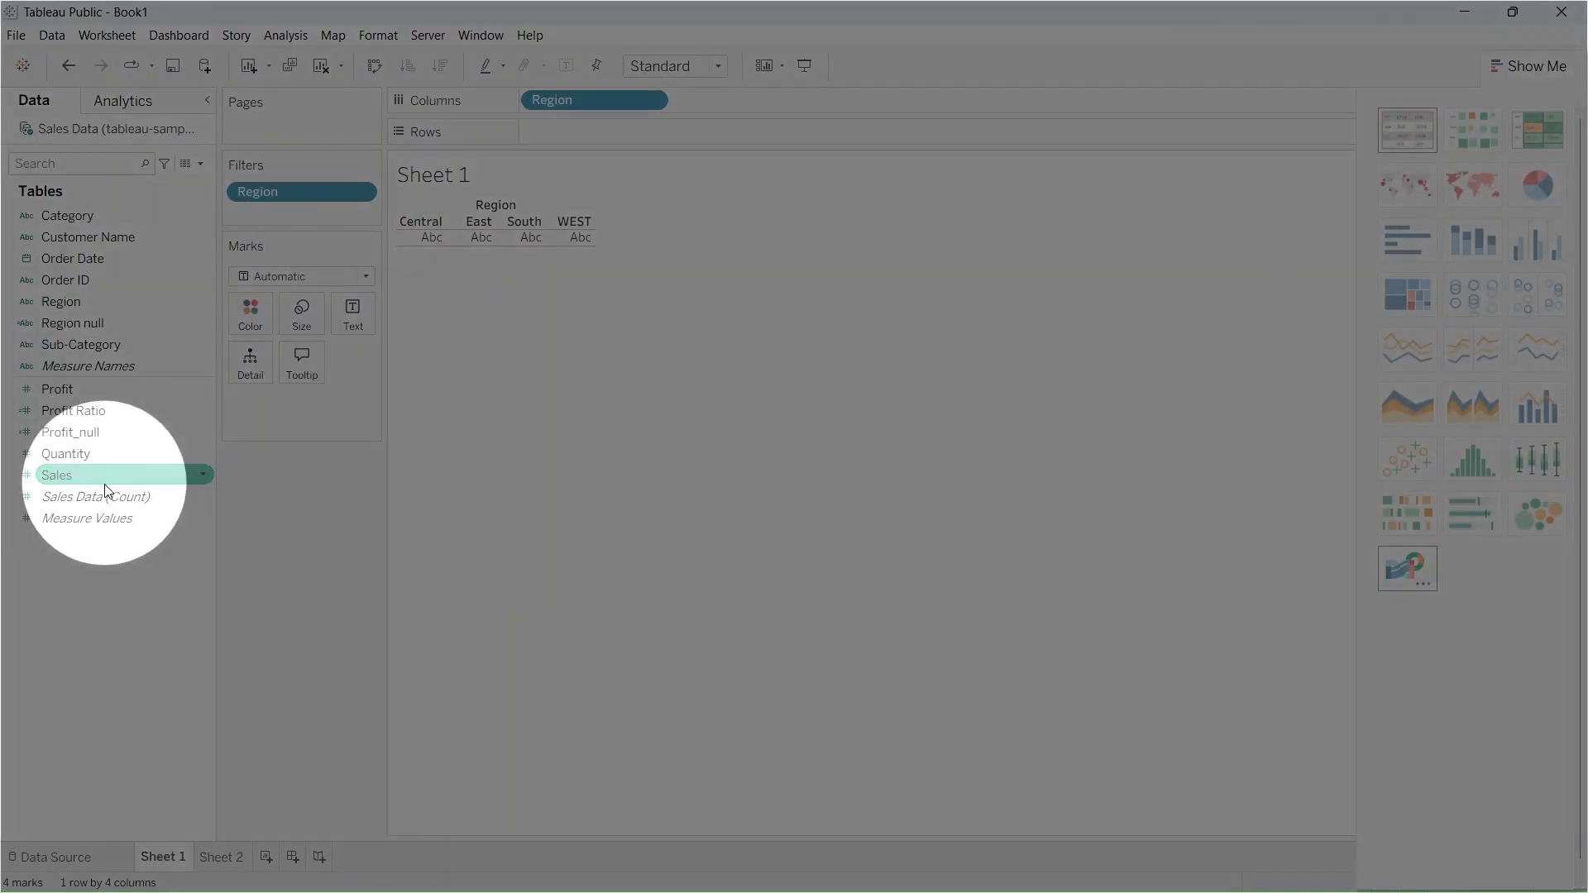
left_click(111, 477)
left_click_drag(113, 475, 660, 127)
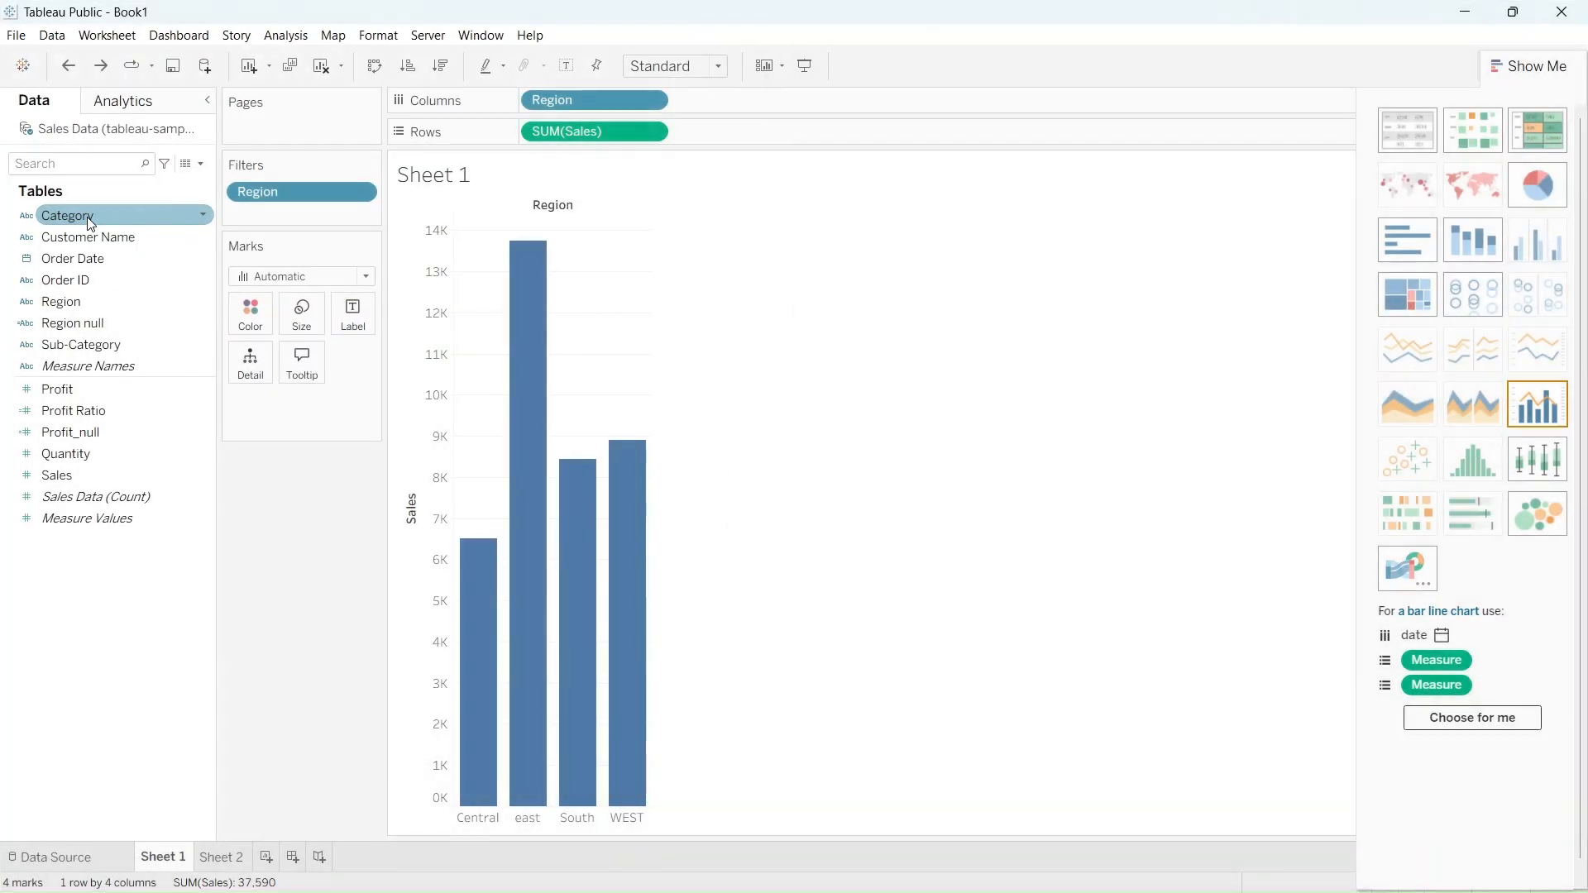
Color the region bars by Category, label them with Profit Ratio and size them by Quantity
left_click_drag(88, 220, 246, 306)
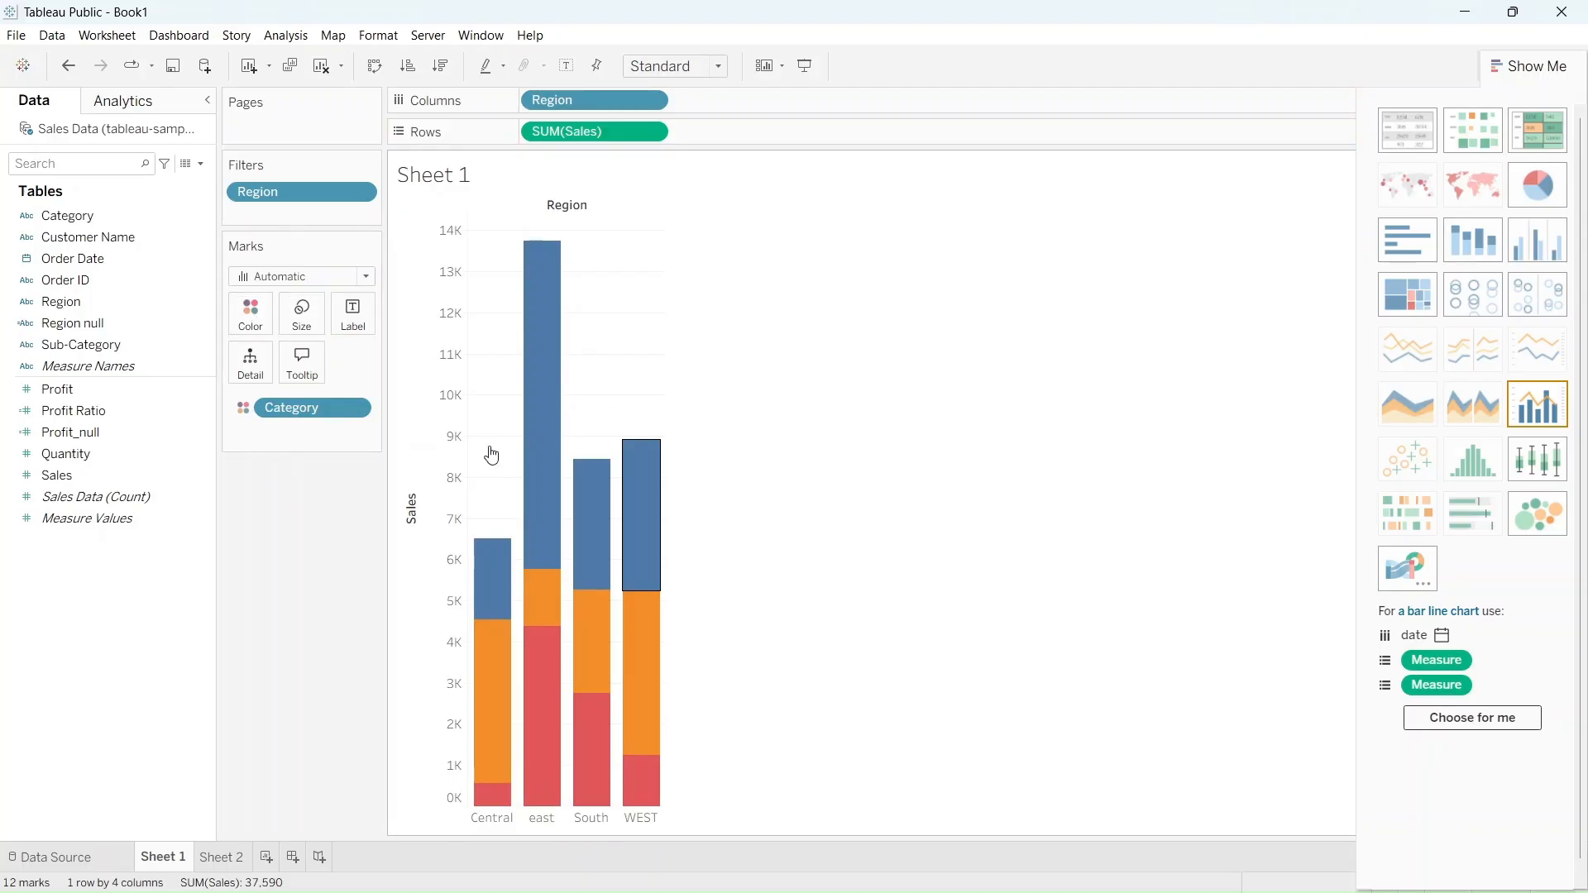
left_click(109, 414)
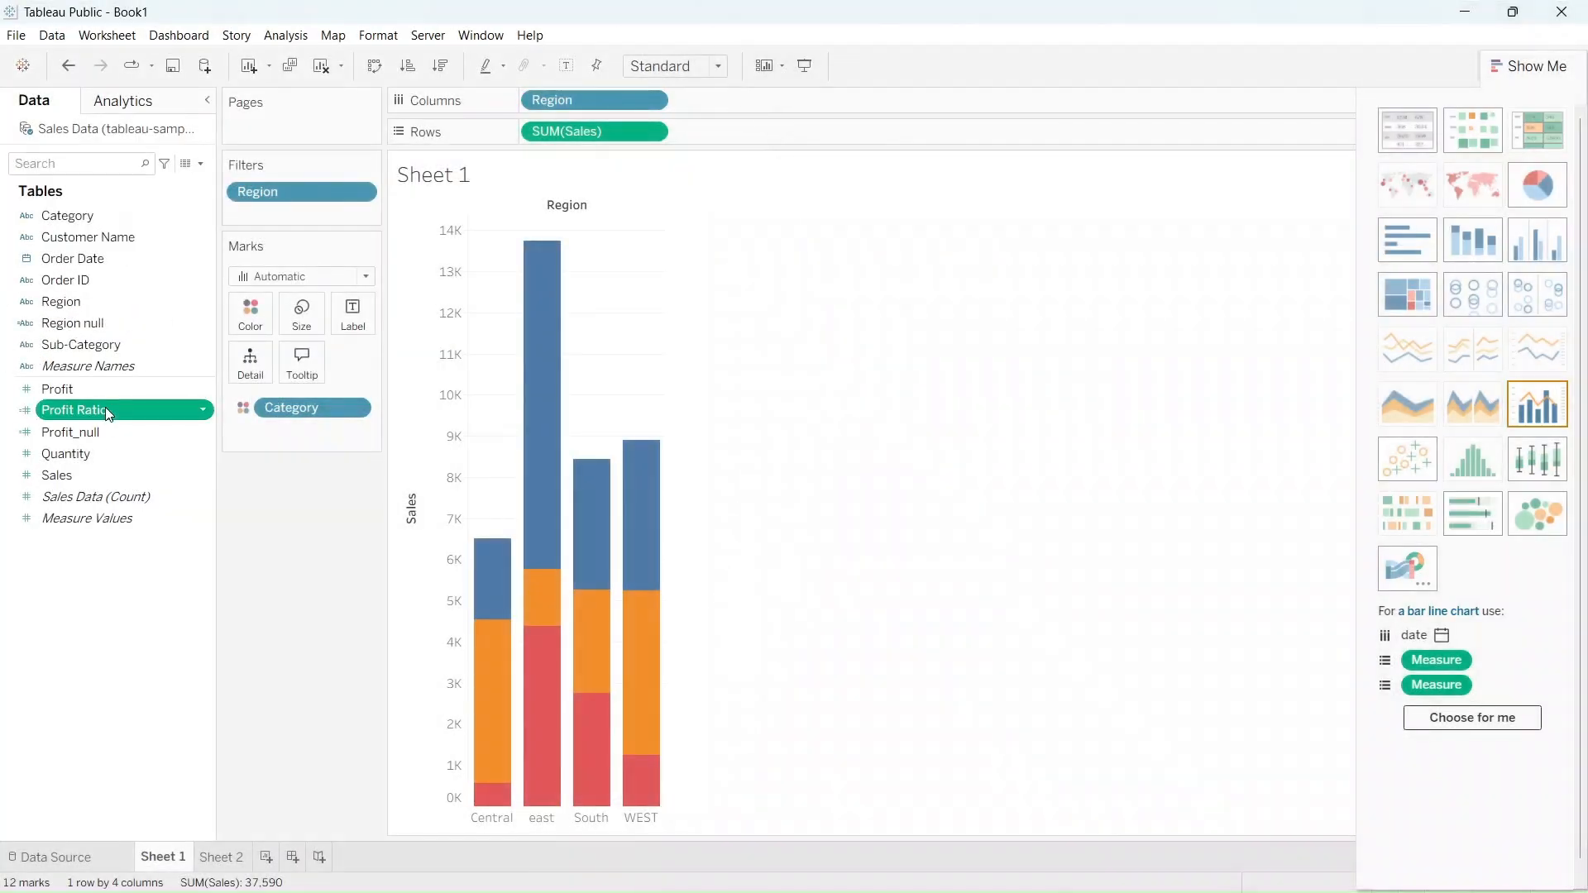
left_click_drag(106, 411, 354, 319)
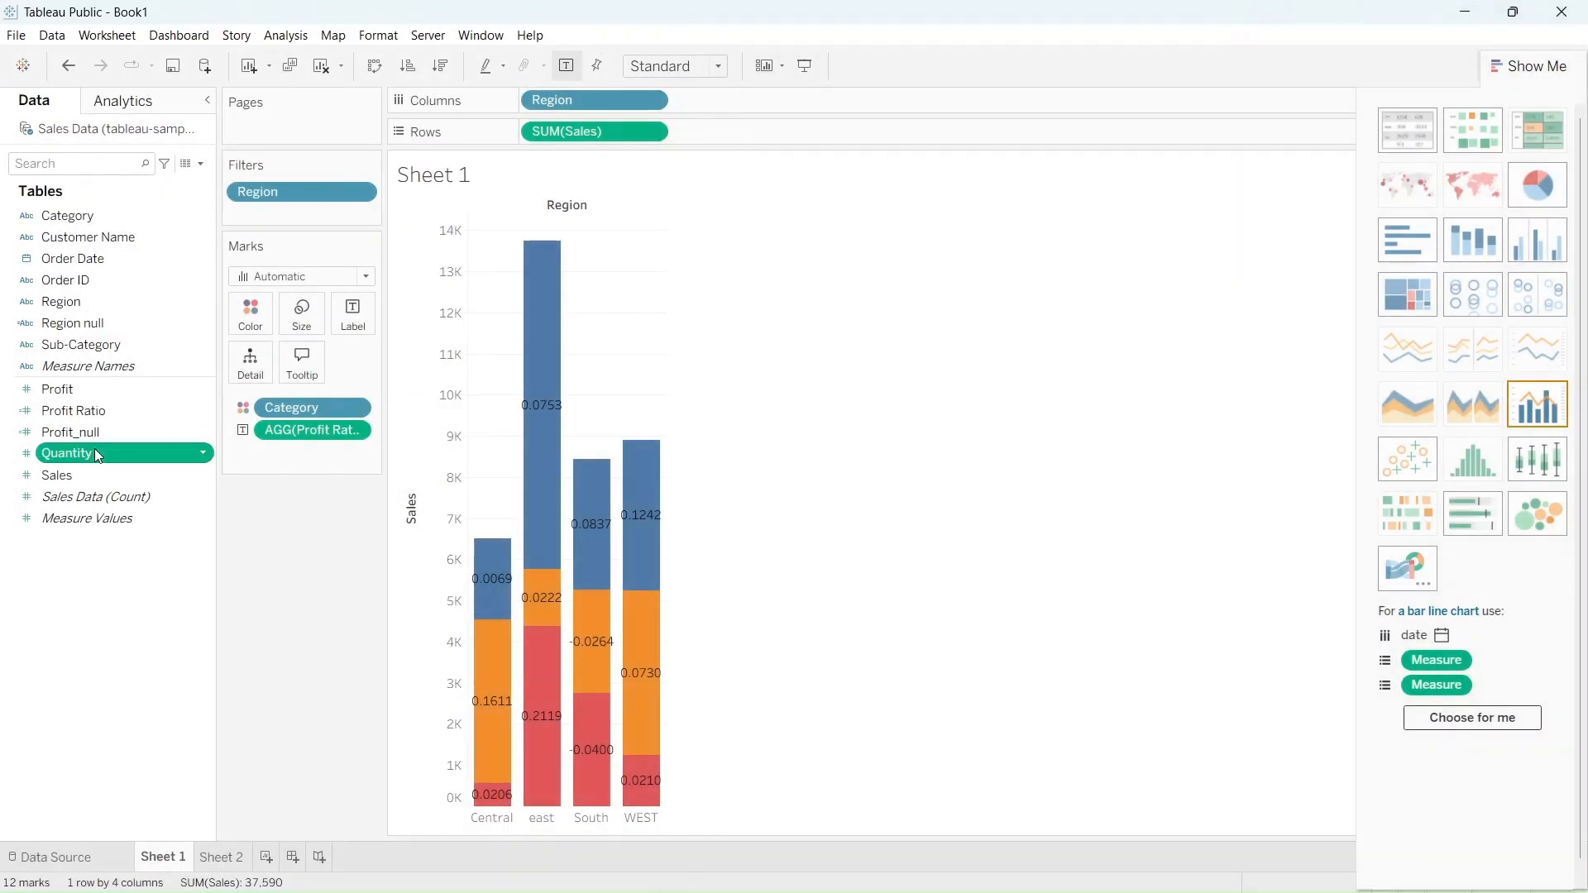
left_click_drag(95, 453, 306, 316)
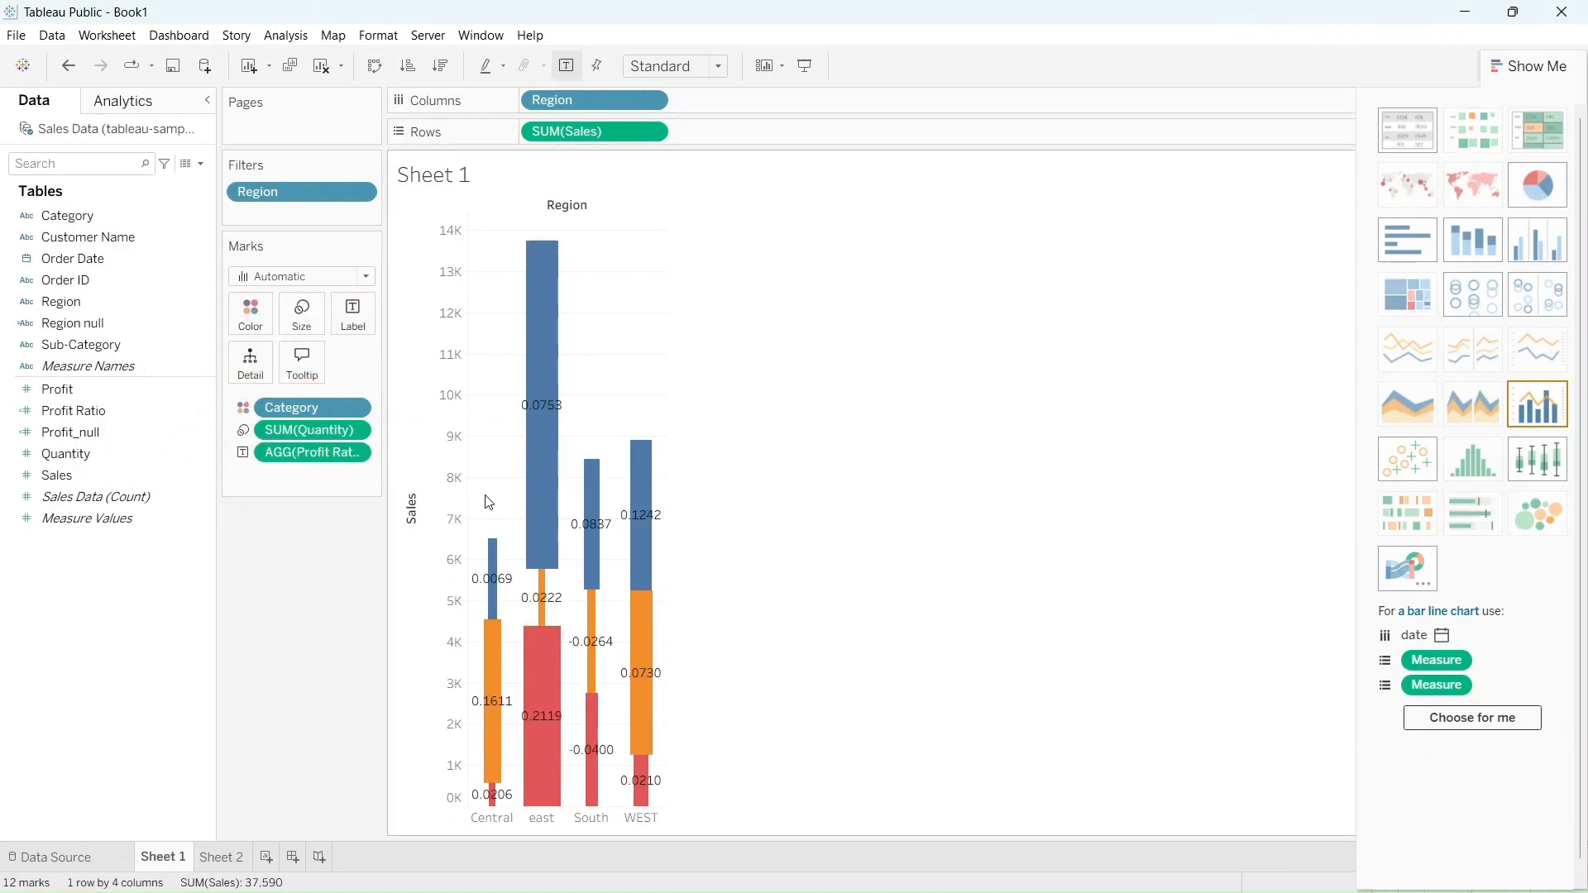
mouse_move(496, 571)
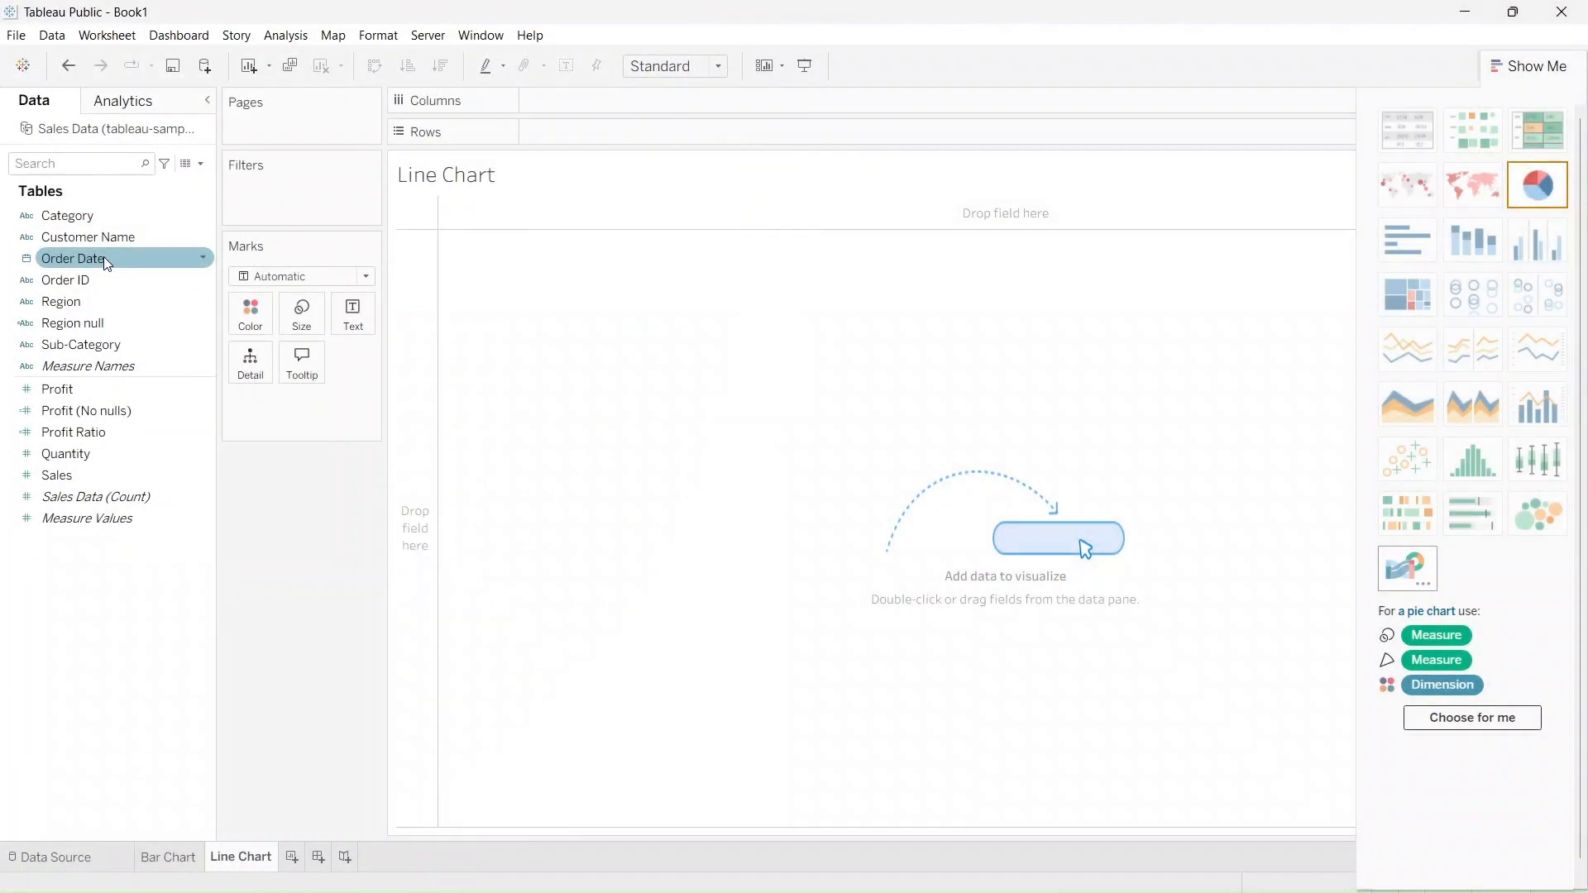
Build a continuous line chart on the Line Chart sheet with Order Date as columns and Sales as rows
left_click_drag(102, 257, 597, 111)
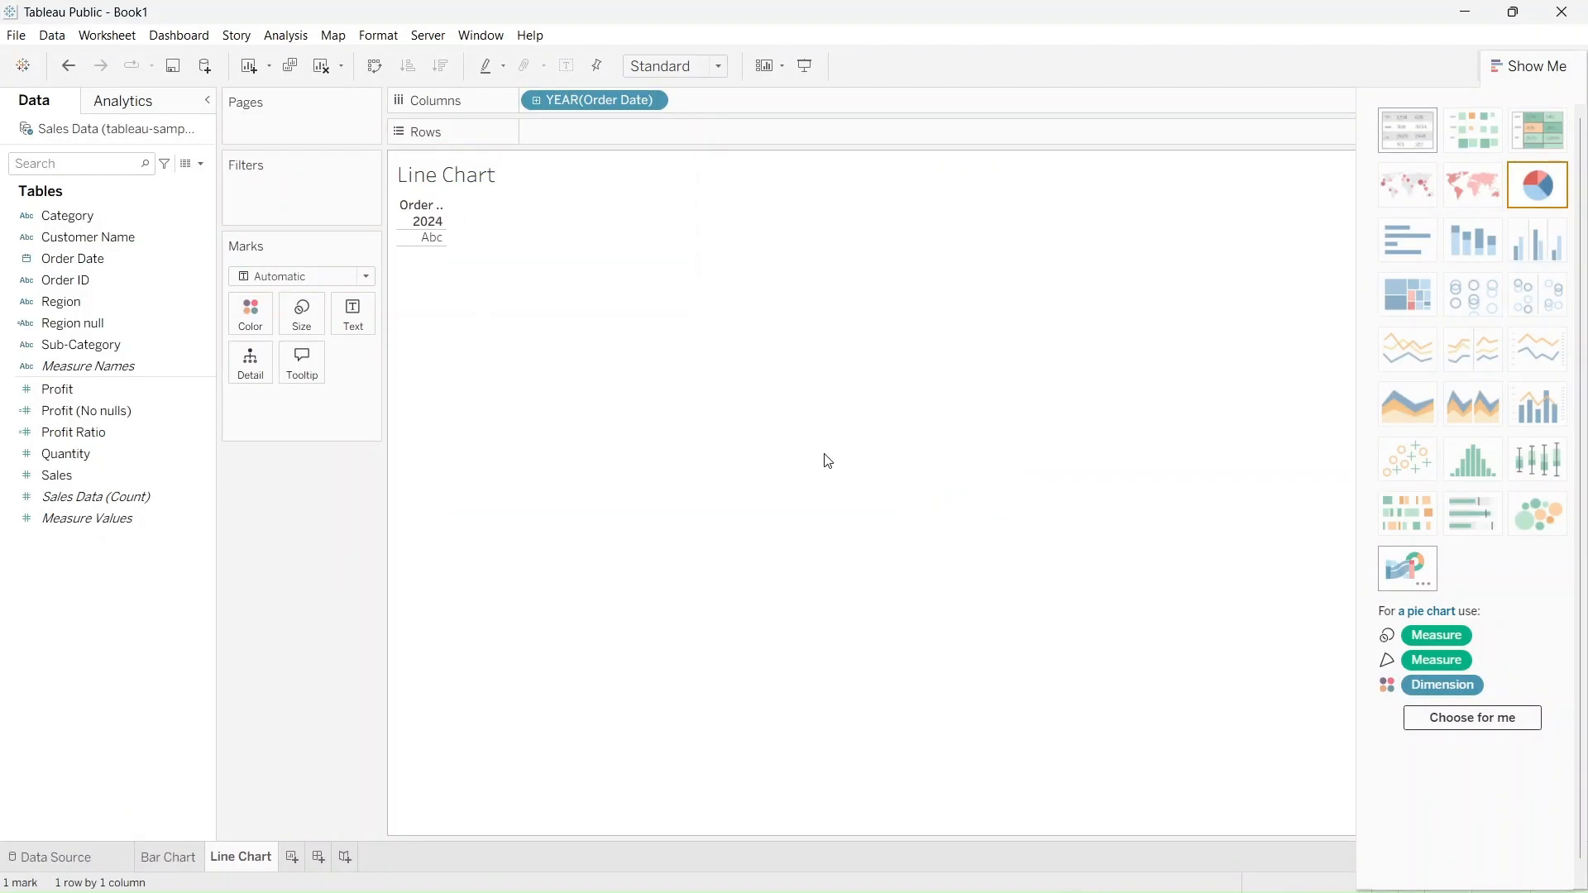
left_click(87, 480)
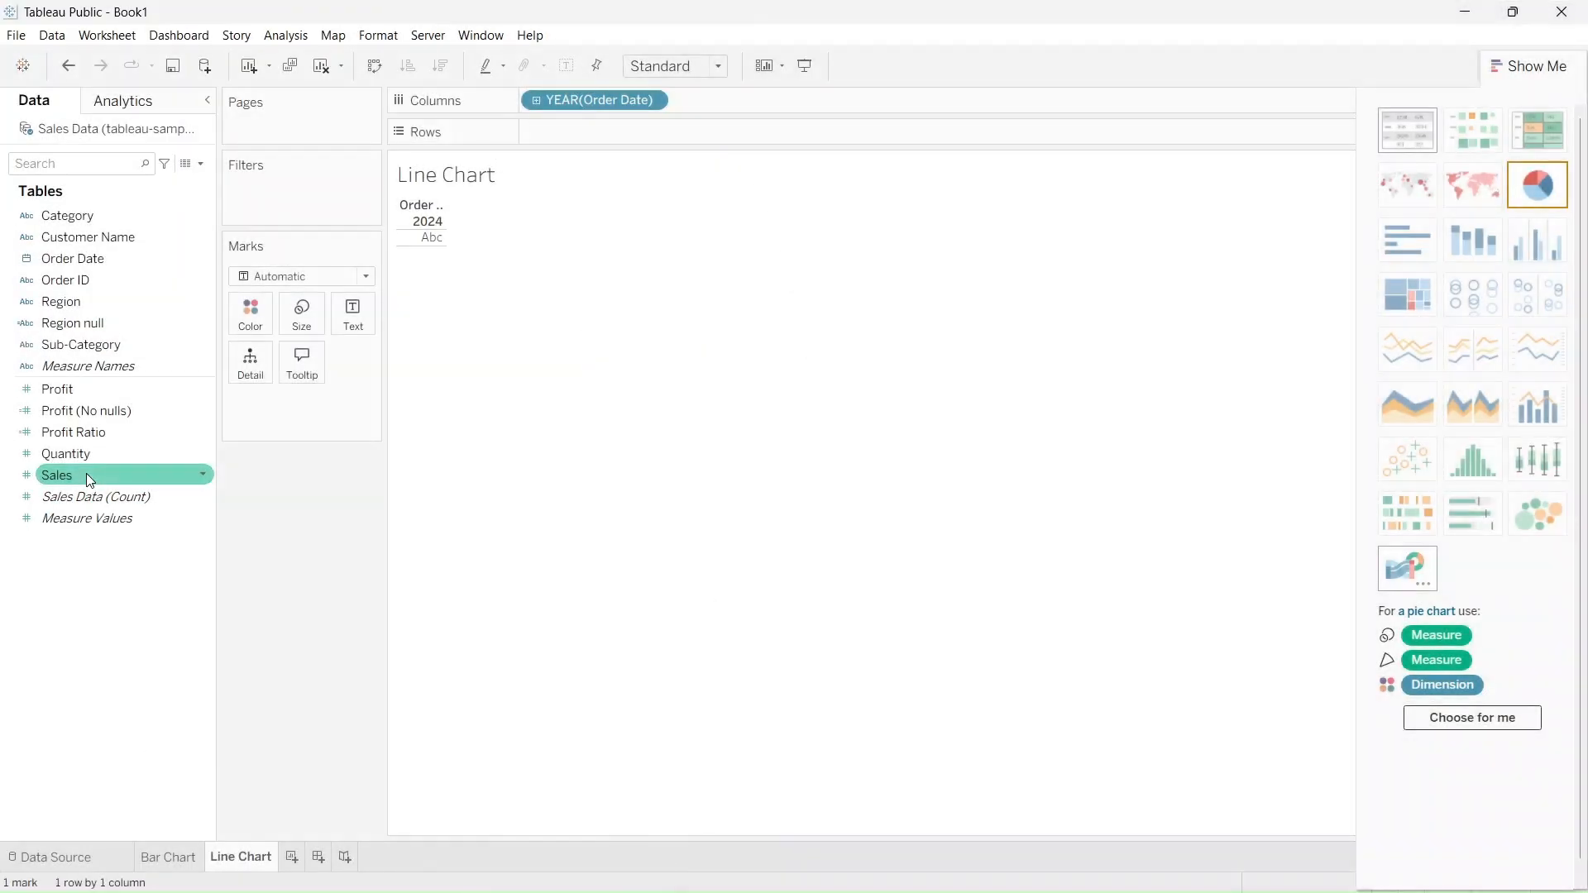
left_click_drag(86, 473, 594, 133)
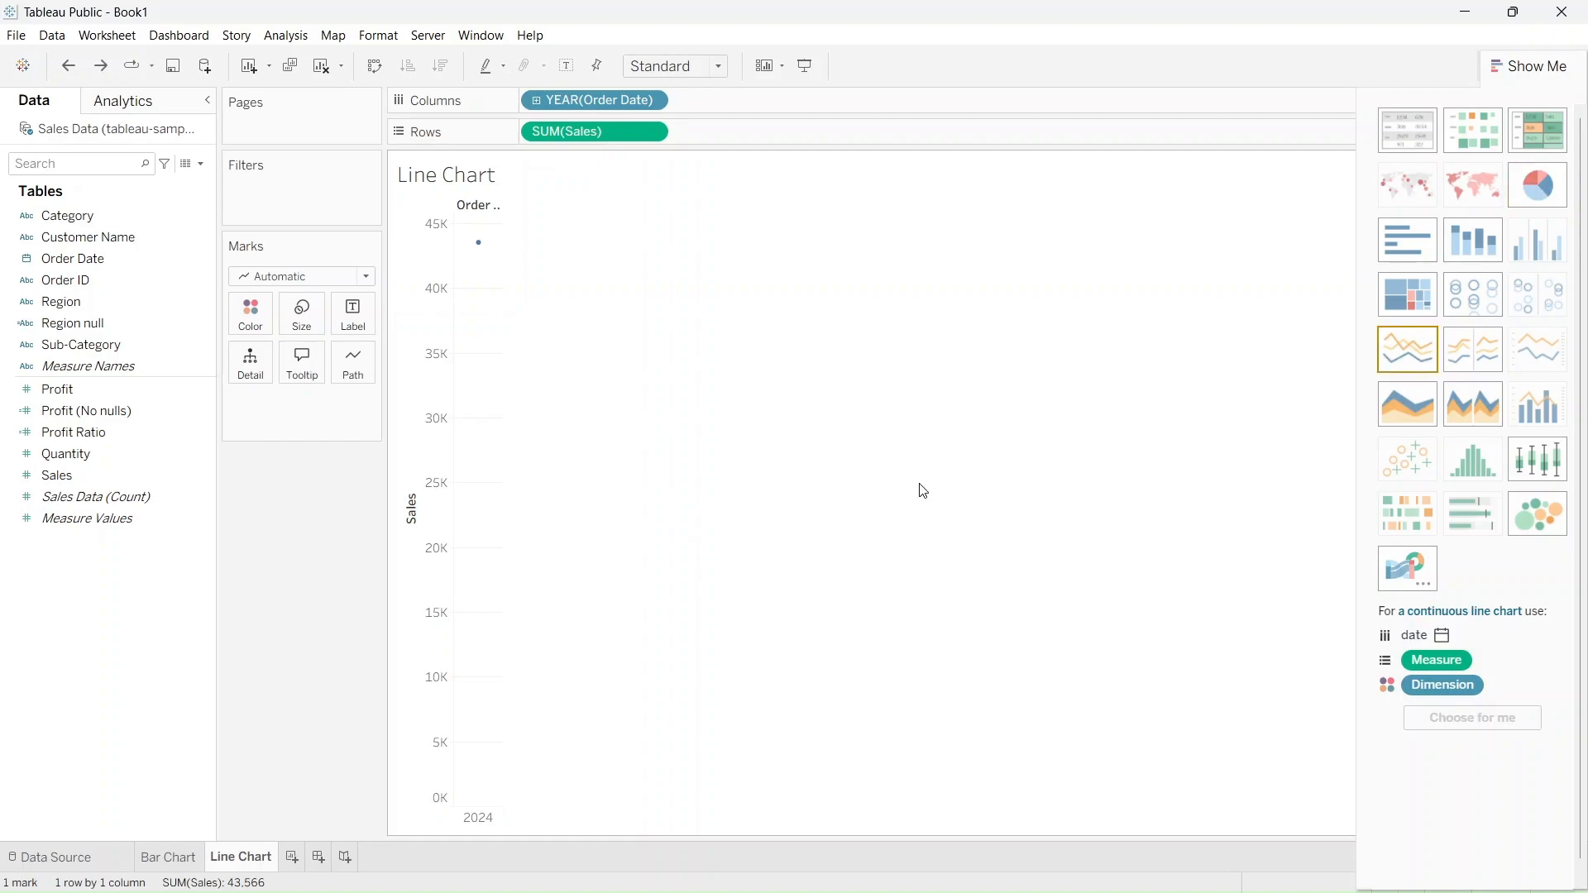
left_click(1410, 355)
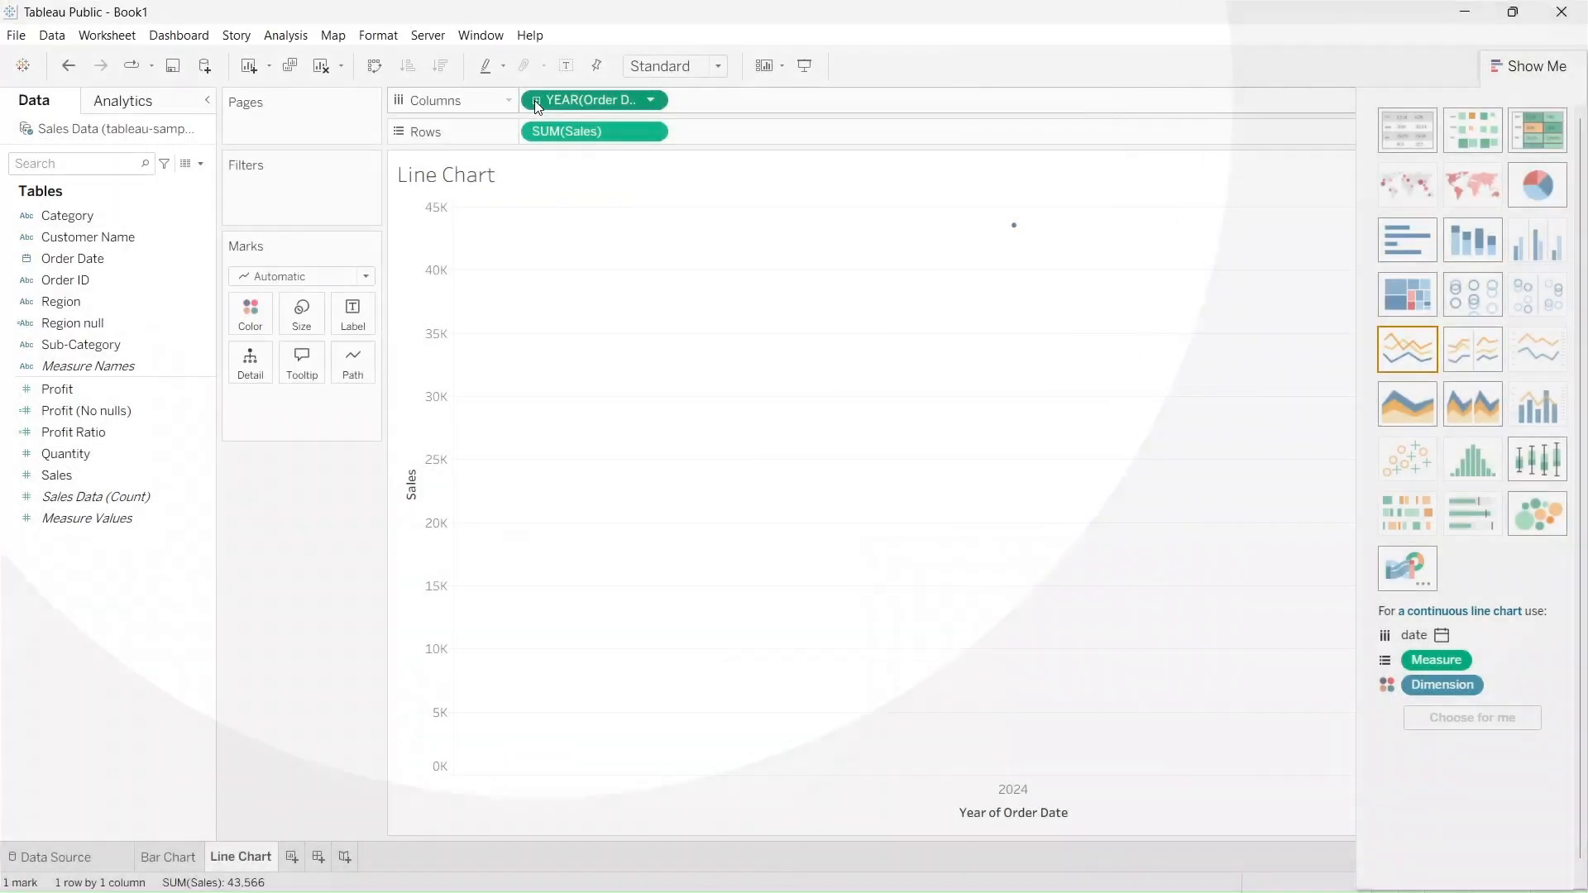
Drill the line chart's Order Date down through the quarter, month and week levels
left_click(536, 102)
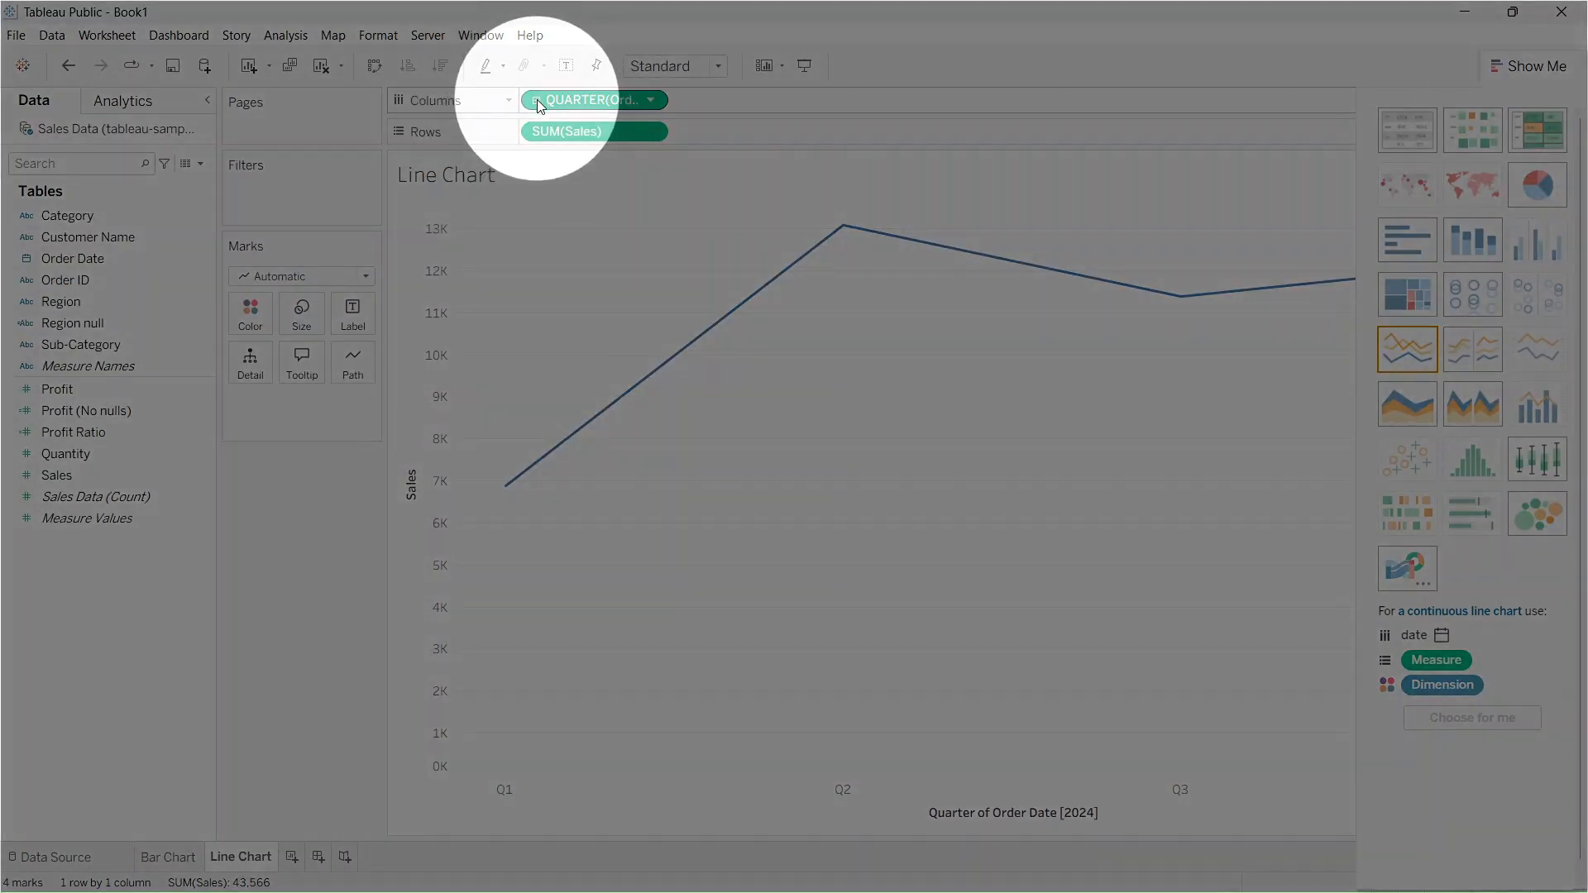
left_click(537, 100)
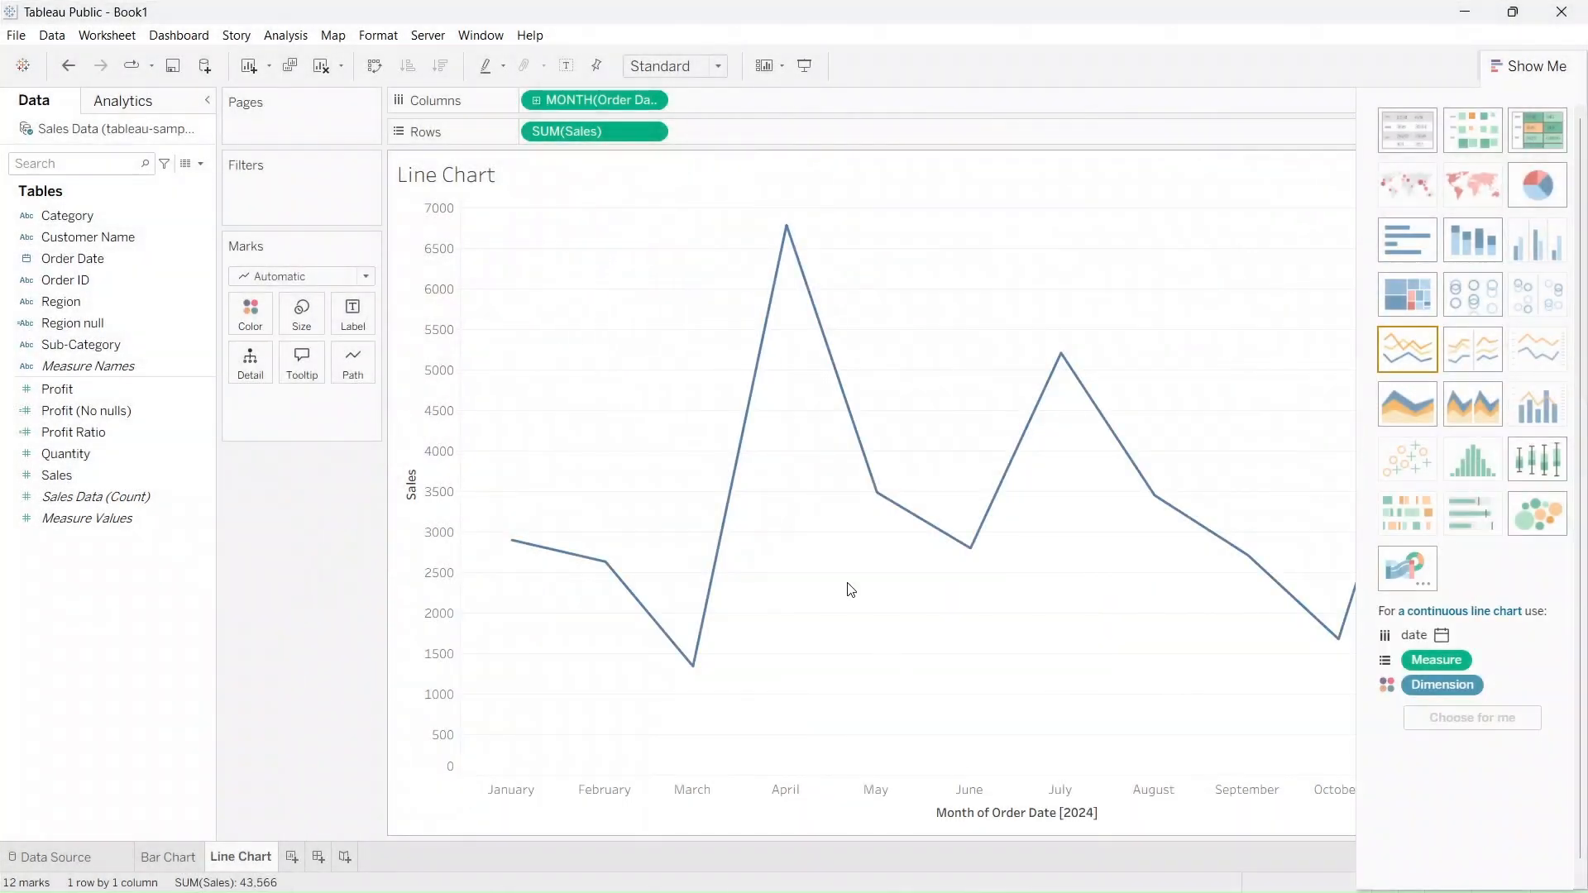
left_click(538, 101)
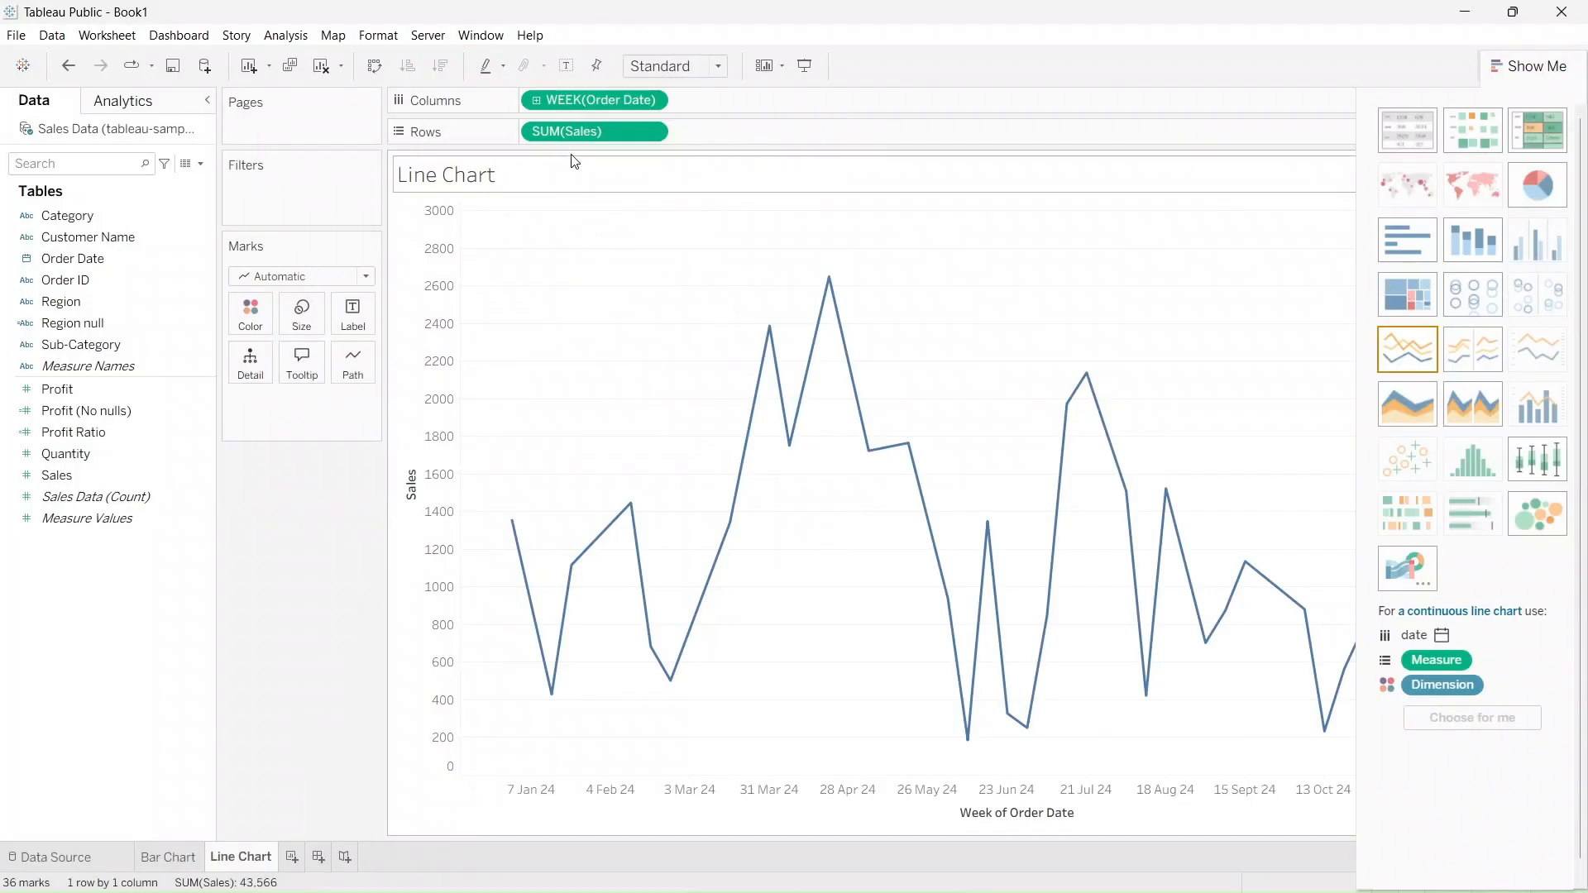
left_click(537, 102)
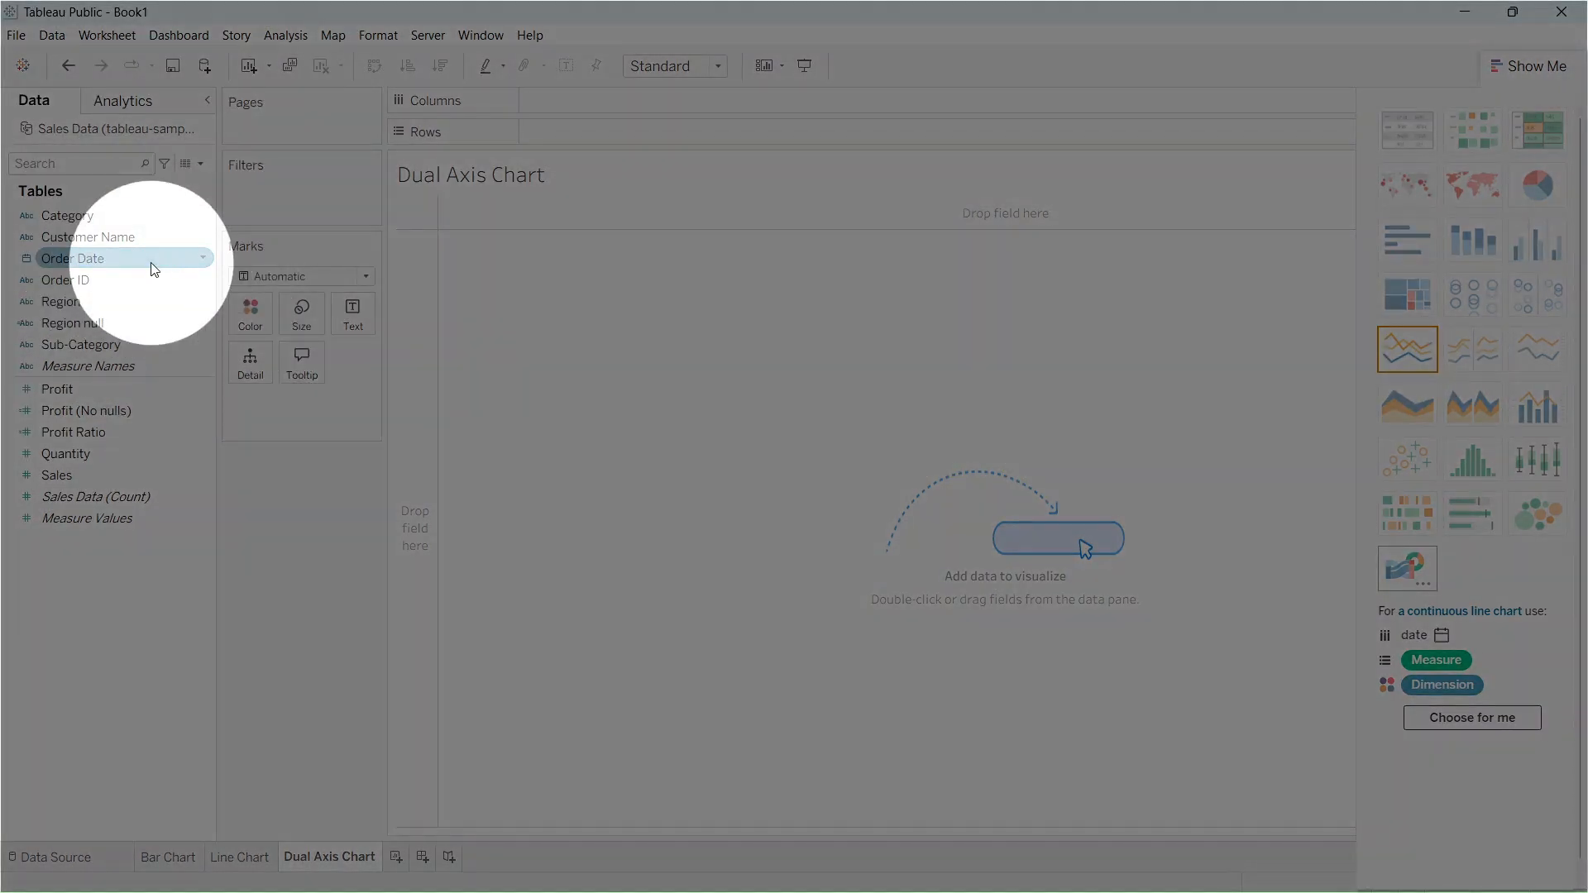
On the Dual Axis Chart sheet, plot Sales by quarter of Order Date and add Profit on a second axis
left_click_drag(153, 265, 644, 109)
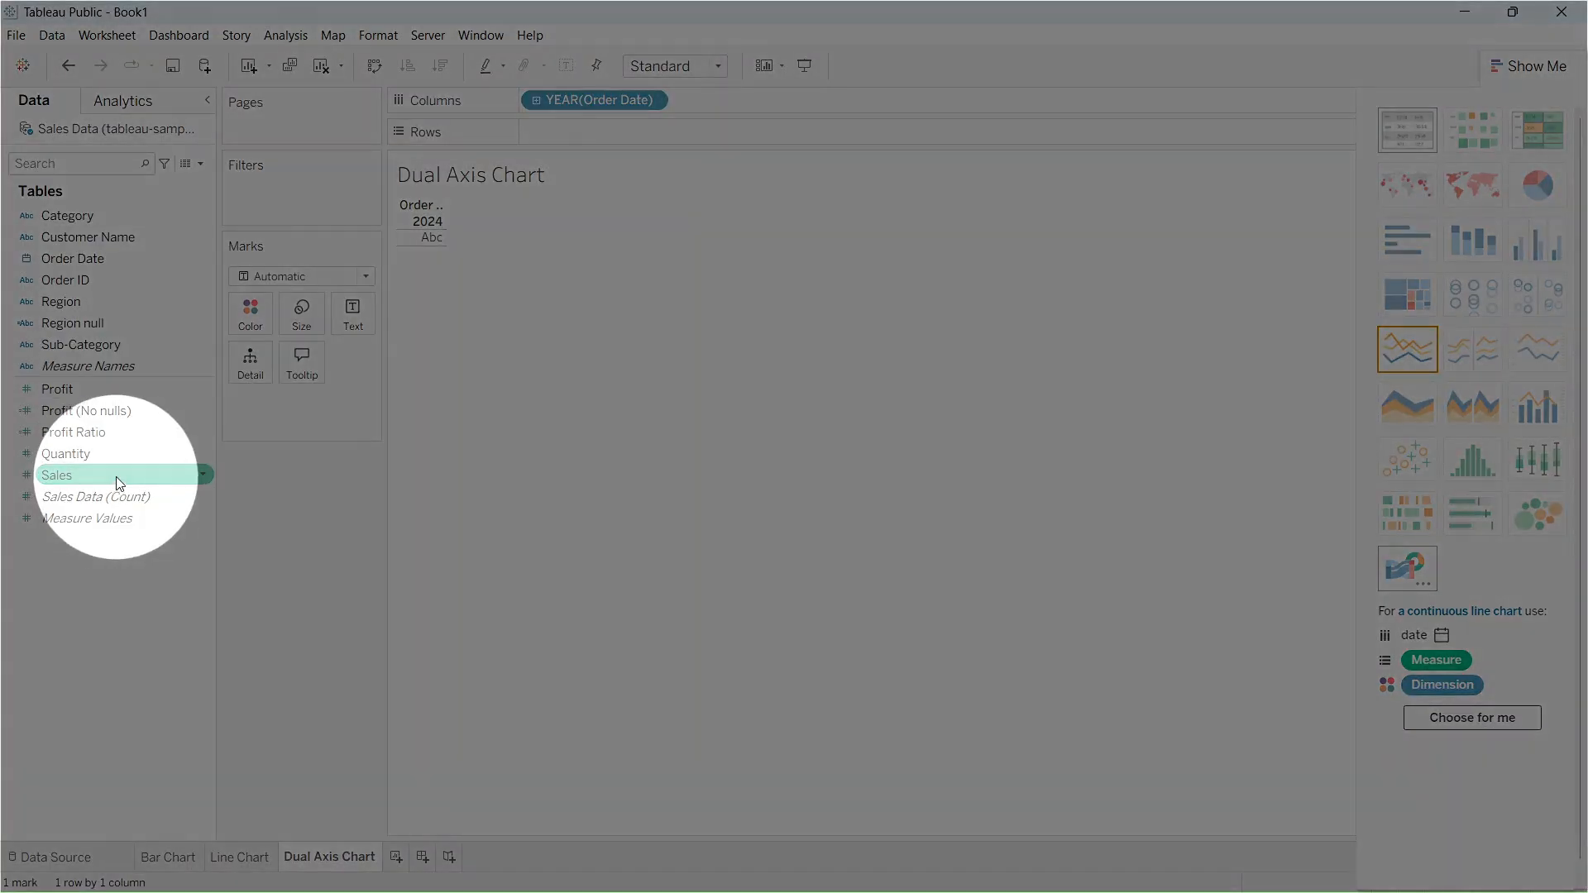
left_click_drag(120, 488, 642, 146)
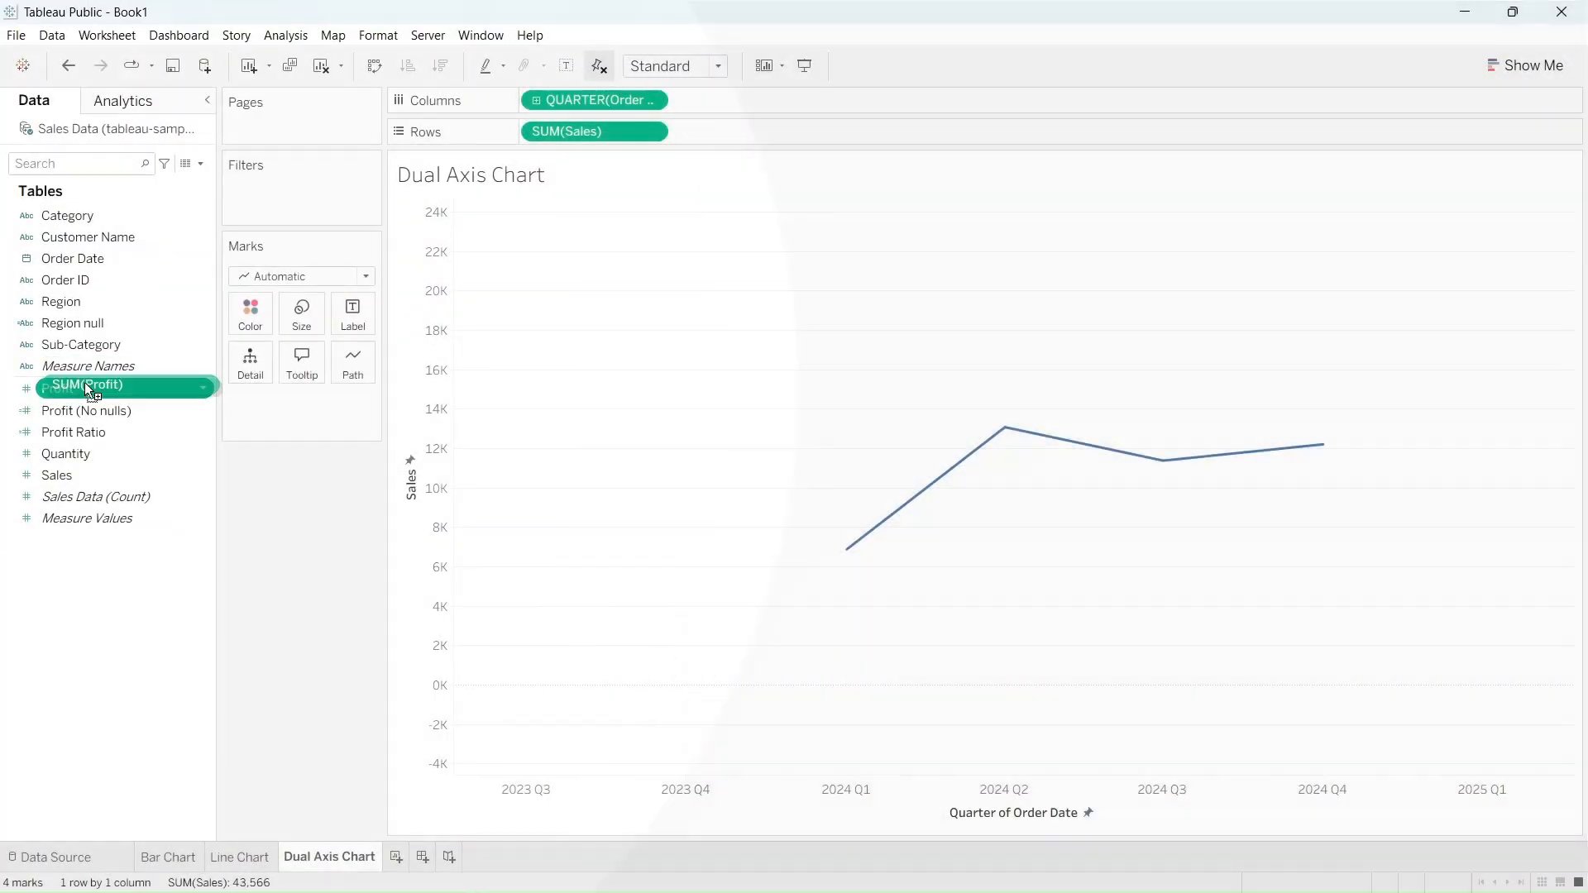
left_click_drag(82, 386, 1505, 652)
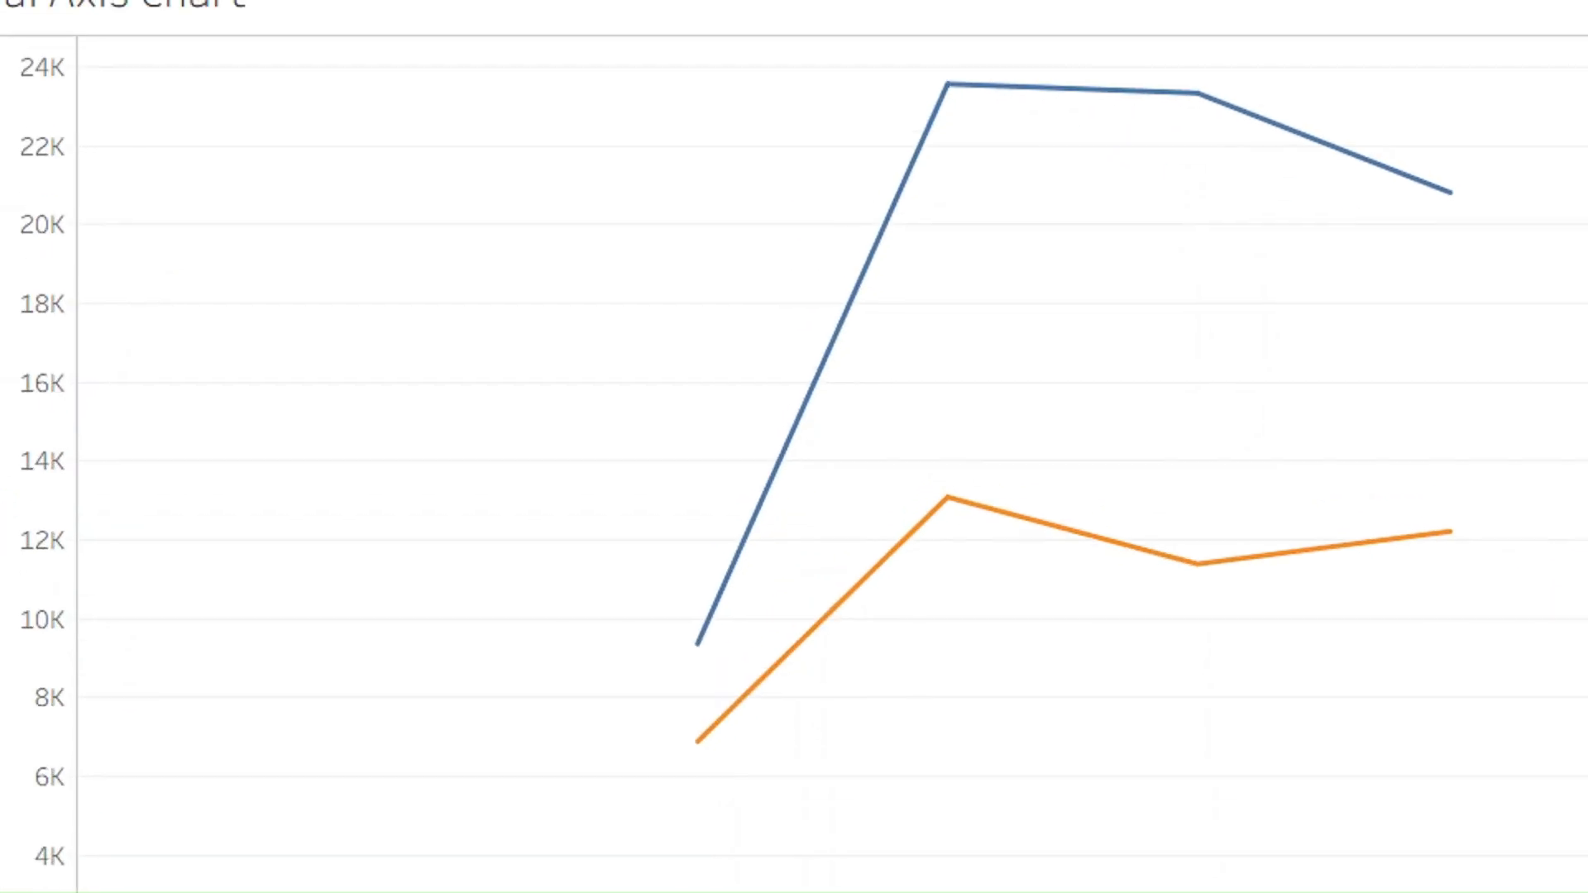
mouse_move(824, 42)
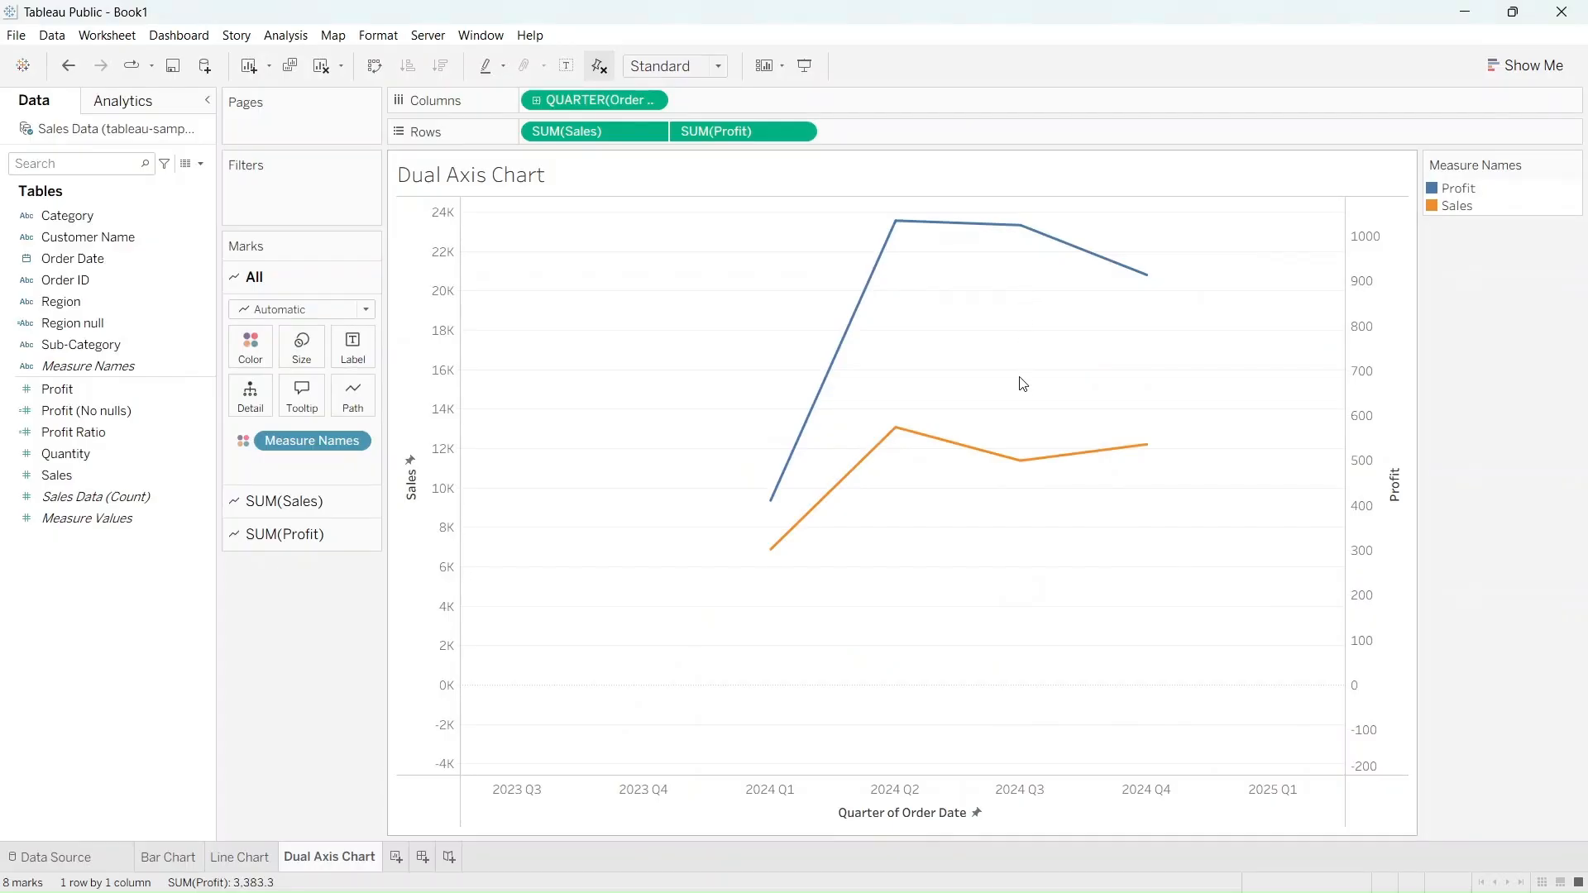
mouse_move(1010, 468)
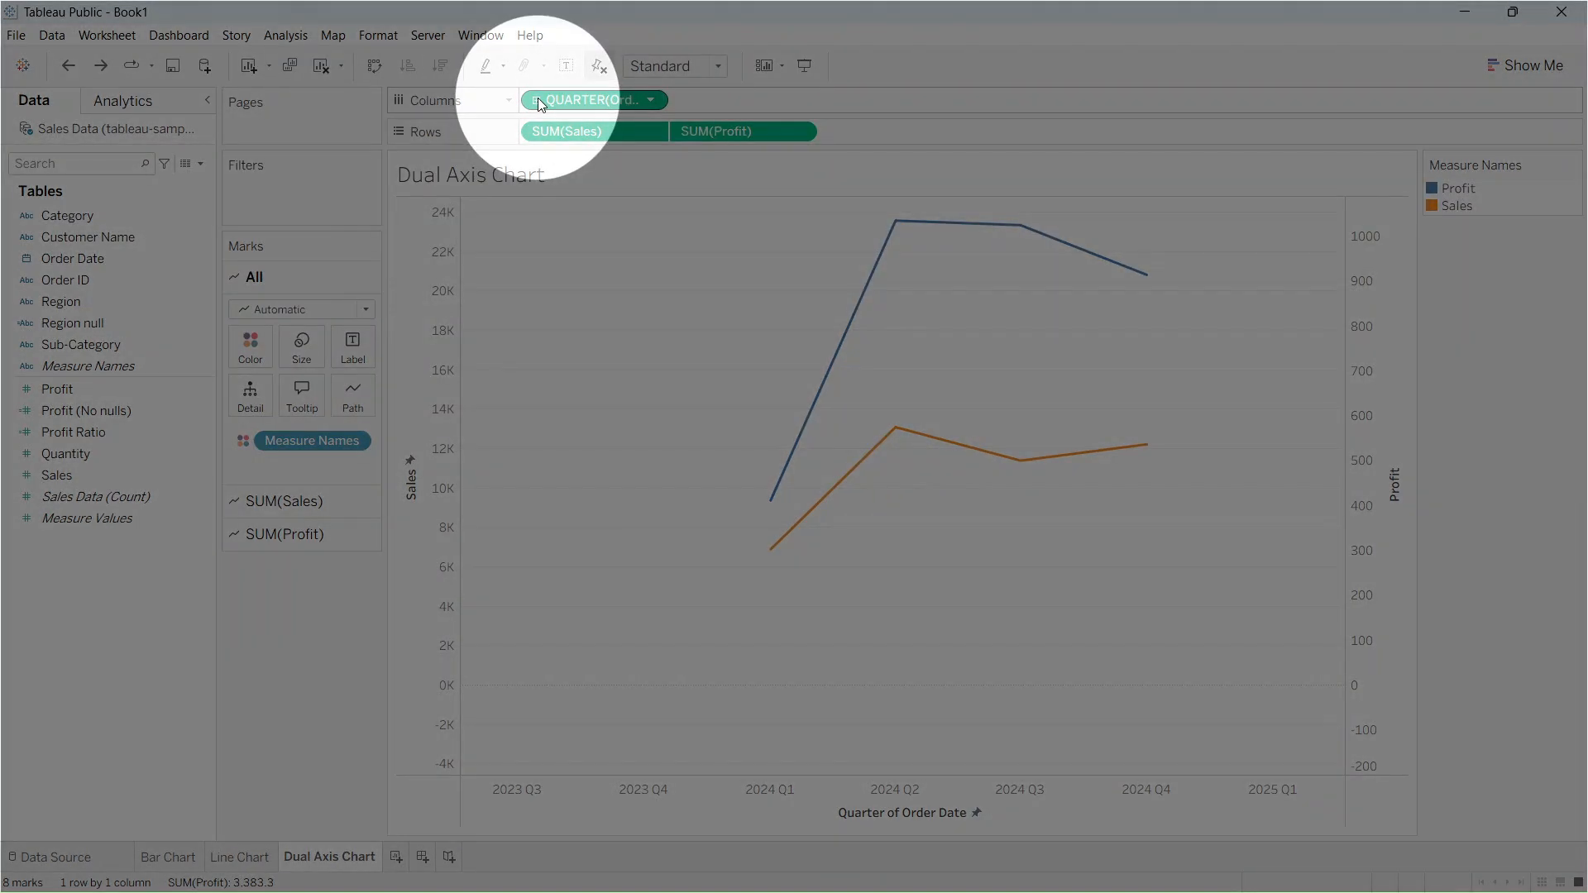
Drill the dual axis chart's Order Date down from quarter through the month and week levels
left_click(538, 101)
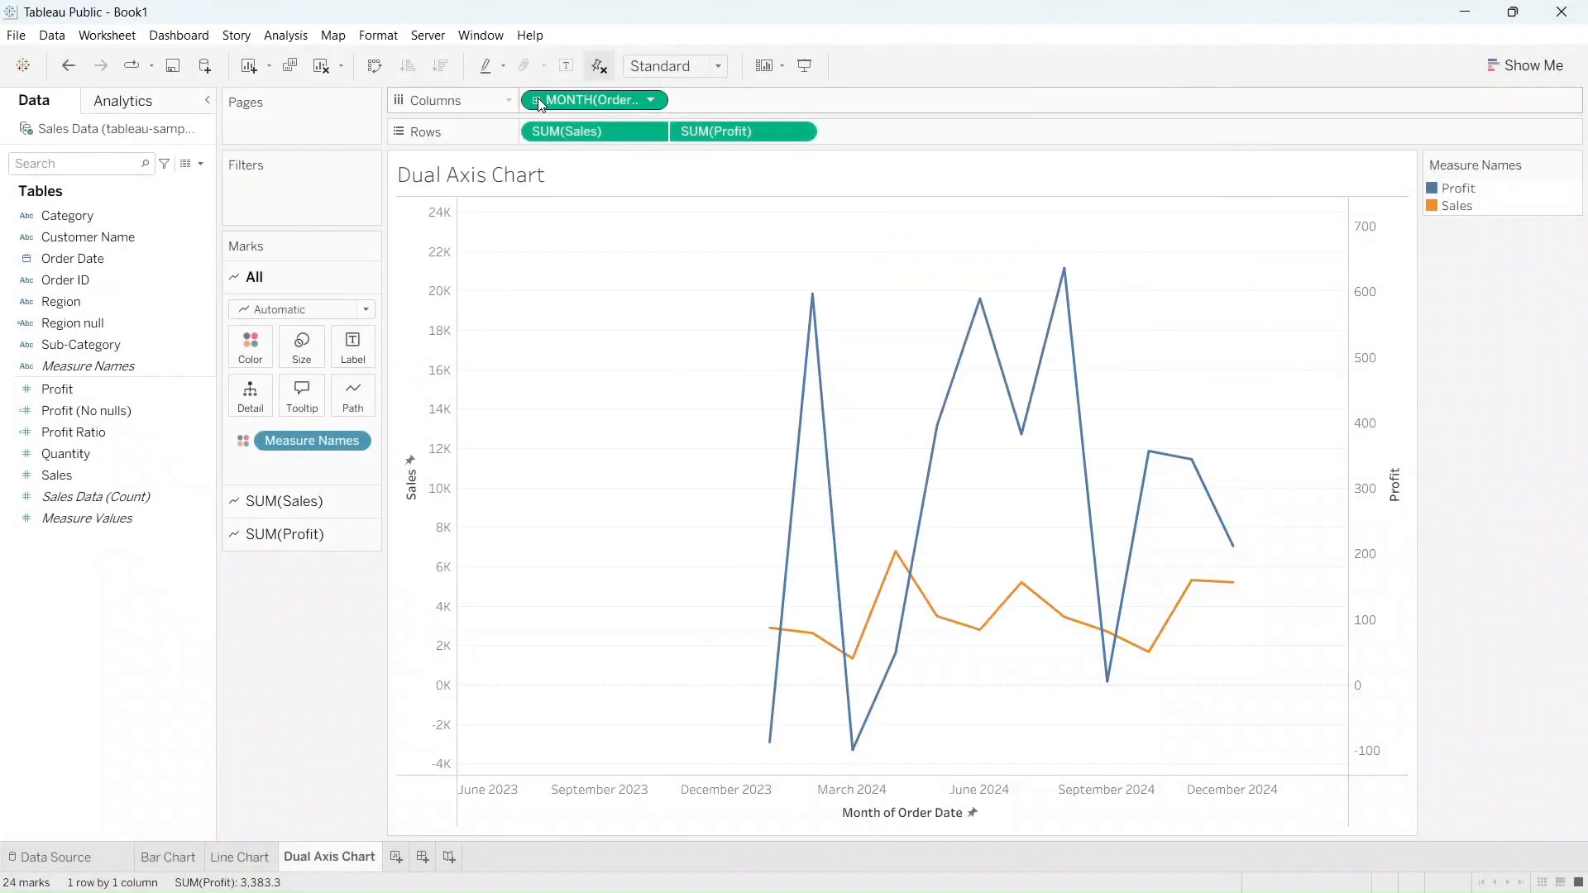
left_click(538, 101)
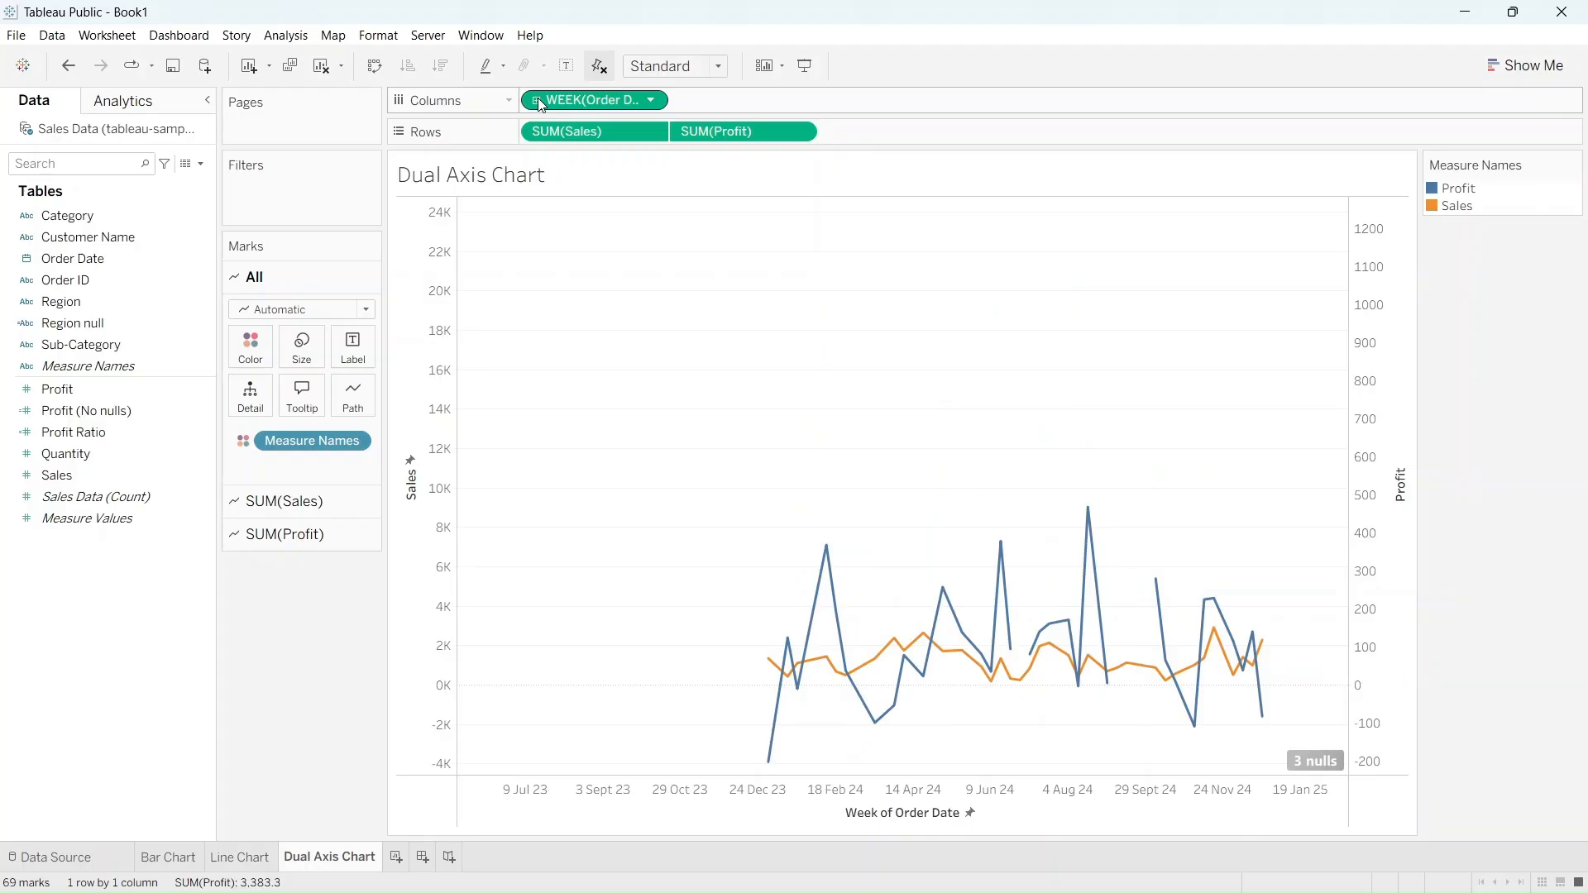
left_click(537, 100)
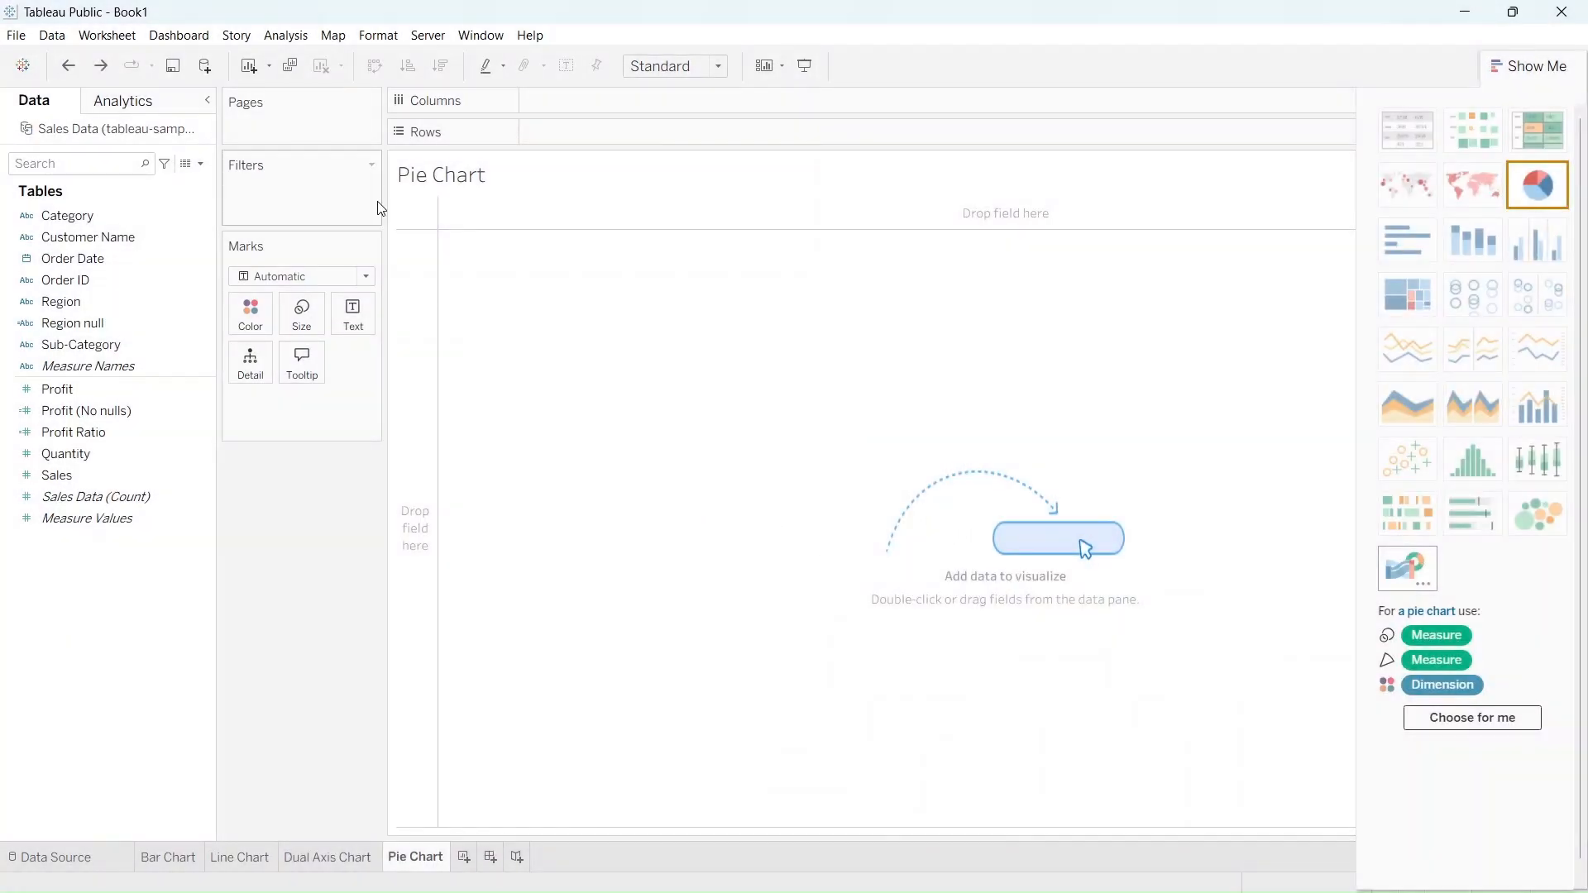
On the Pie Chart sheet, color by Category, have the suggested pie chart generated, and select one of its slices
left_click(197, 217)
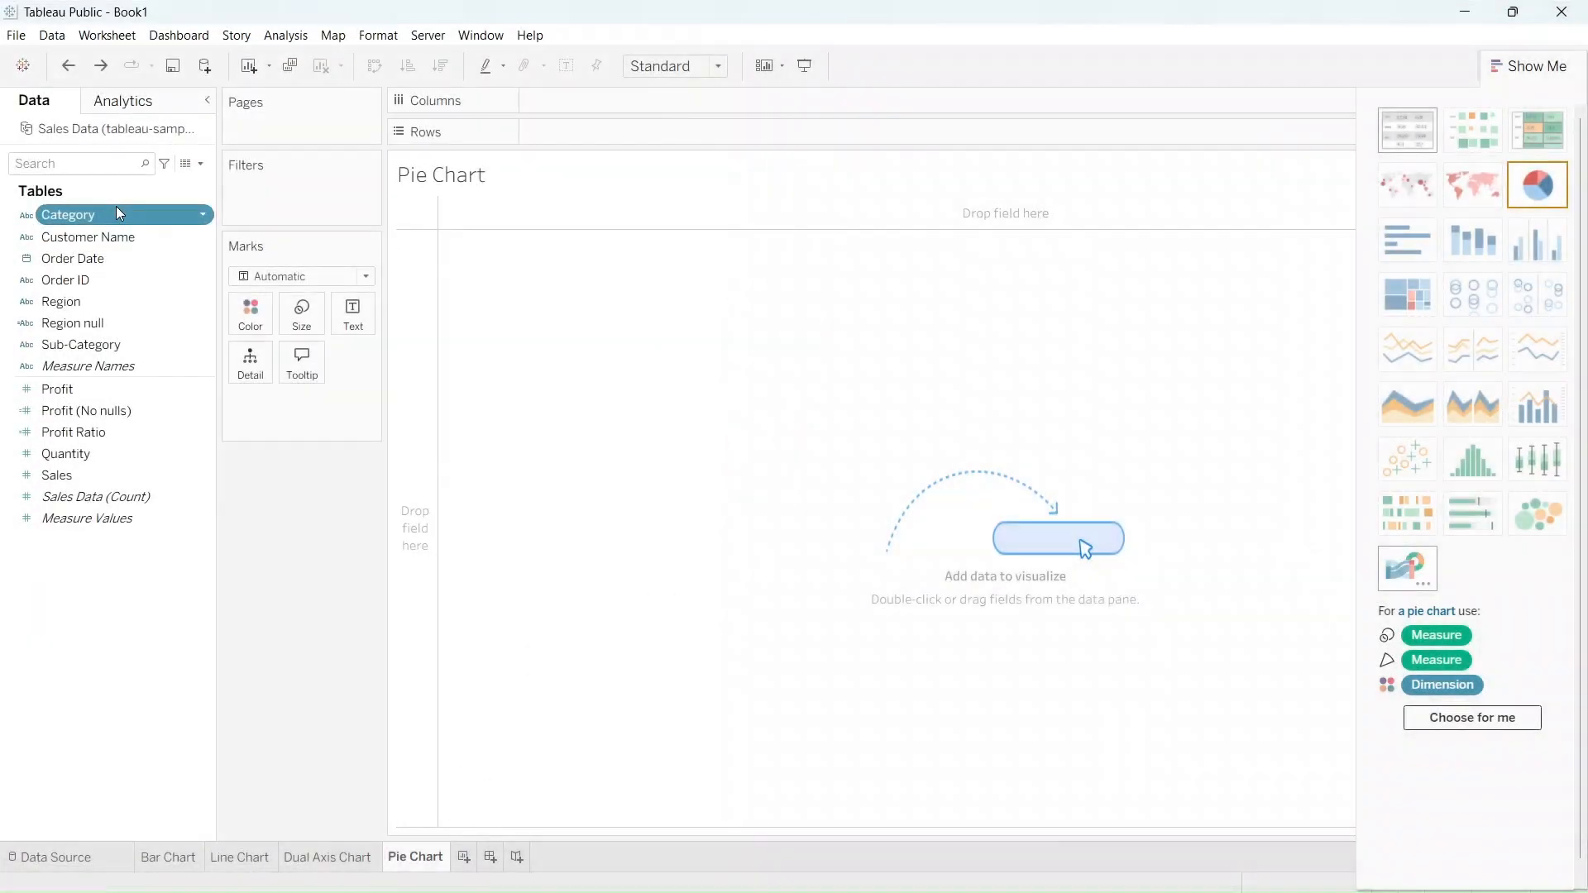
left_click_drag(116, 209, 250, 316)
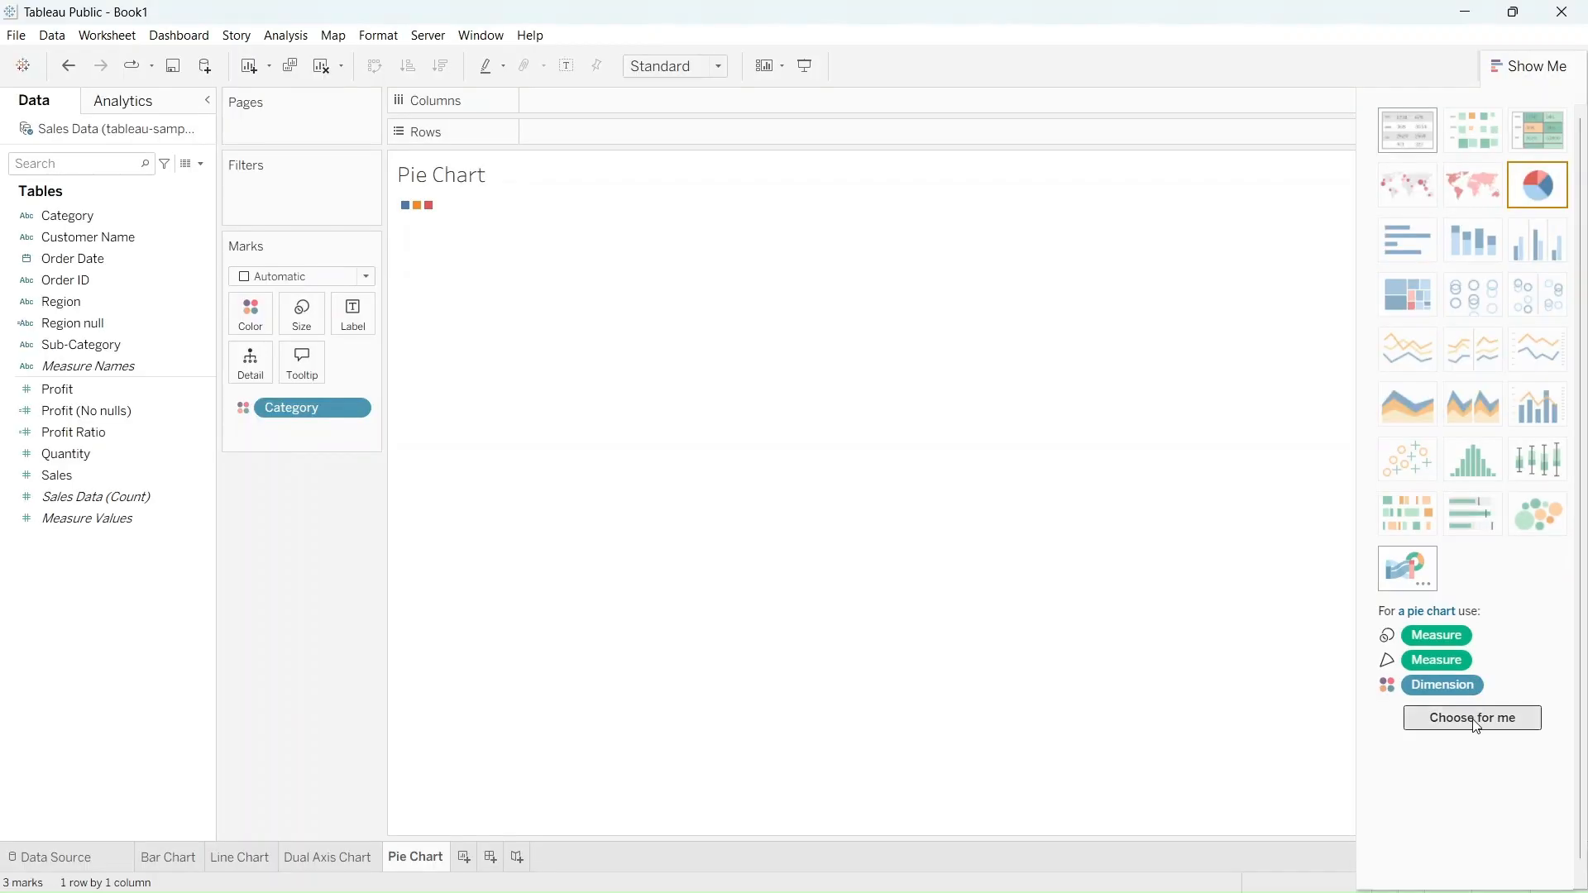
left_click(1477, 722)
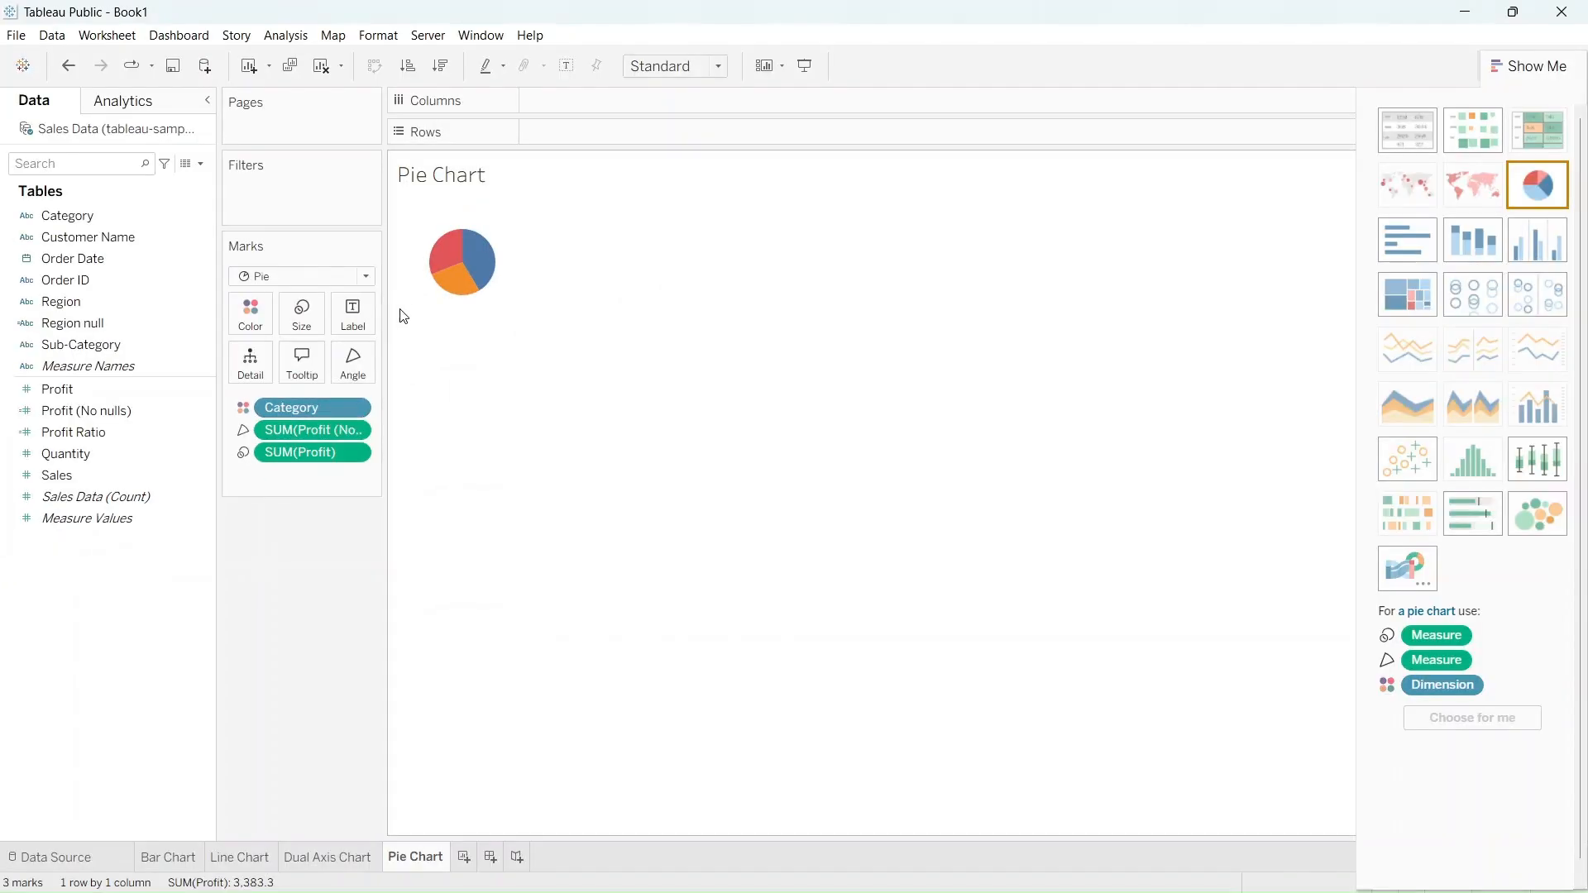
left_click(450, 263)
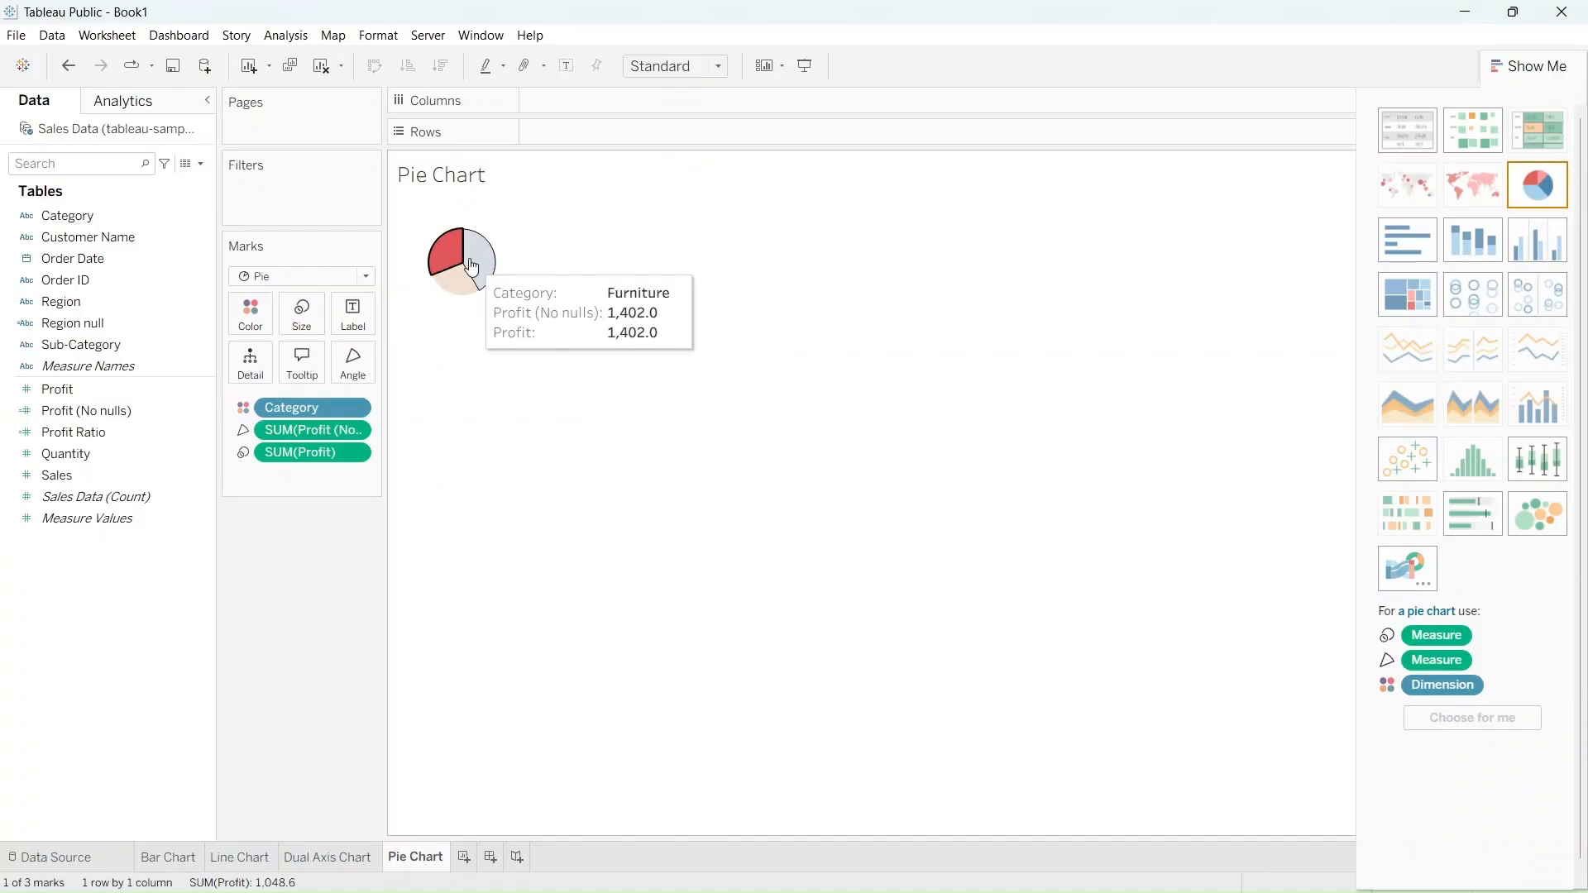
Inspect the Furniture slice and a neighbouring slice of the pie chart
left_click(472, 268)
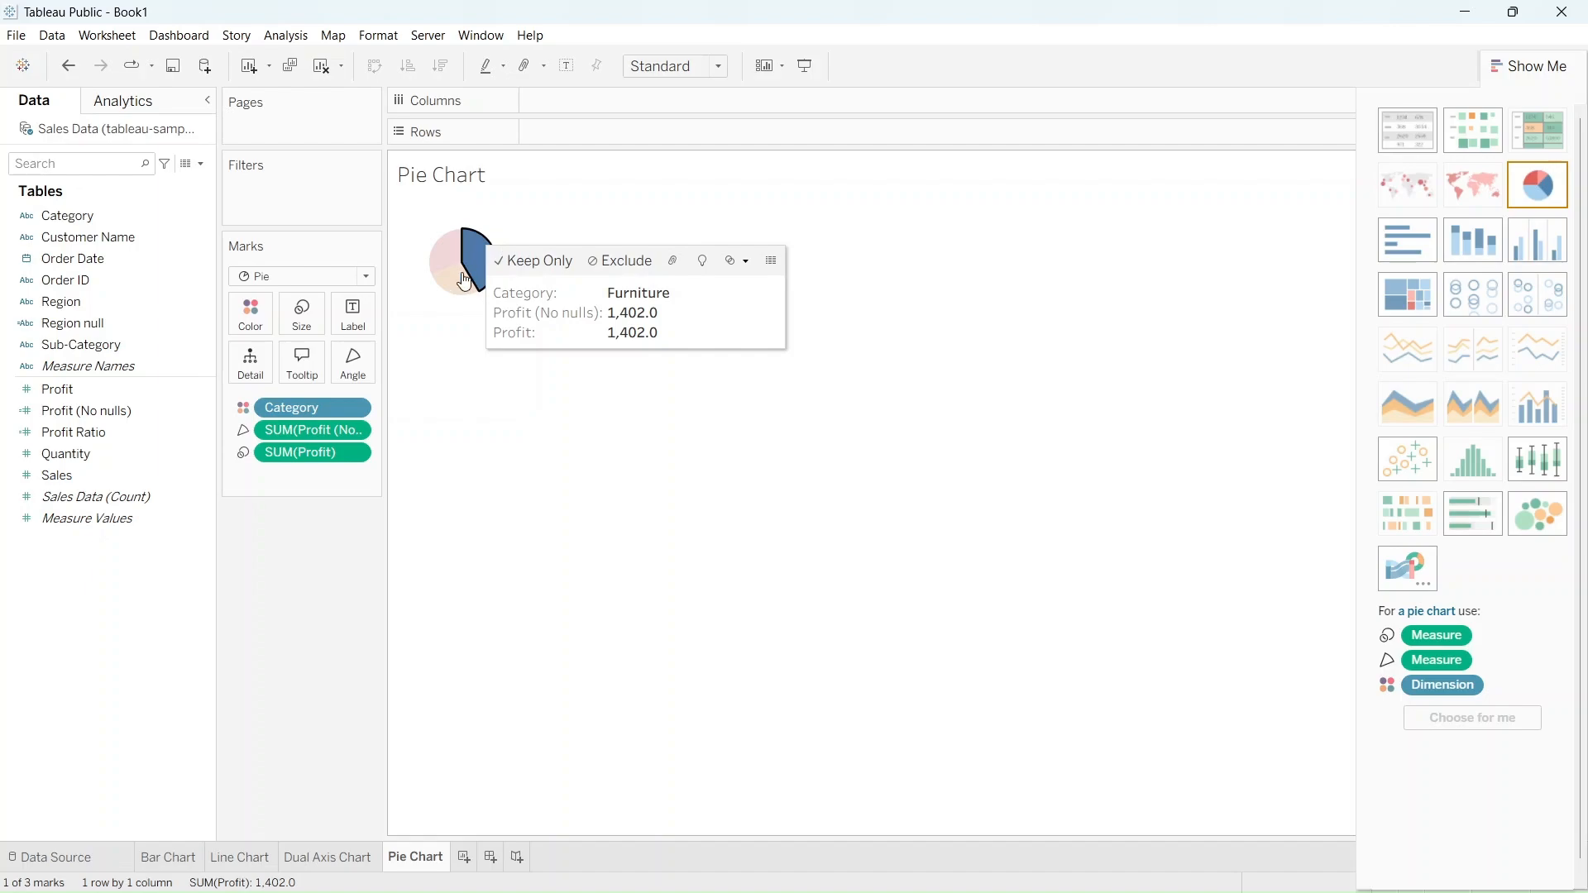
left_click(464, 289)
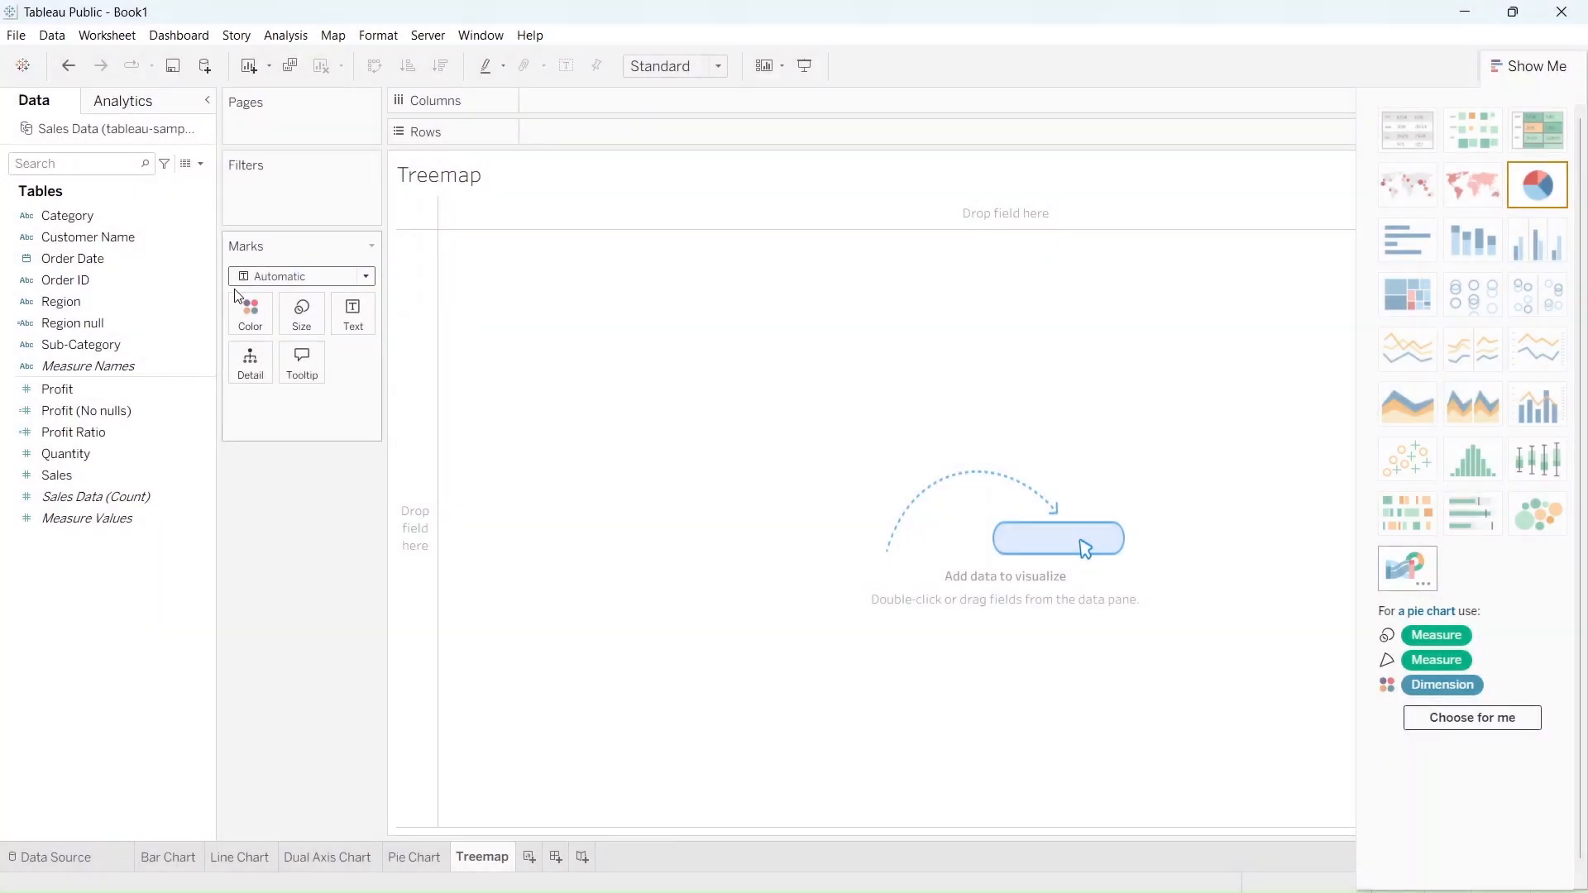
On the Treemap sheet, list Category and Sub-Category as nested rows
left_click(121, 342)
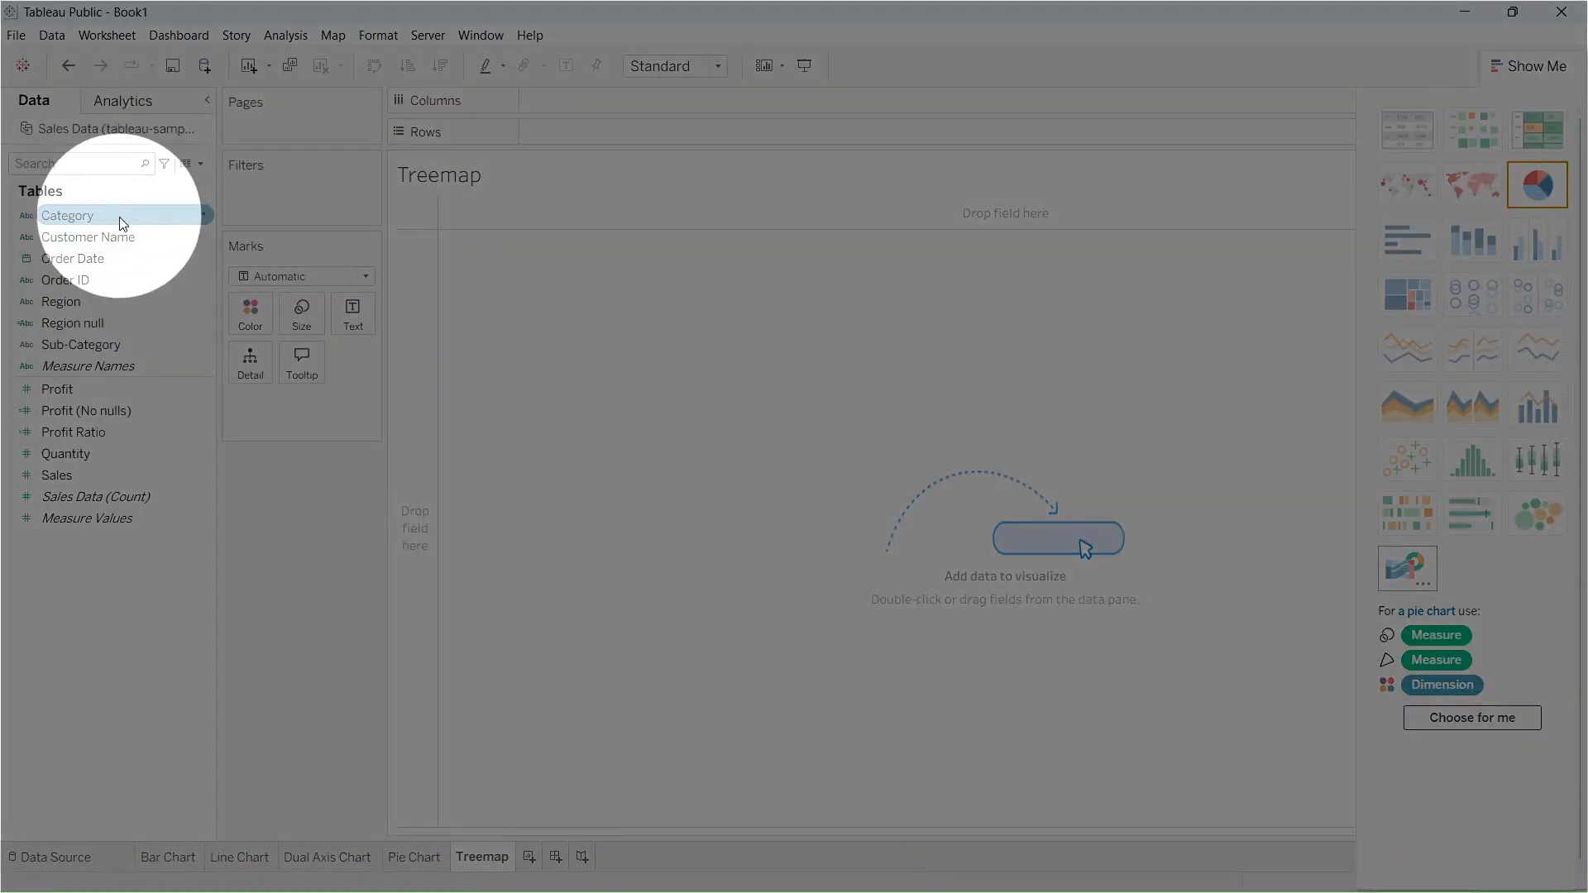
left_click_drag(119, 216, 598, 146)
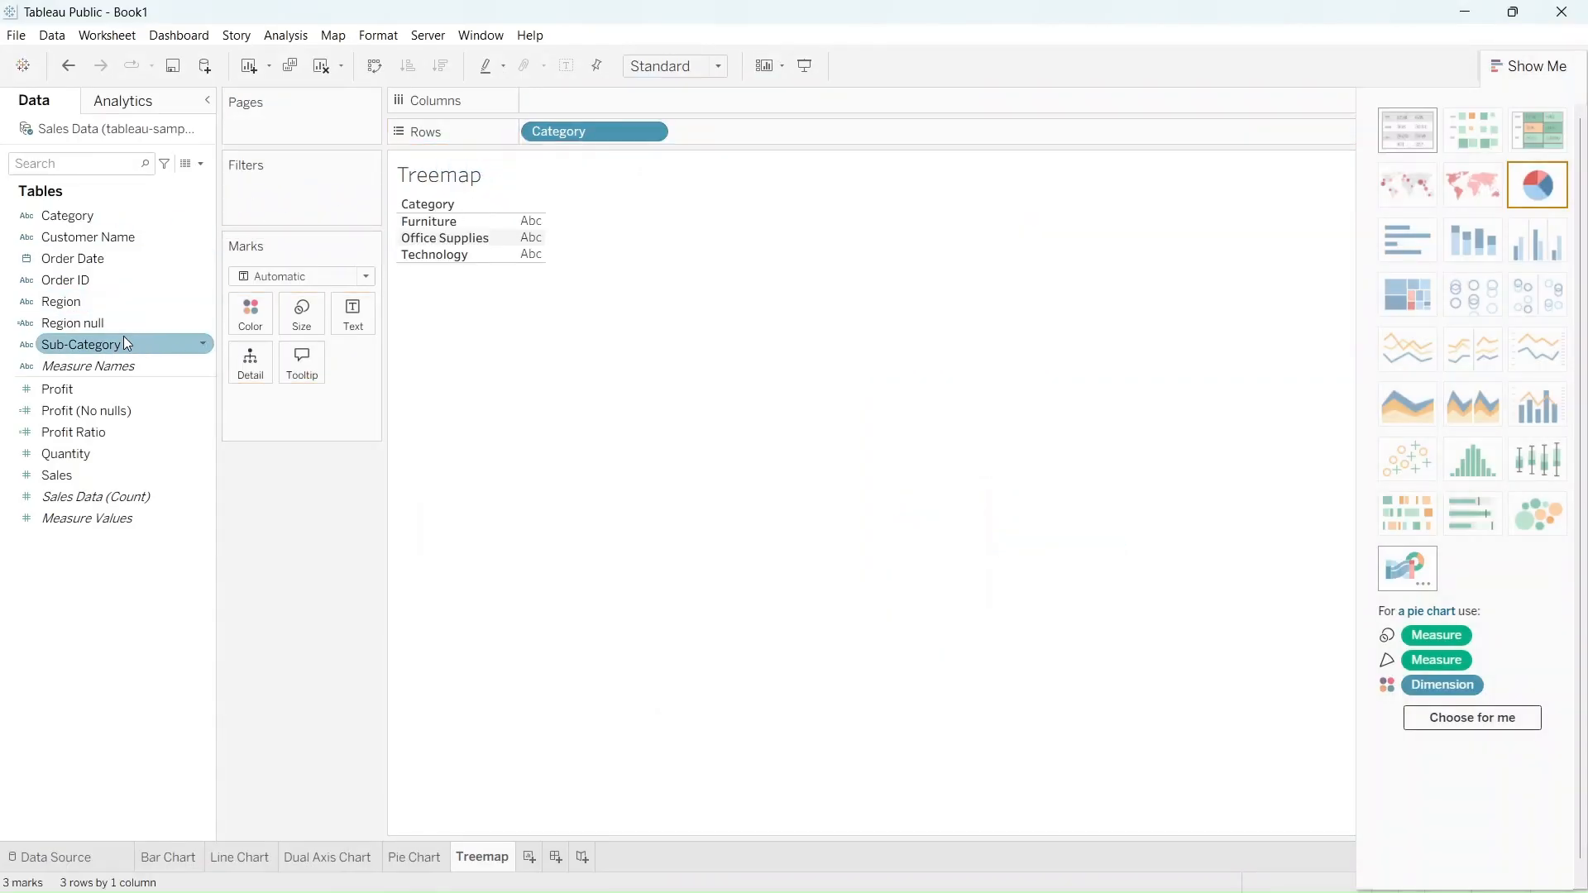
left_click_drag(126, 346, 769, 140)
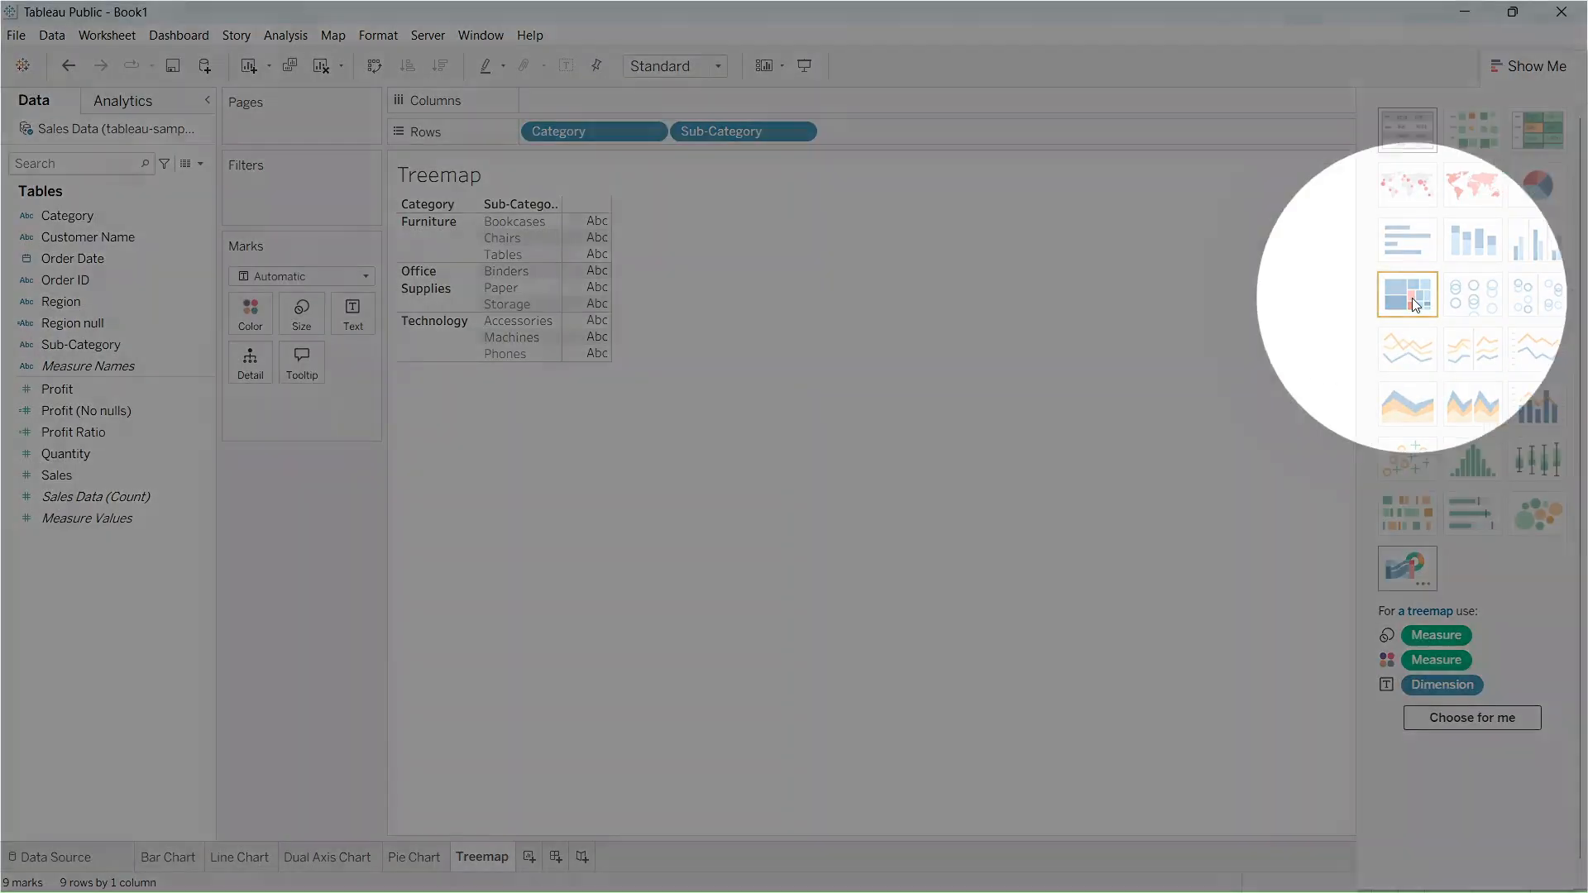
Size the marks by Sales, color them by Profit, and turn the table into a treemap
left_click(177, 453)
left_click(156, 471)
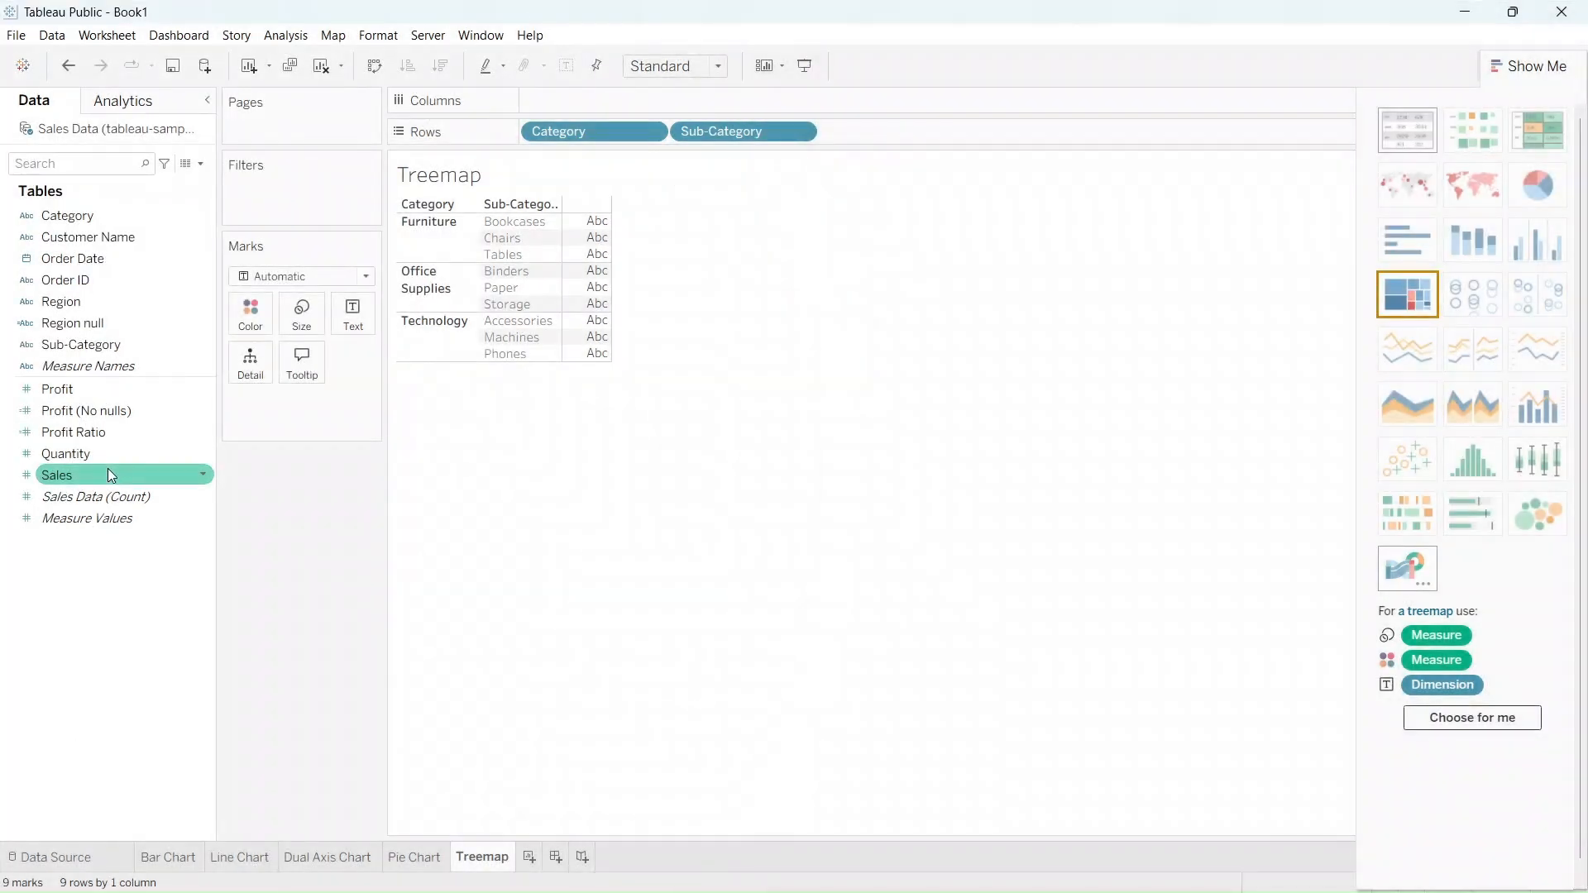
left_click_drag(107, 468, 296, 317)
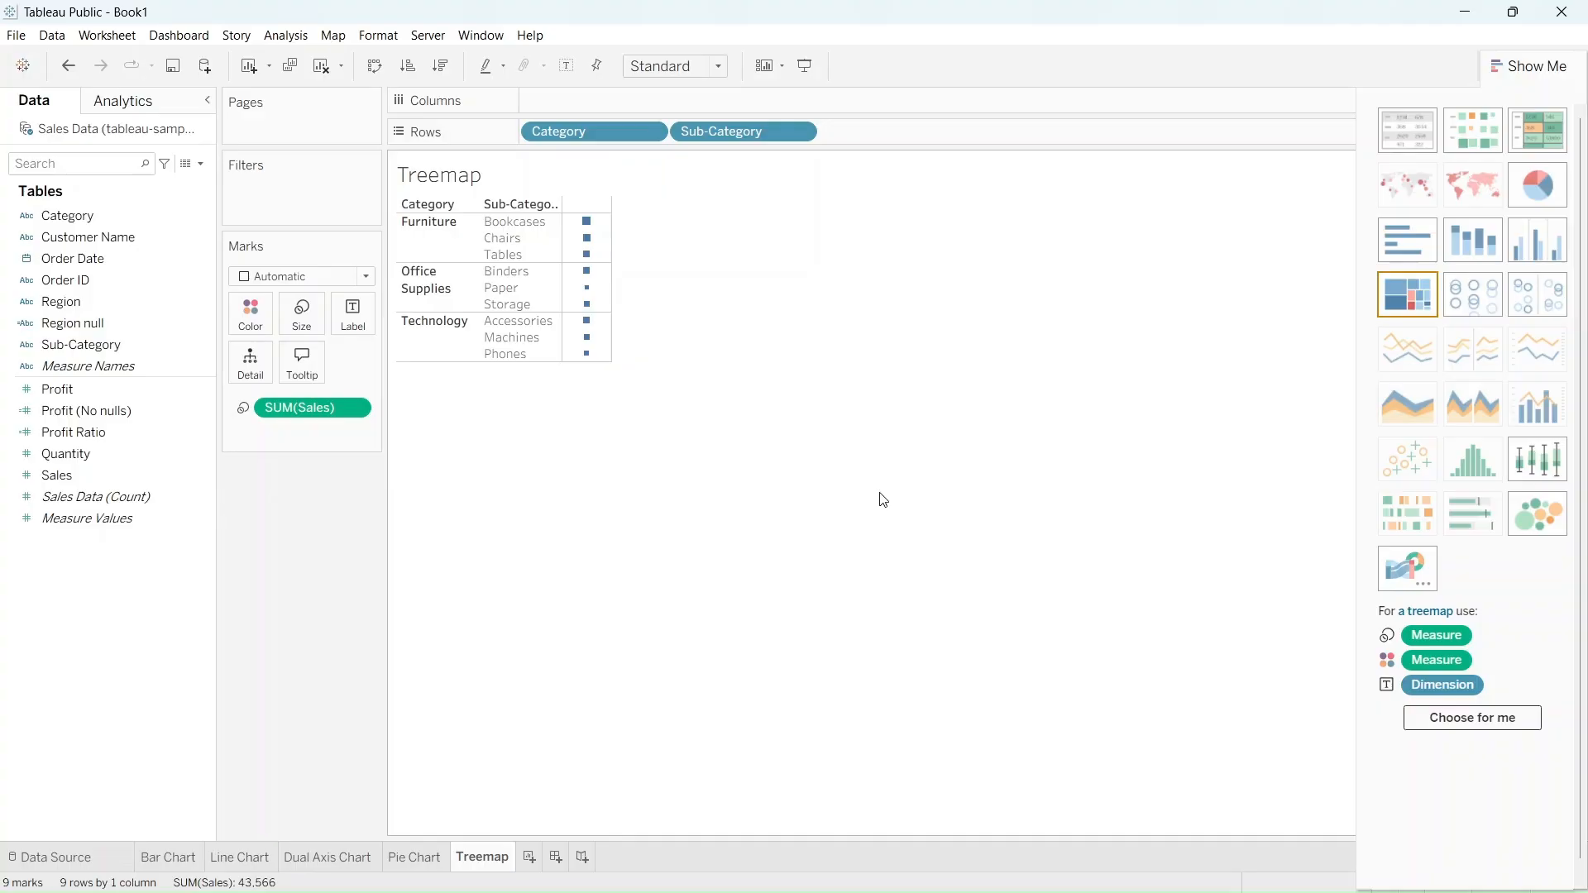
left_click(93, 389)
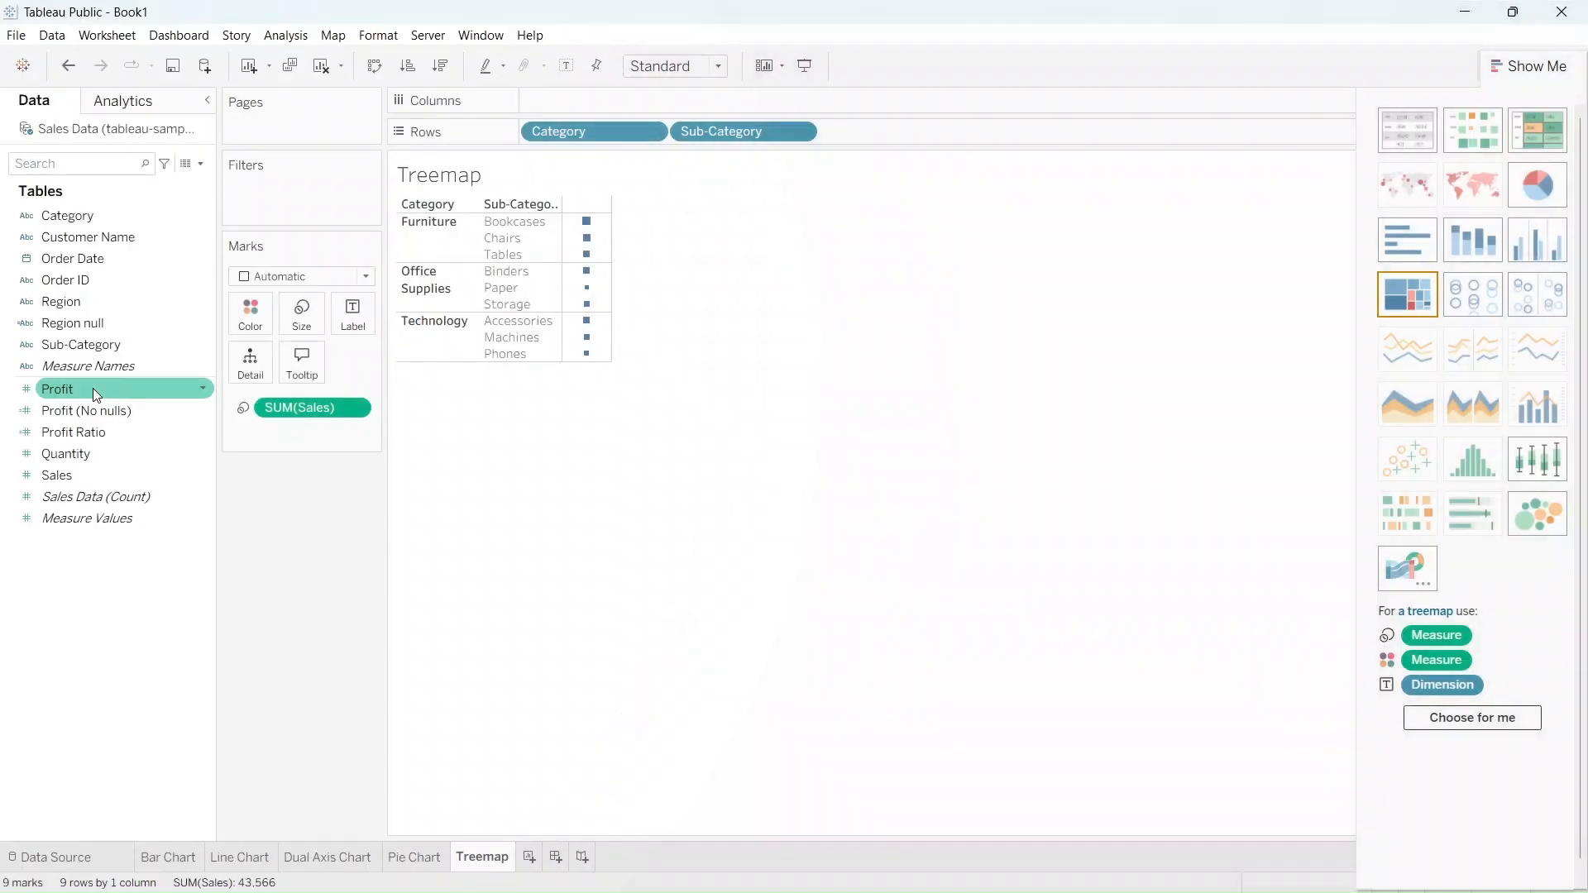
mouse_move(93, 389)
left_mouse_down()
mouse_move(149, 384)
mouse_move(250, 321)
left_mouse_up()
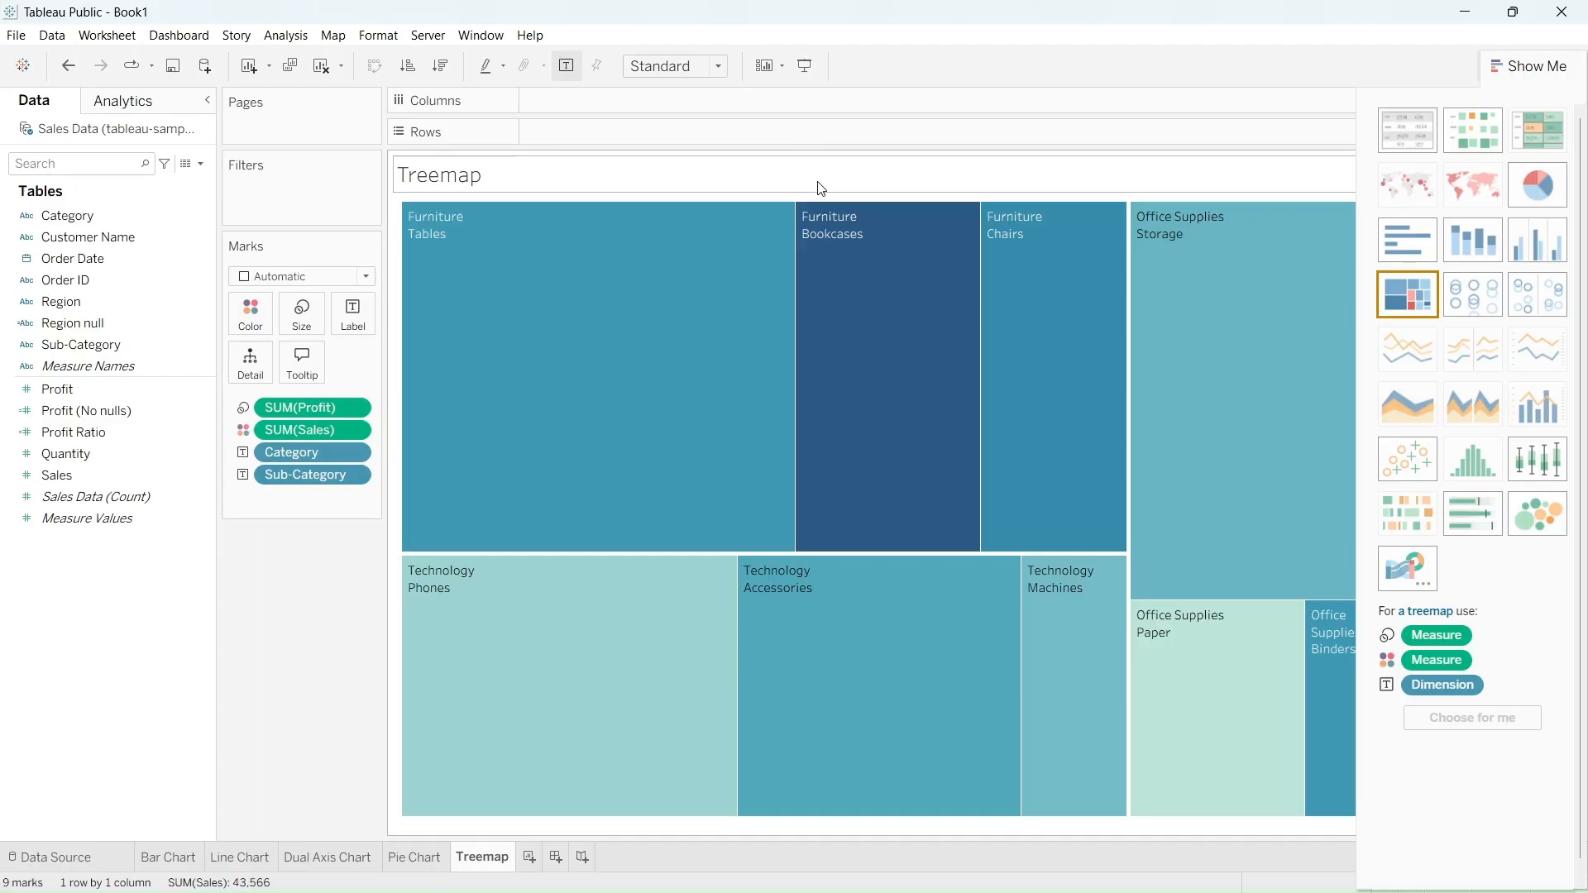
mouse_move(727, 290)
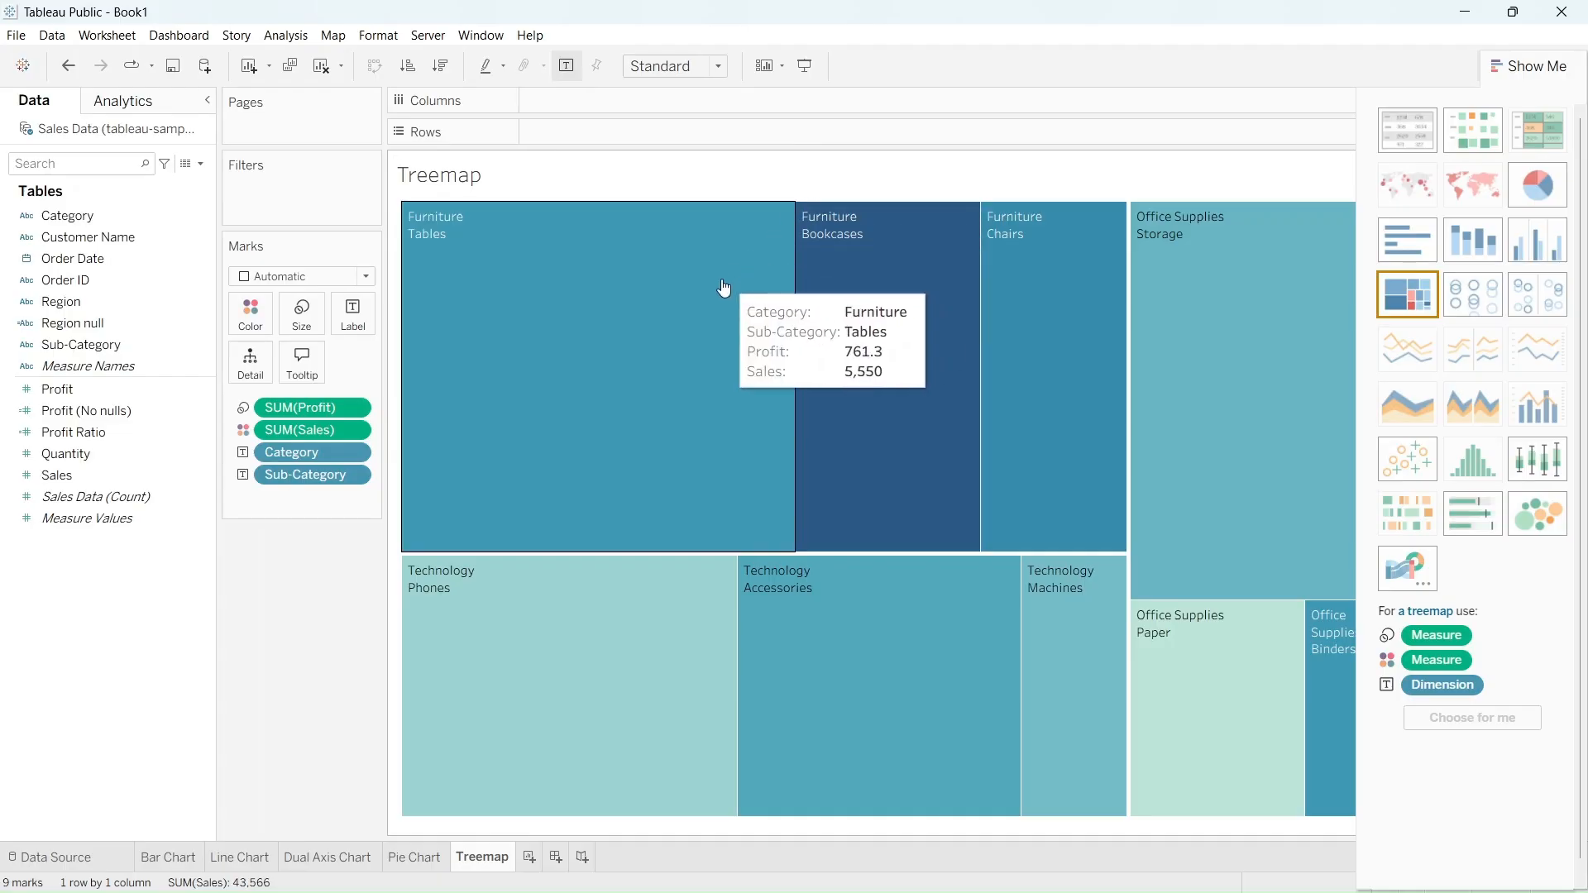
mouse_move(843, 302)
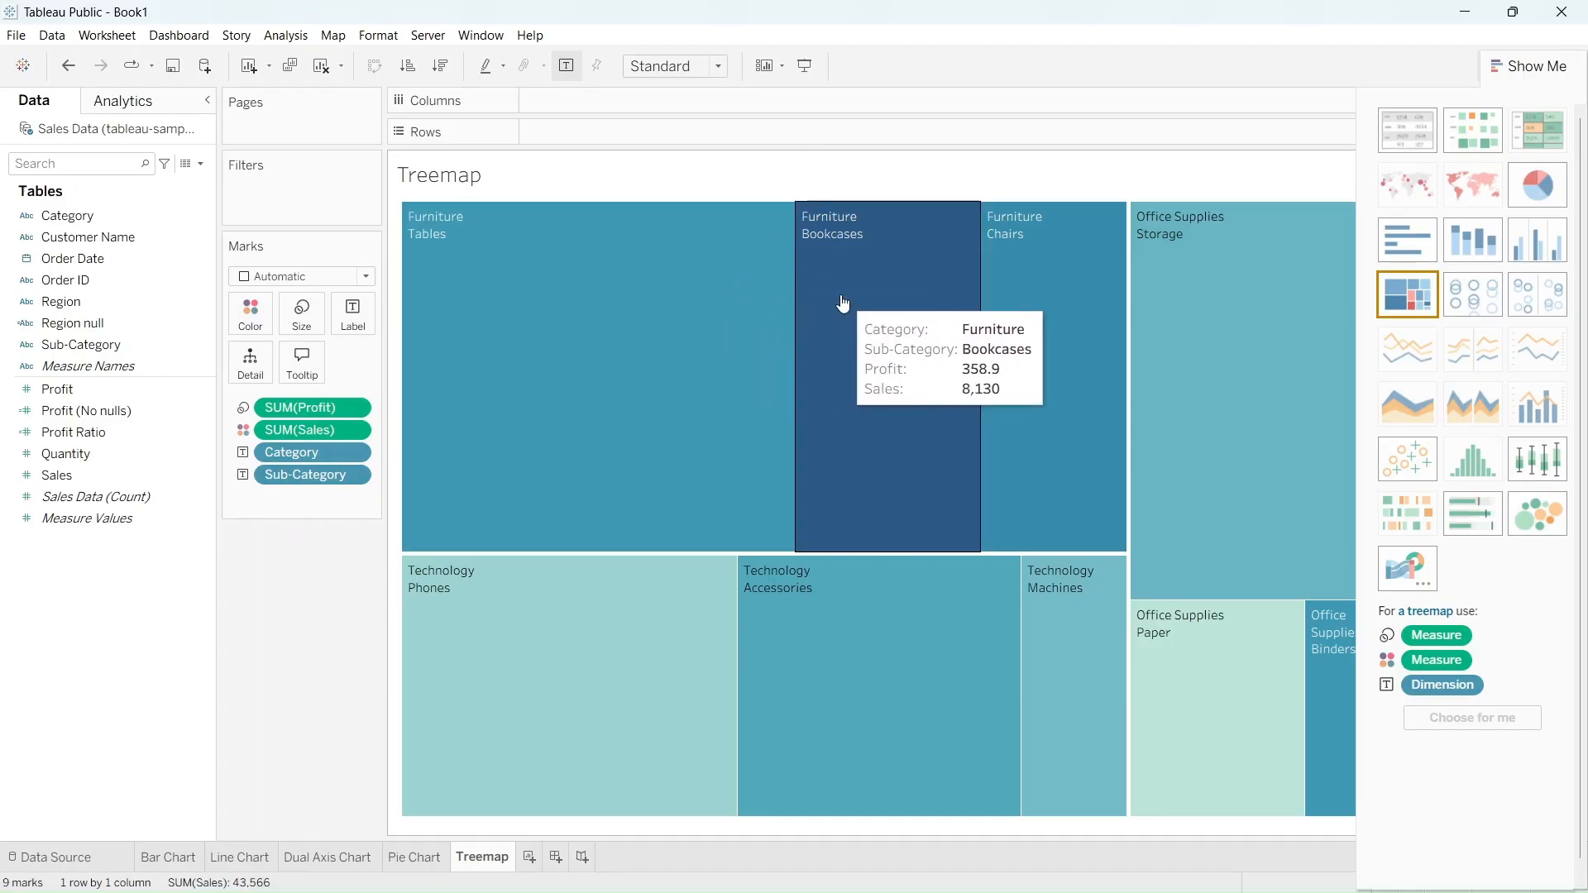
mouse_move(1011, 319)
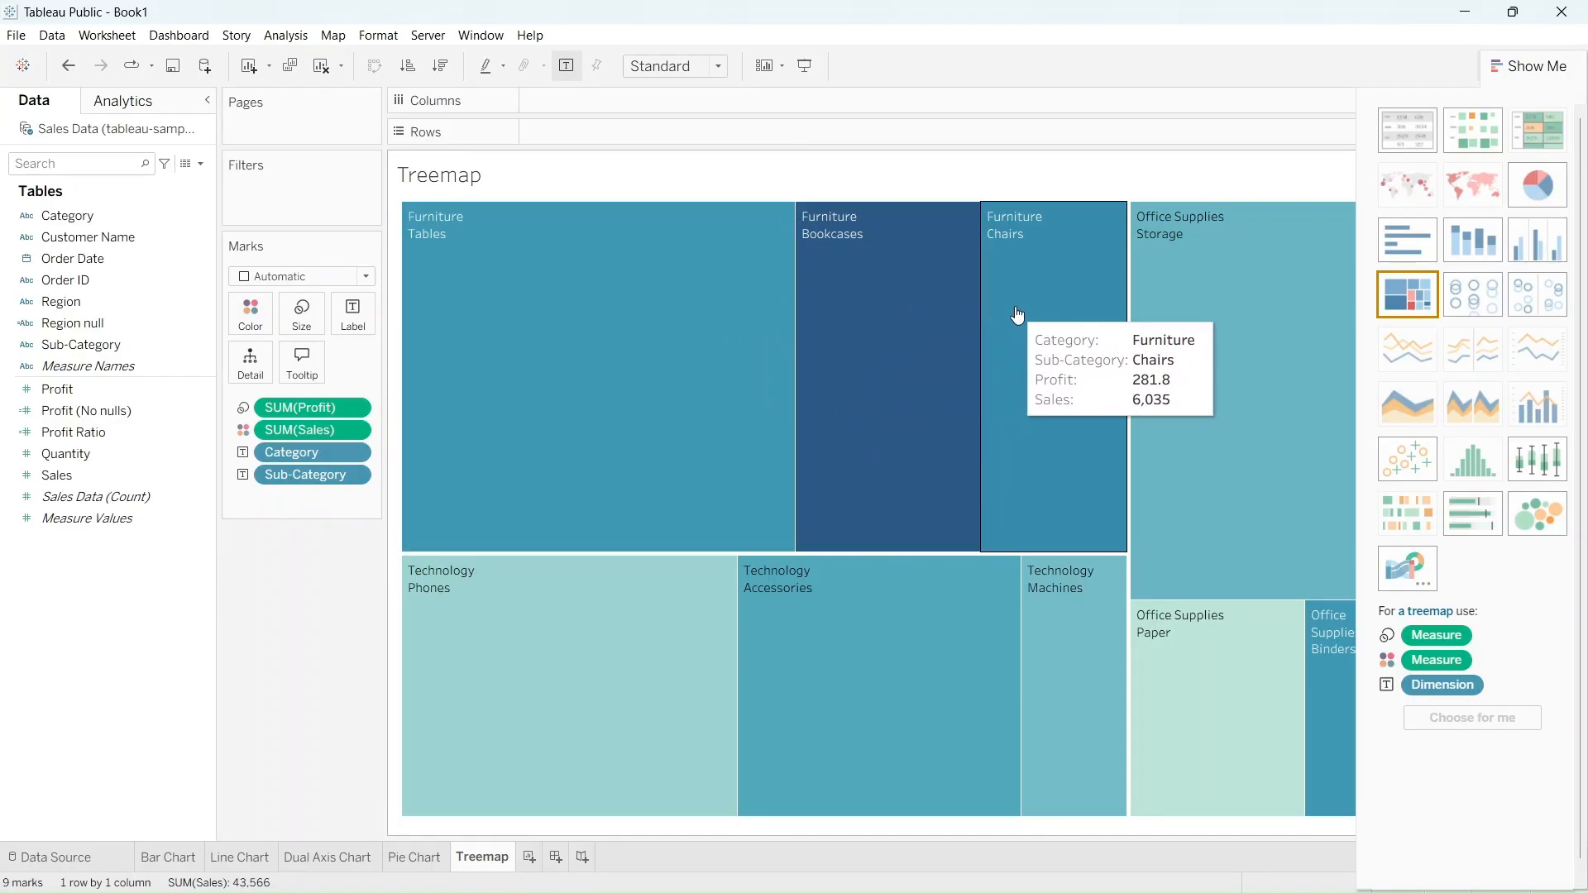
mouse_move(1168, 332)
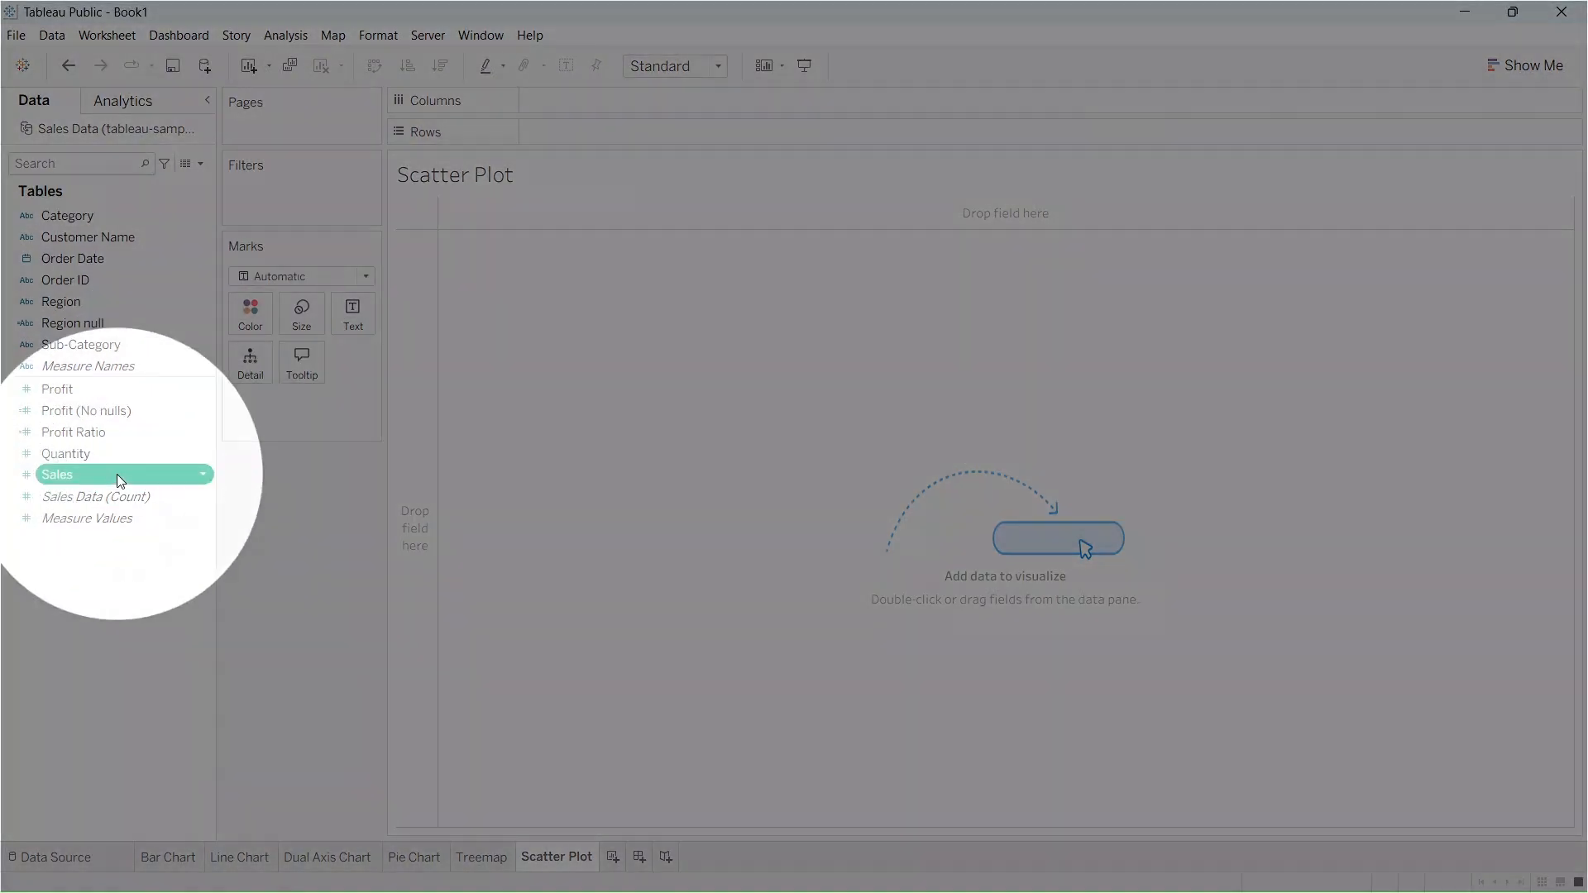
On the Scatter Plot sheet, plot Sales on columns against Profit on rows, with Sub-Category on both color and detail
left_click_drag(120, 481, 623, 100)
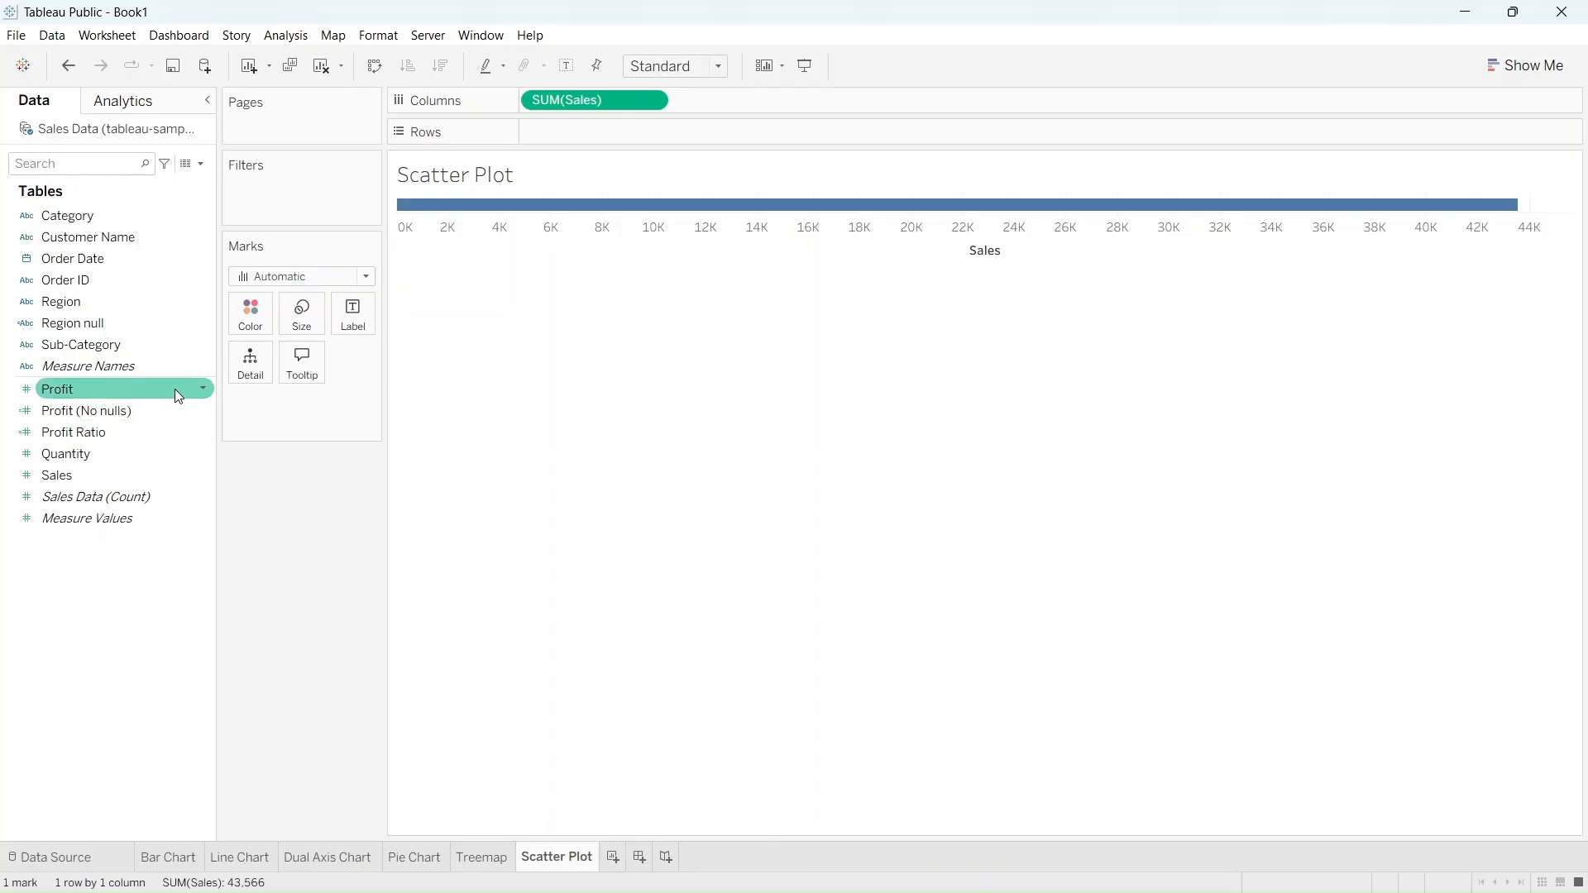
left_click_drag(176, 388, 628, 127)
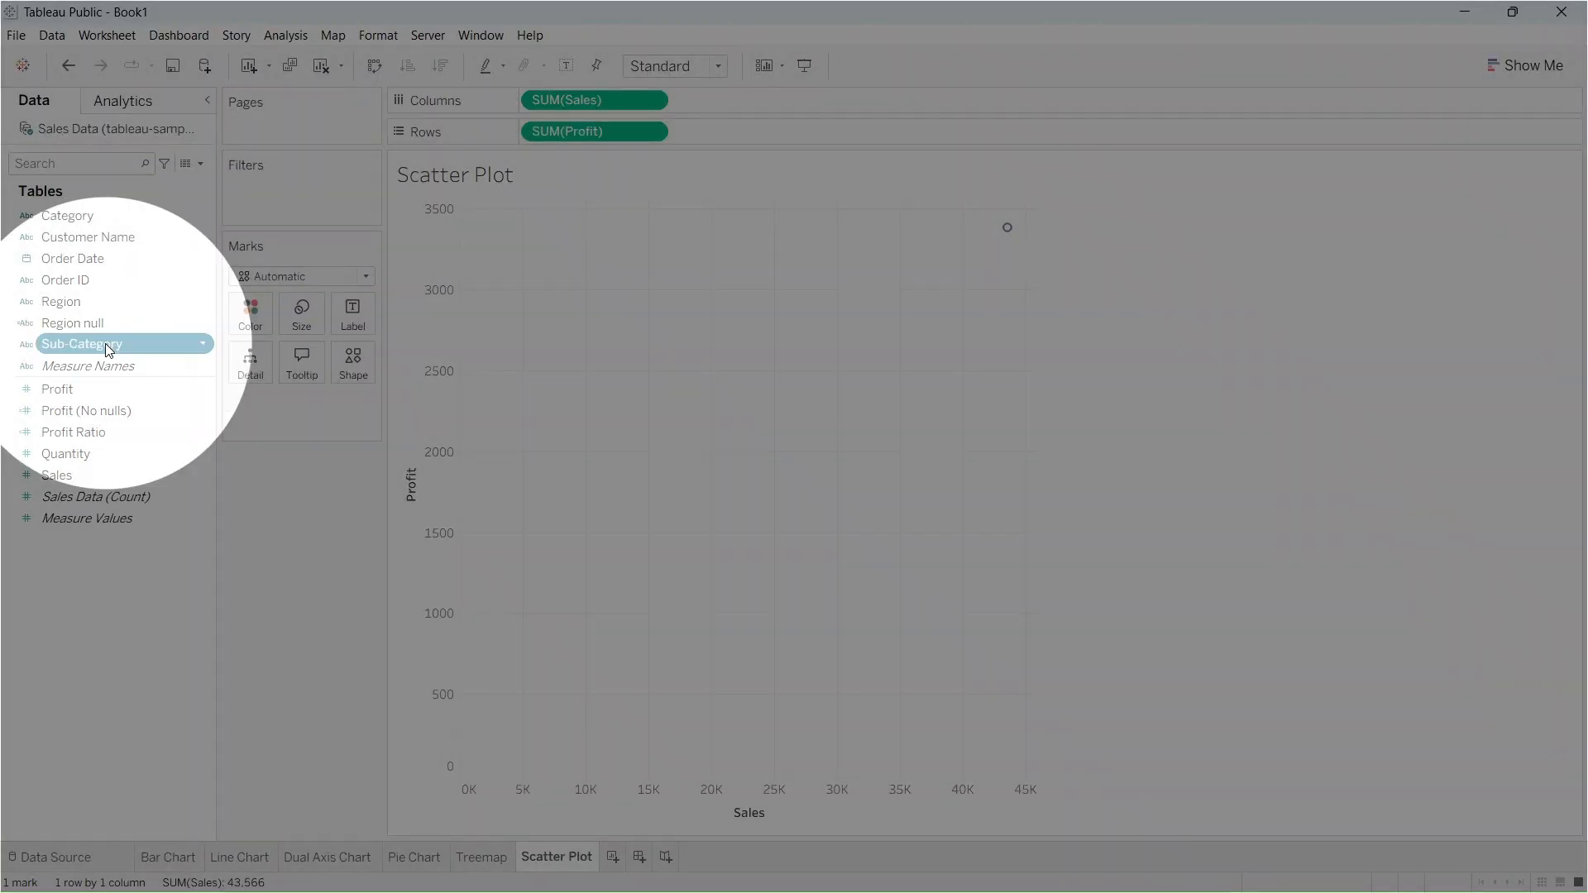
left_click_drag(105, 347, 258, 320)
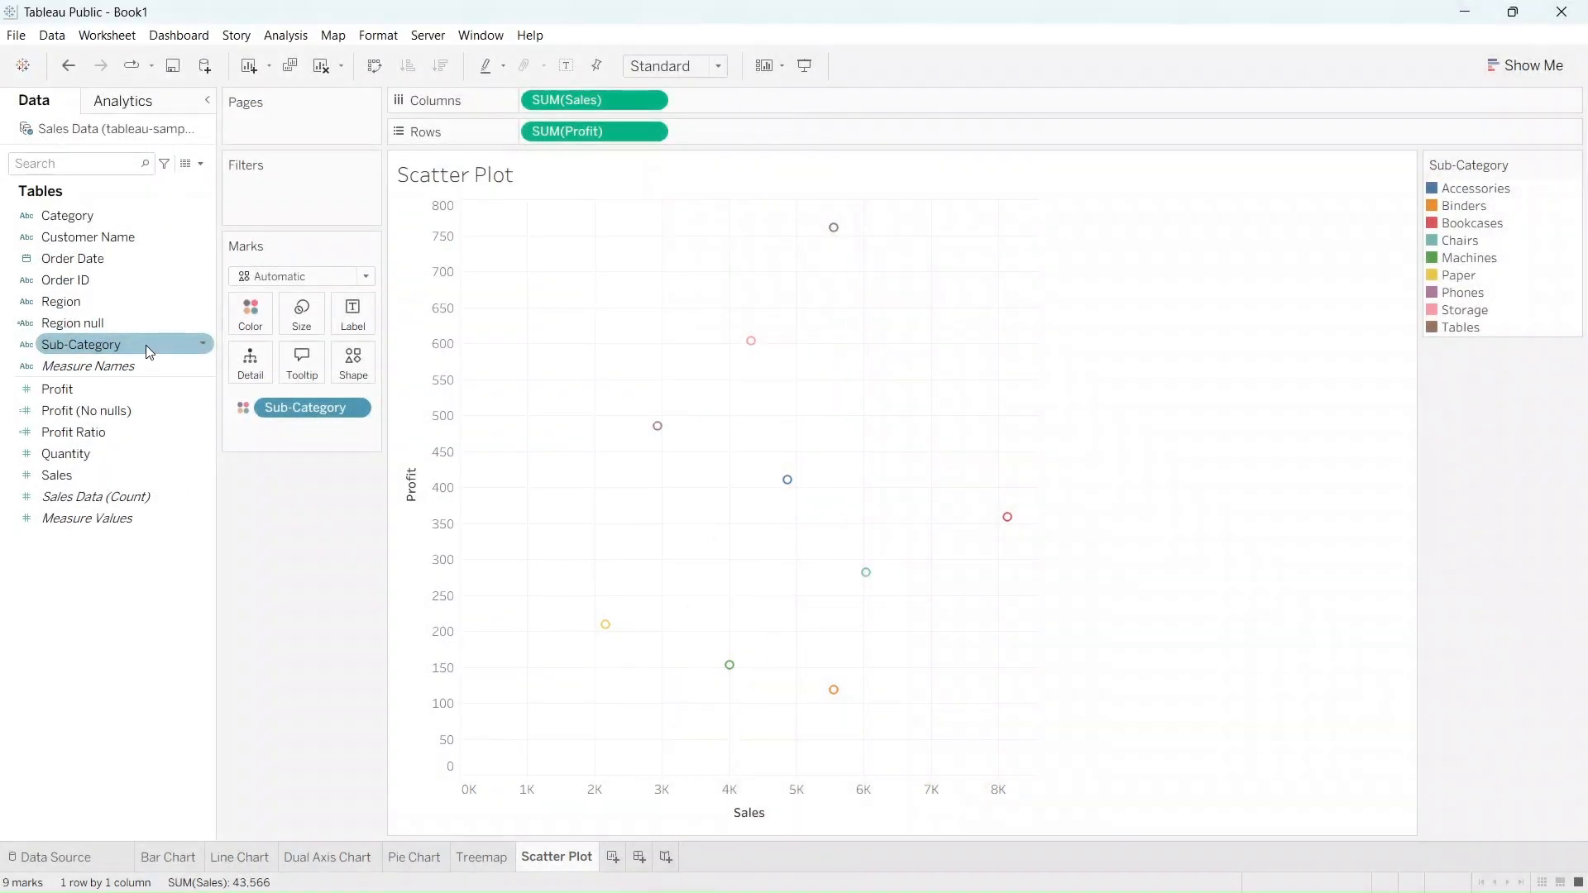
left_click_drag(146, 345, 261, 356)
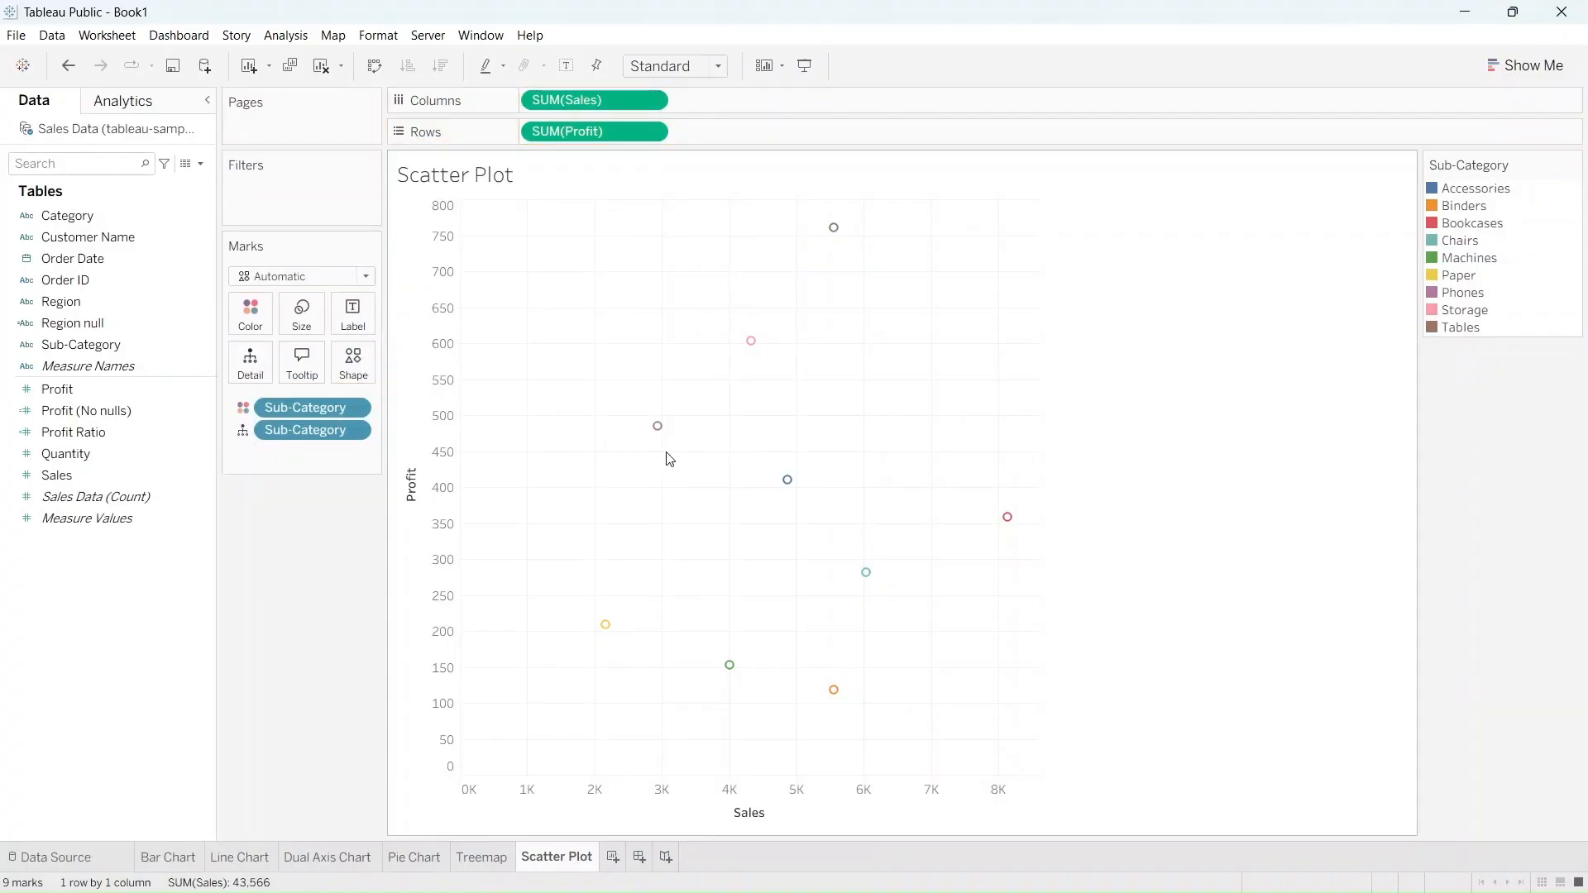
mouse_move(751, 342)
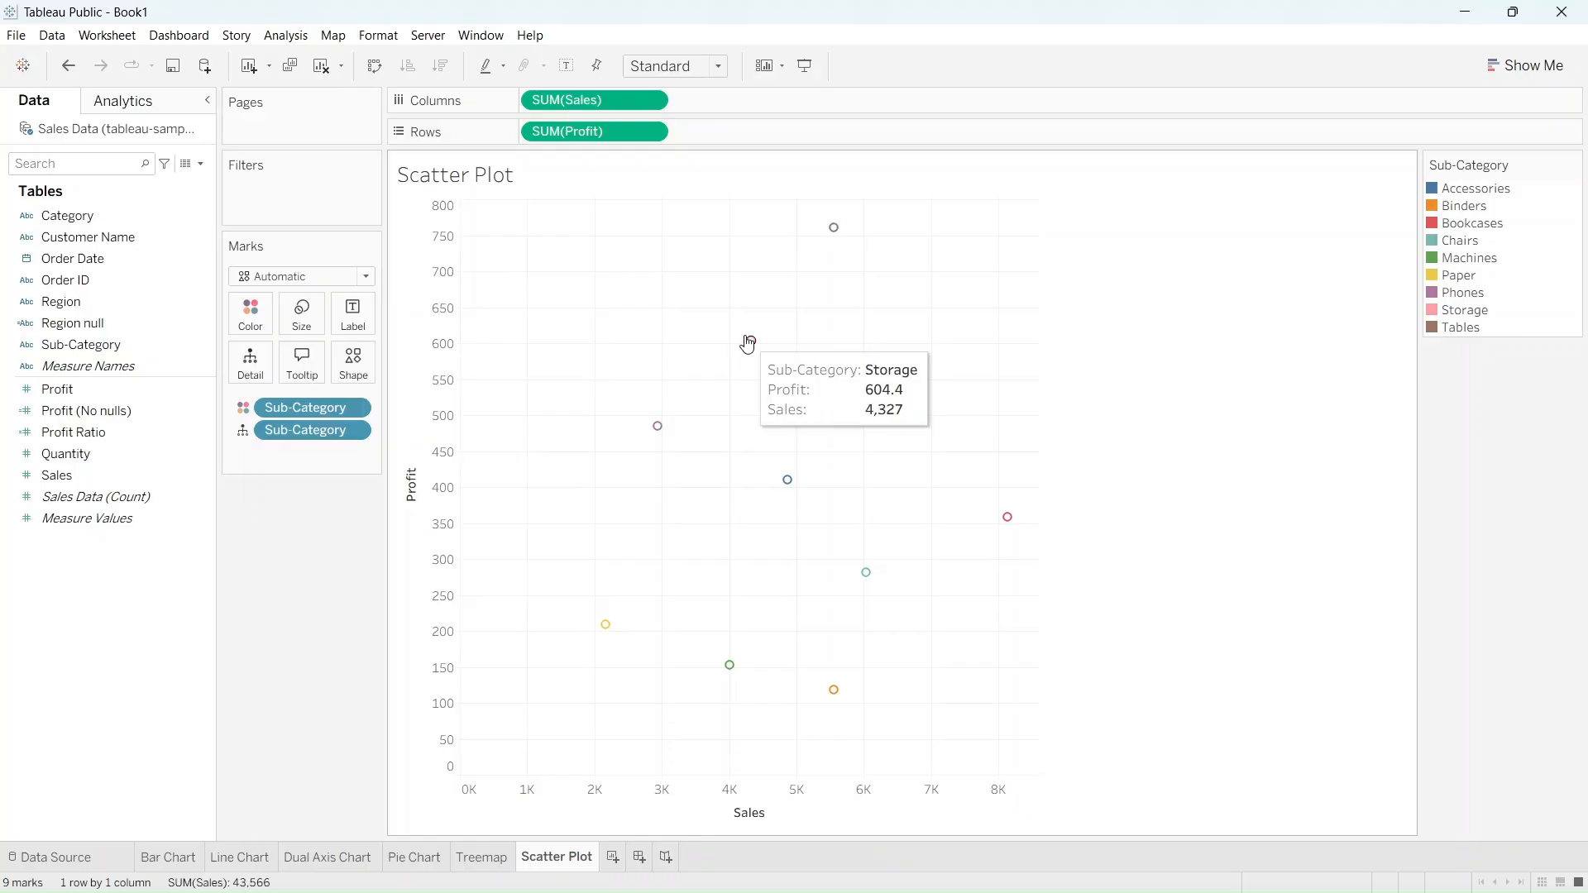
mouse_move(835, 234)
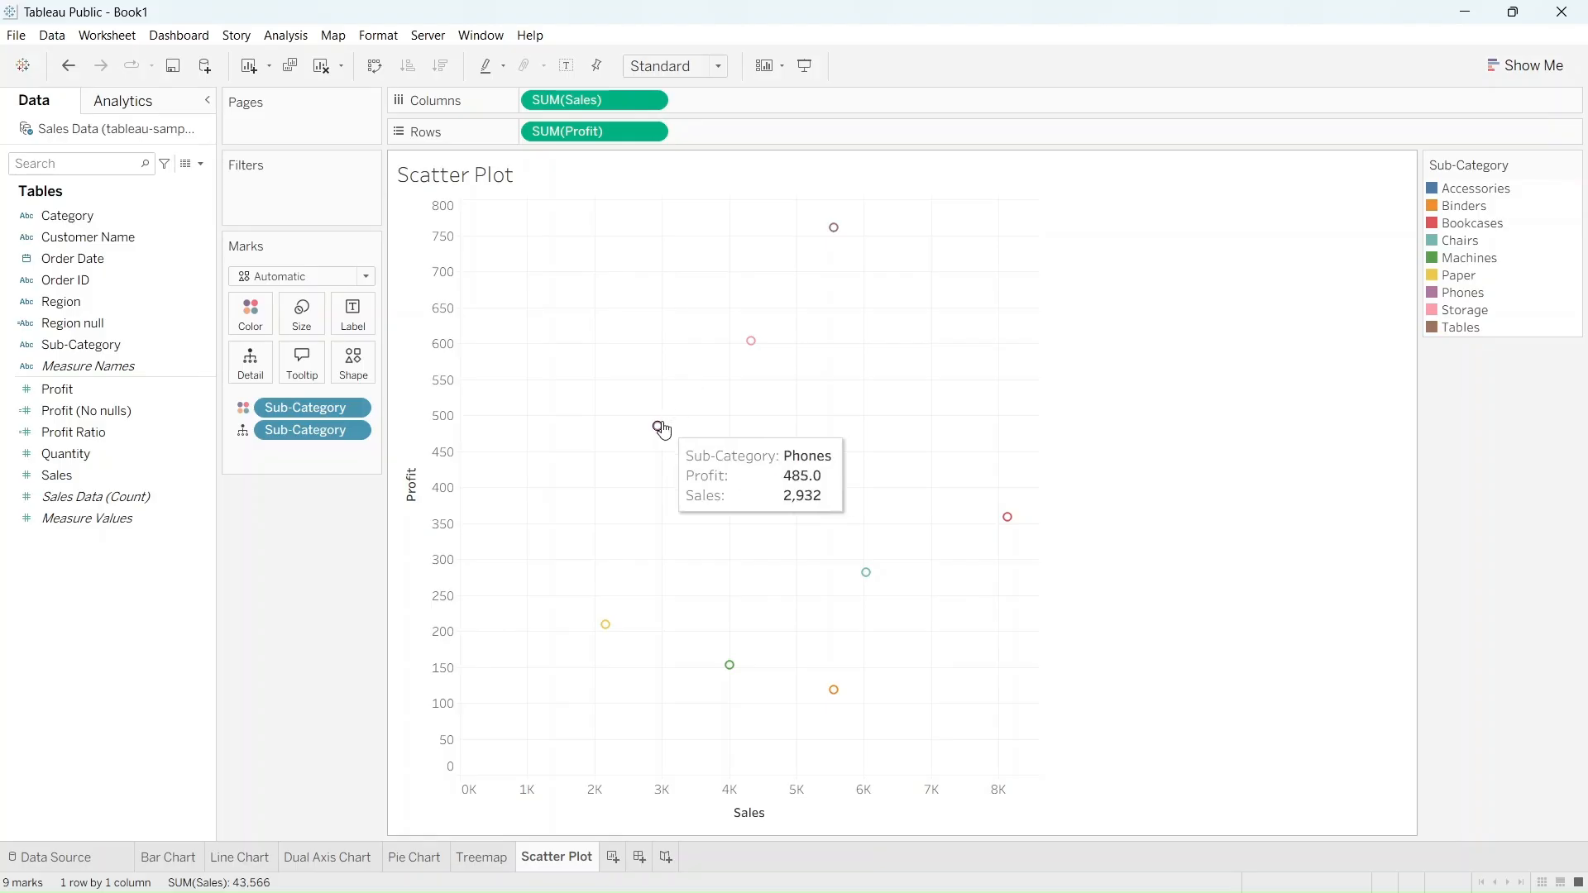
mouse_move(793, 488)
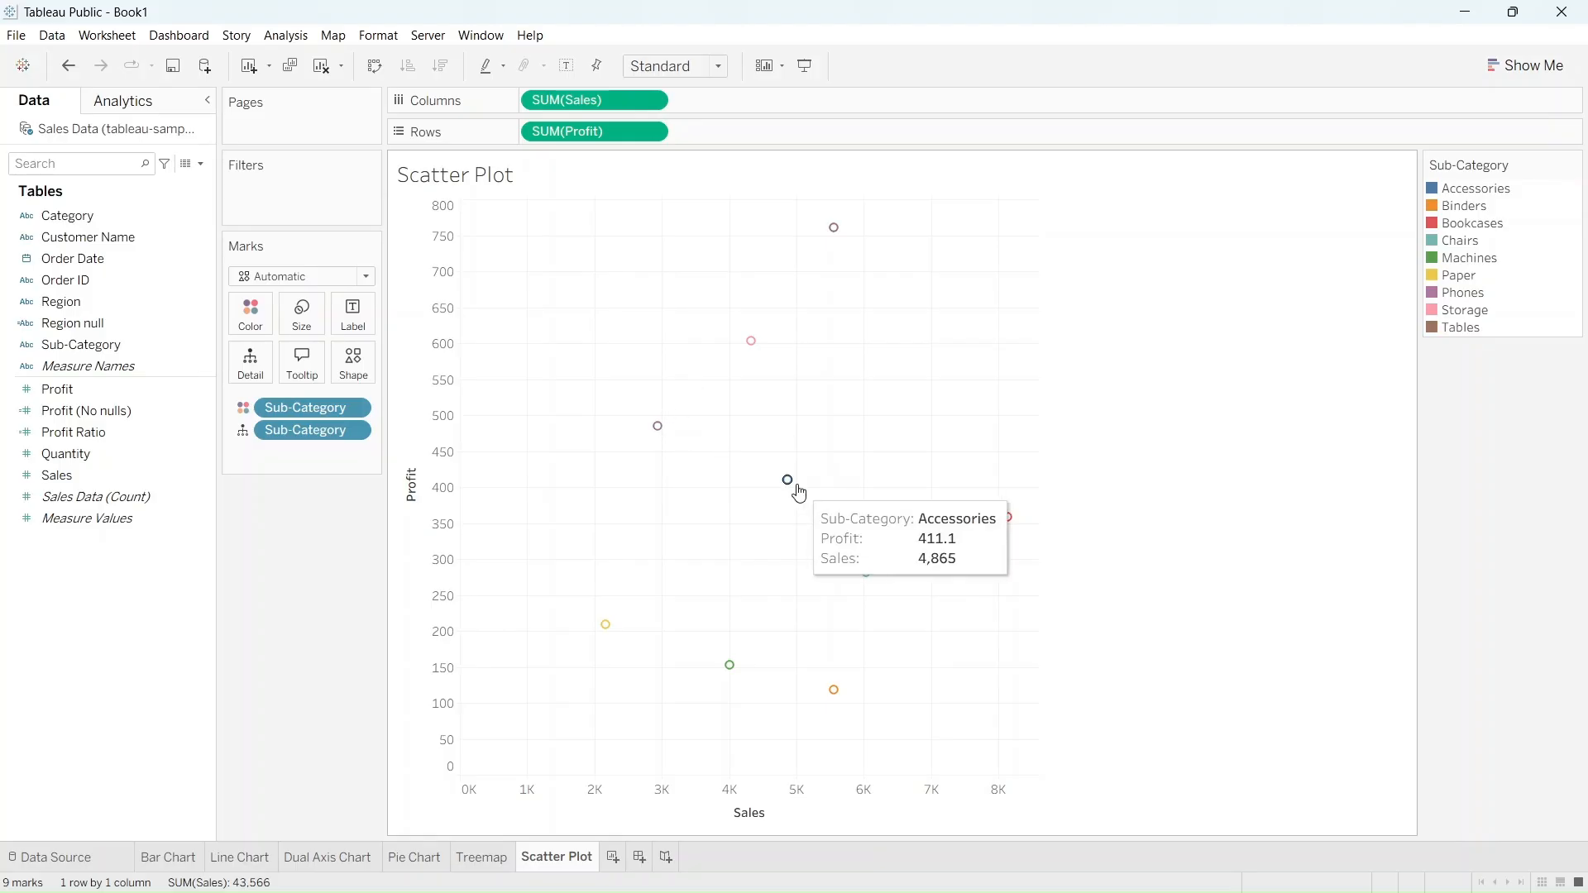
mouse_move(1009, 521)
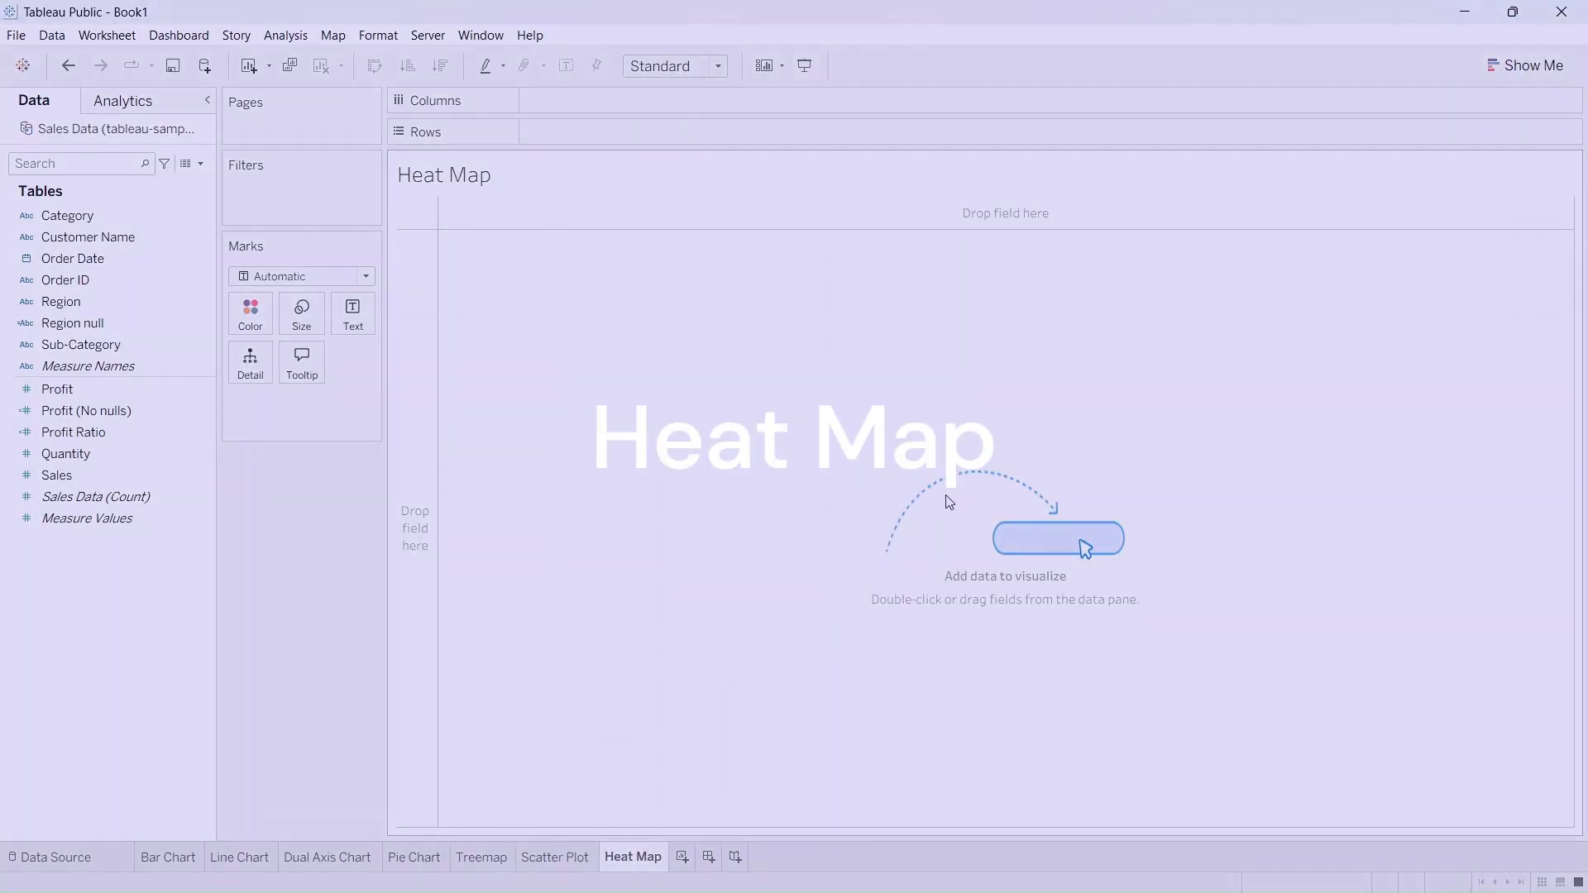
On the Heat Map sheet, set Region as rows and Category as columns, with a filter on Region
left_click(61, 302)
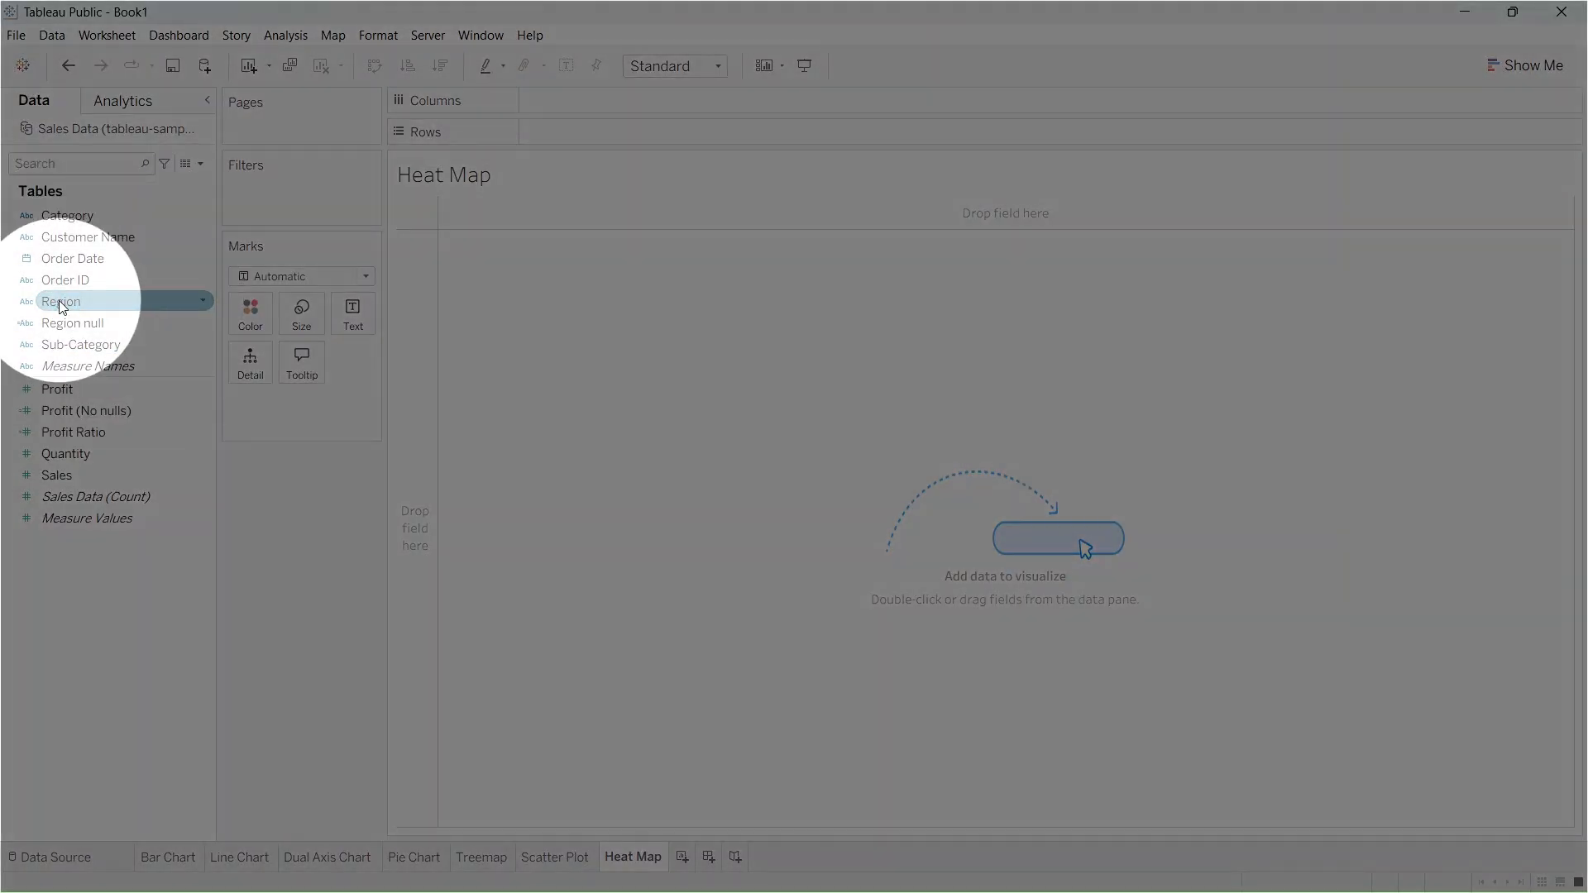
mouse_move(60, 304)
left_mouse_down()
mouse_move(284, 266)
mouse_move(556, 131)
left_mouse_up()
left_click_drag(556, 131, 559, 134)
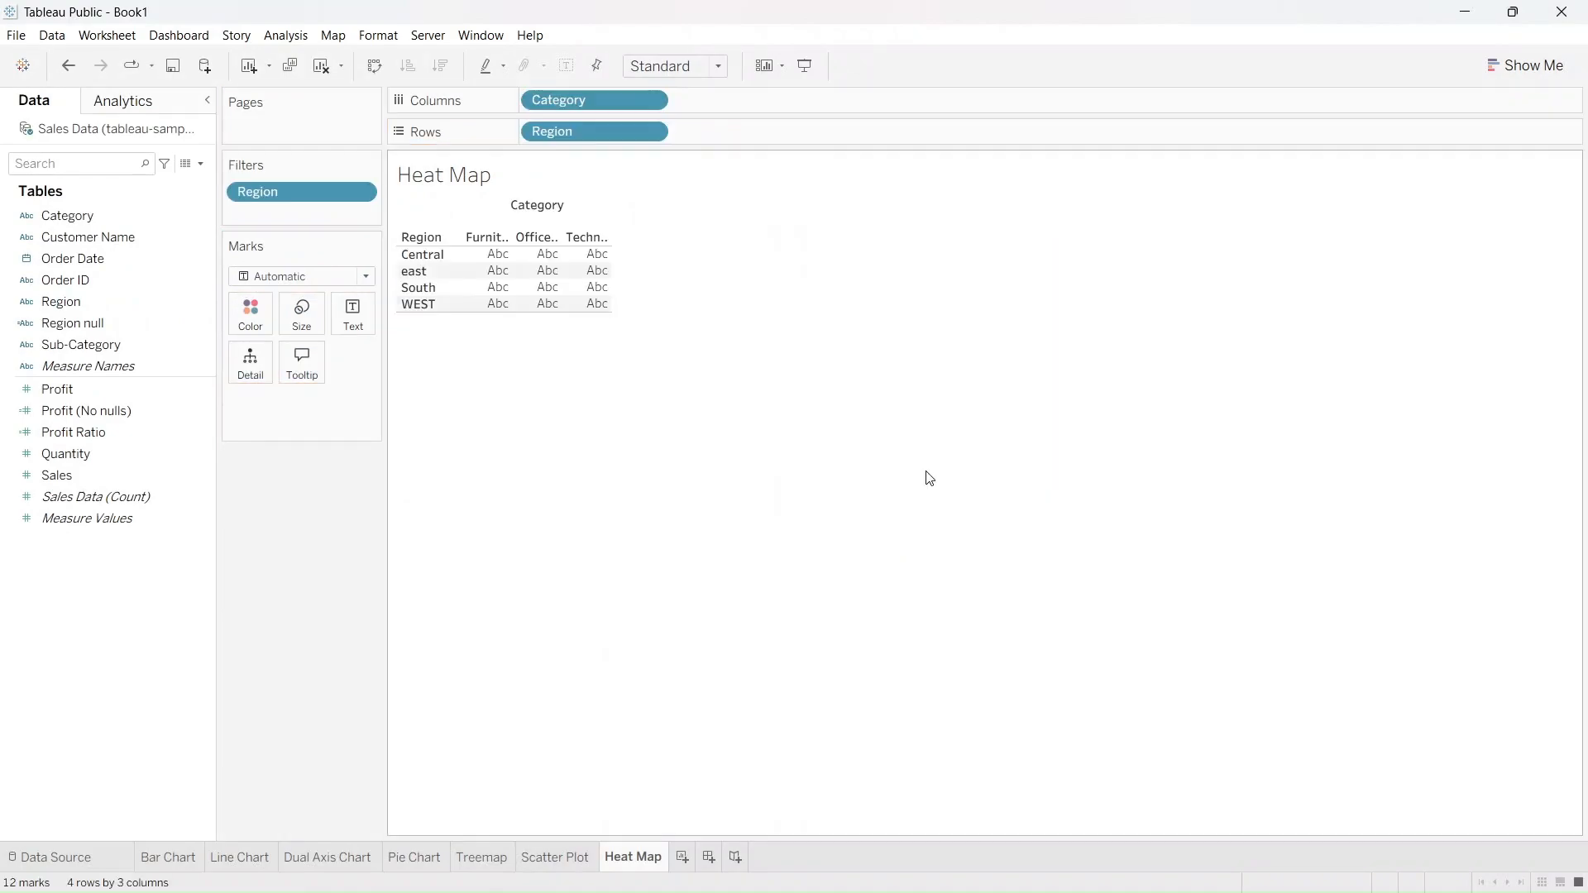
Color and label the Region and Category cells by Sales, and convert the view to a highlight table
left_click(154, 473)
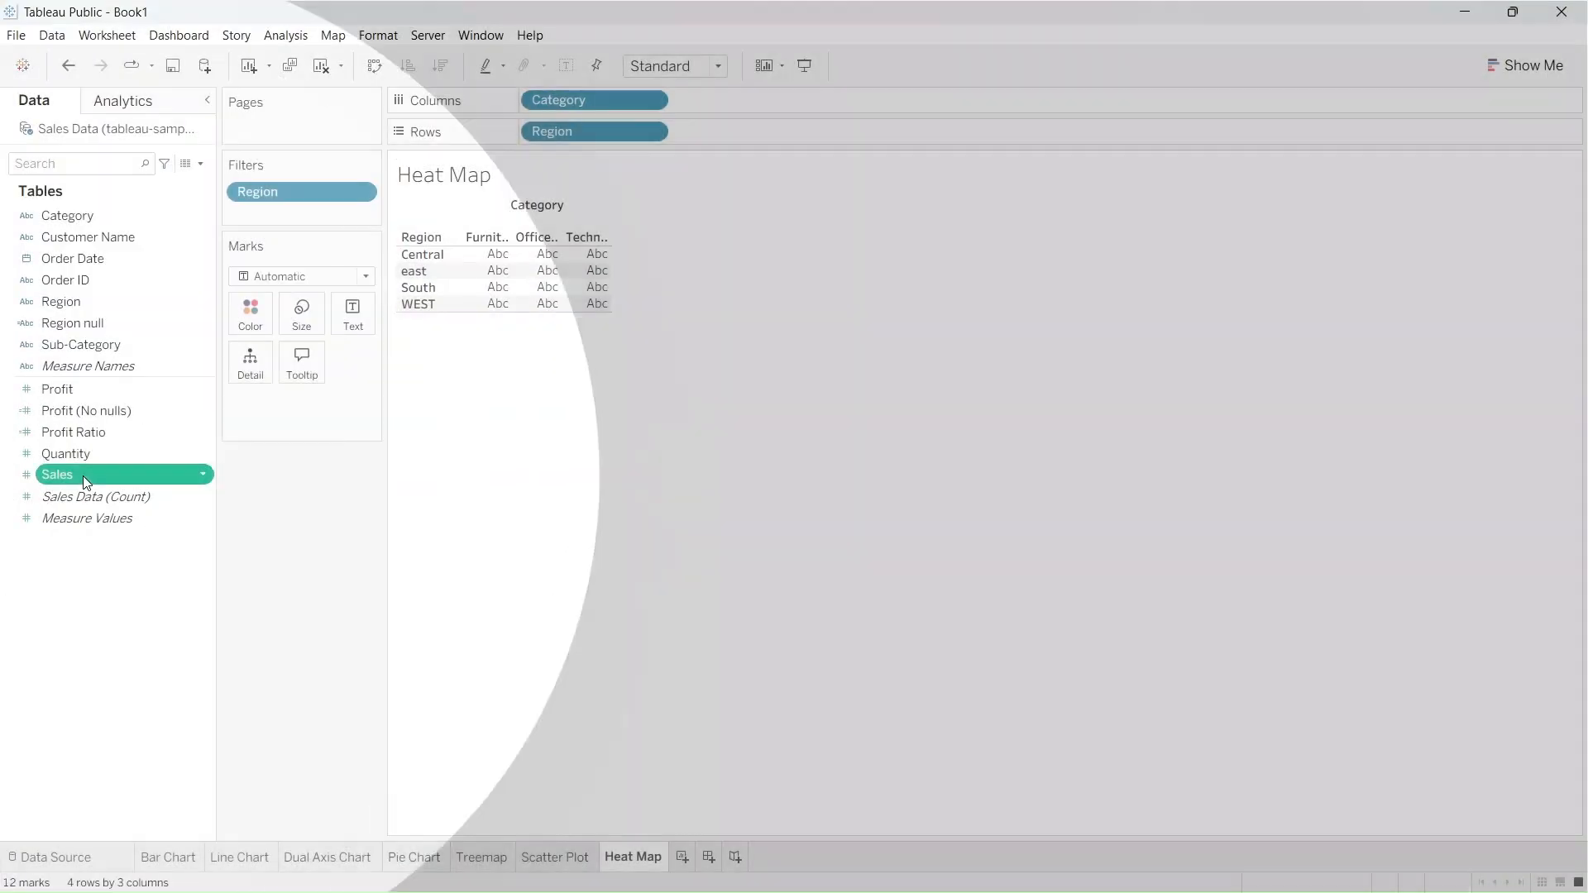
left_click_drag(83, 475, 235, 310)
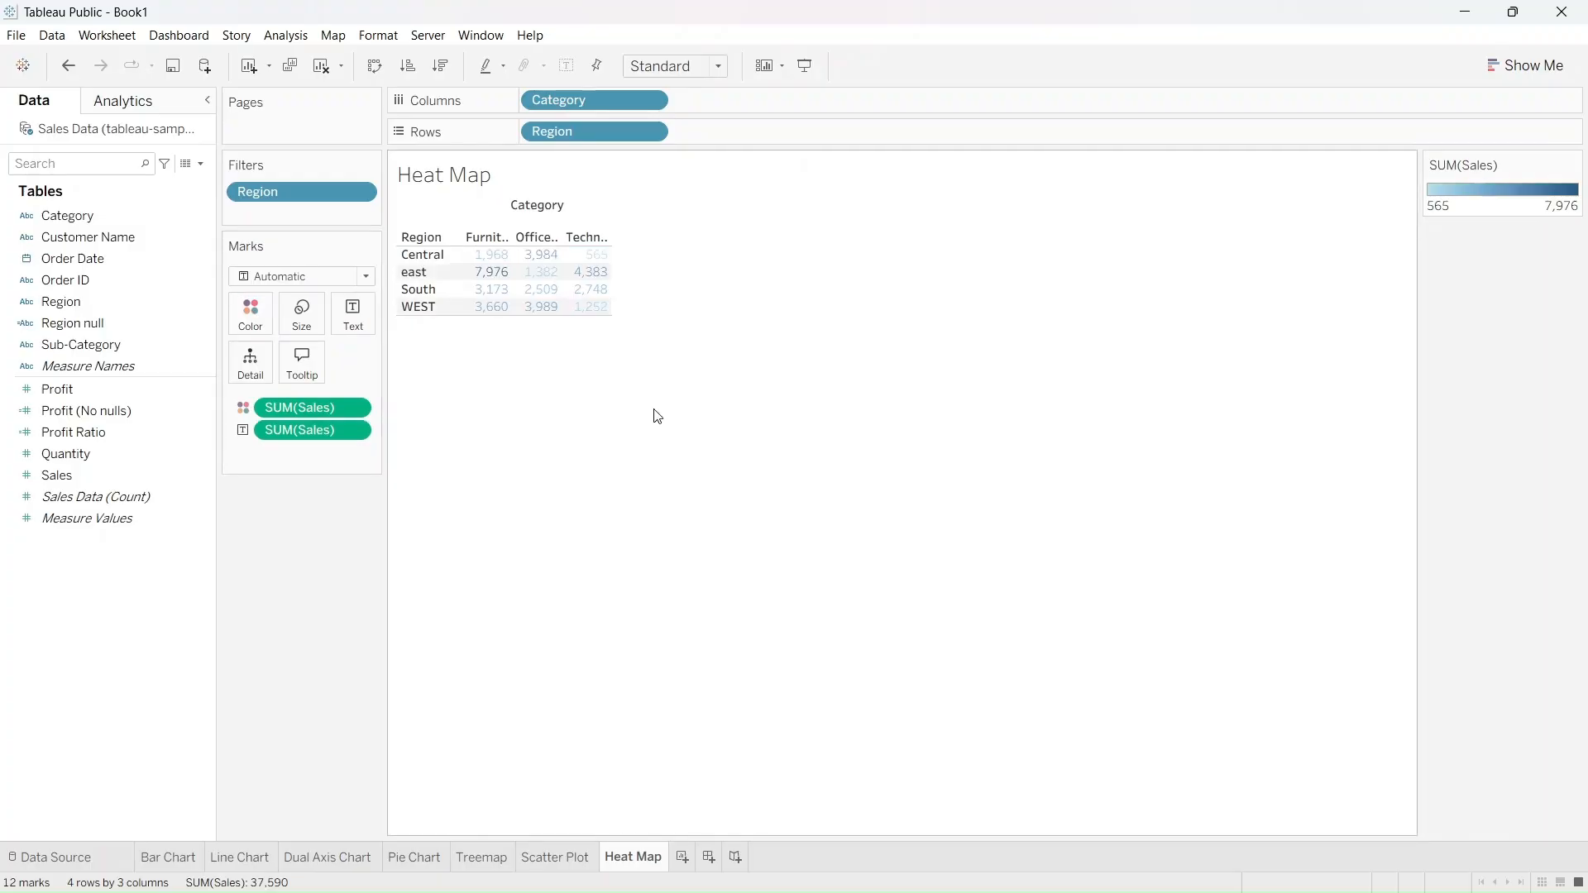
left_click(1524, 65)
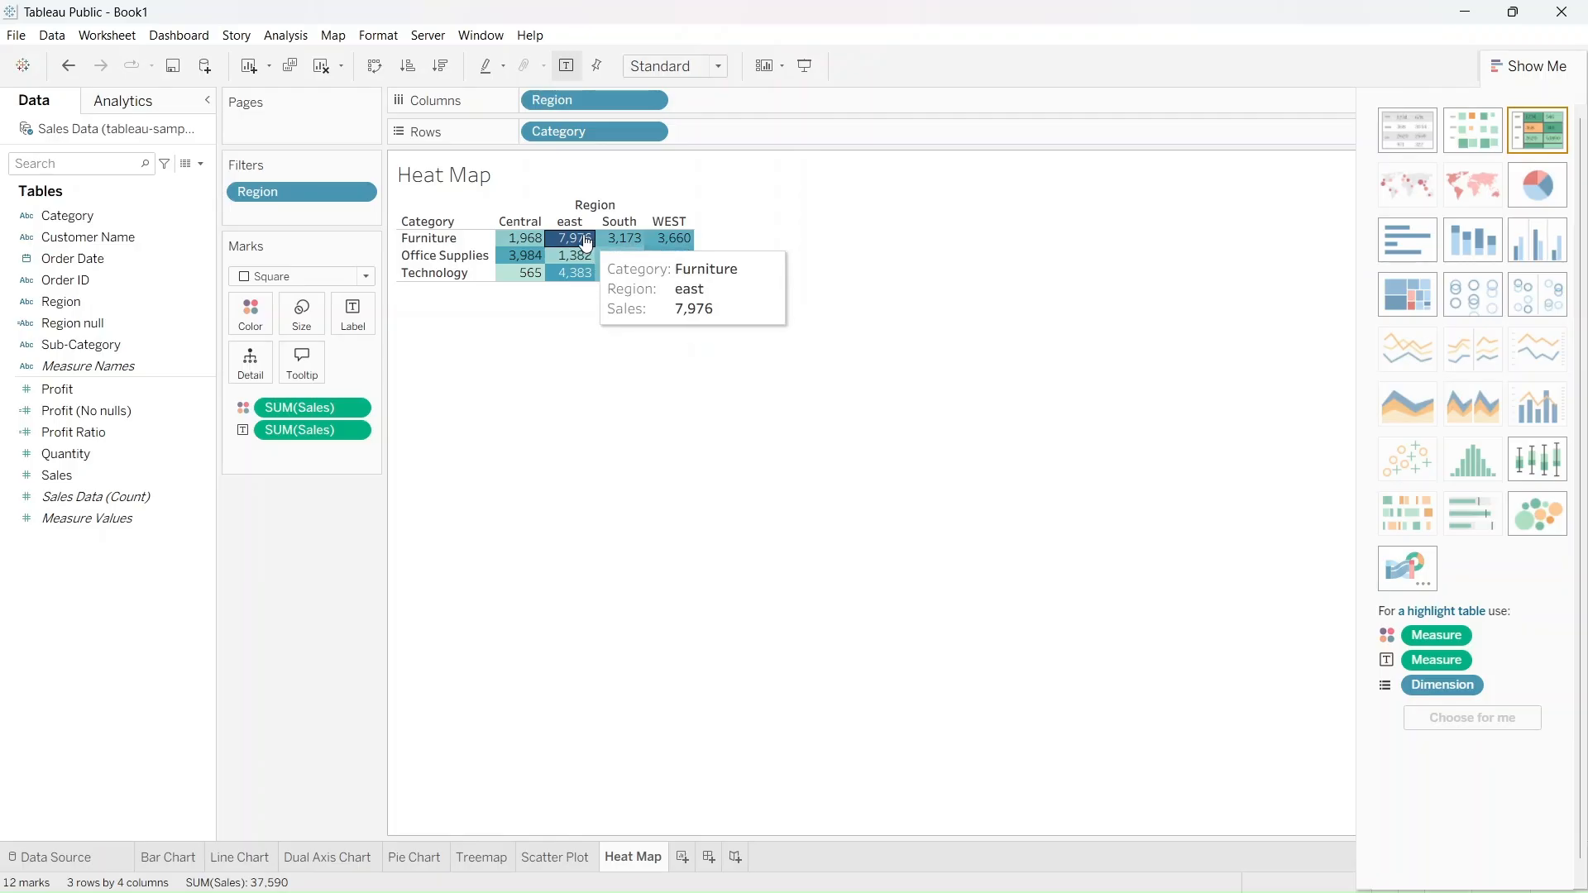
mouse_move(536, 253)
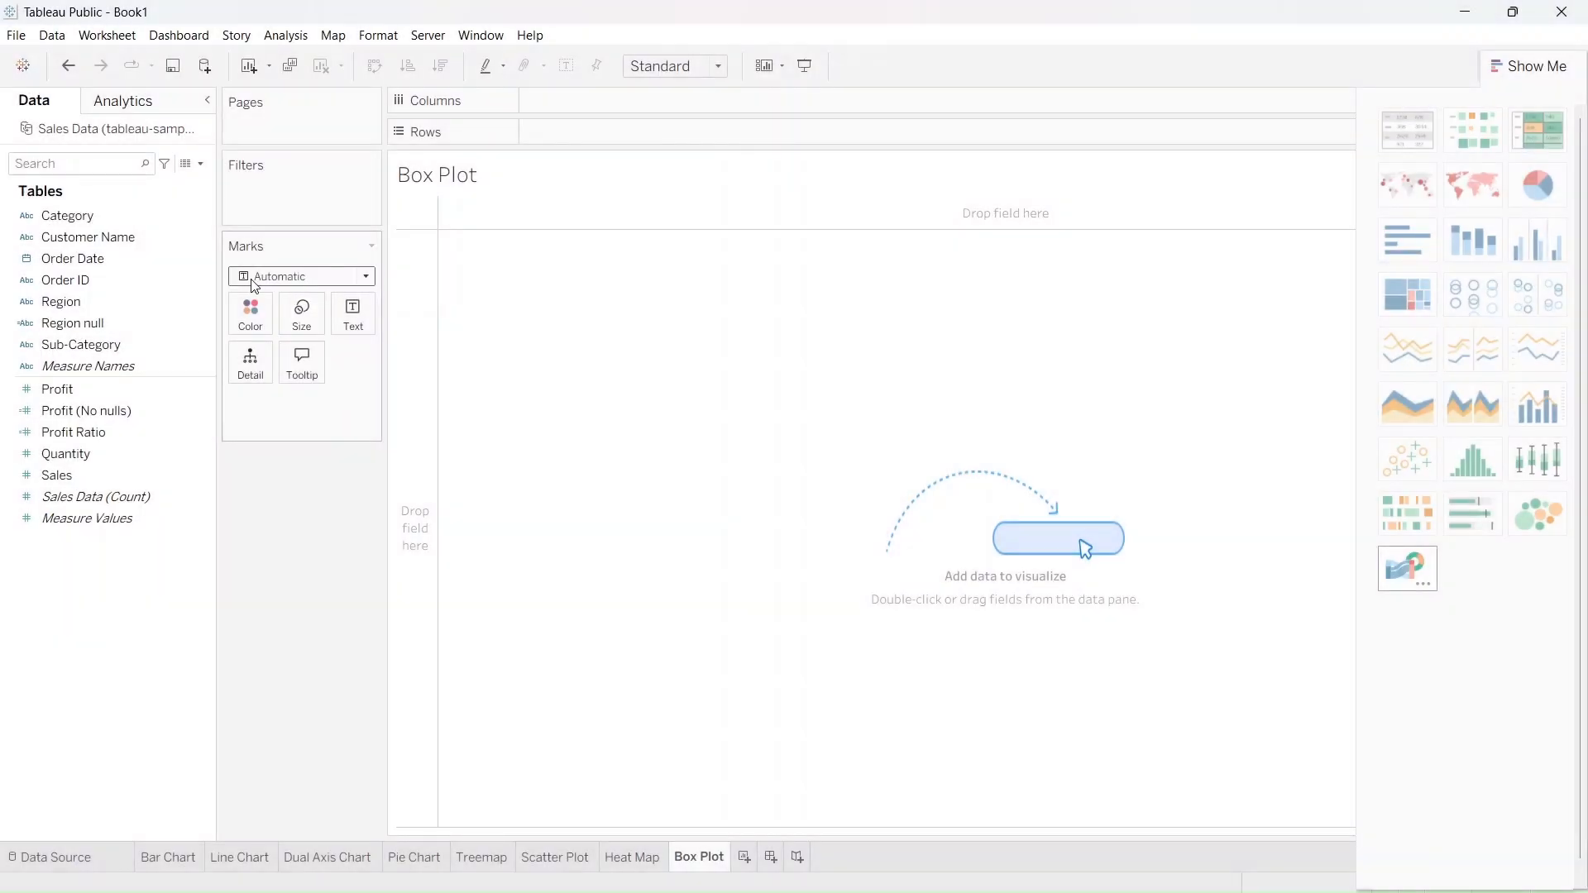
On the Box Plot sheet, plot Sales on rows with Category on columns
left_click_drag(133, 224, 599, 113)
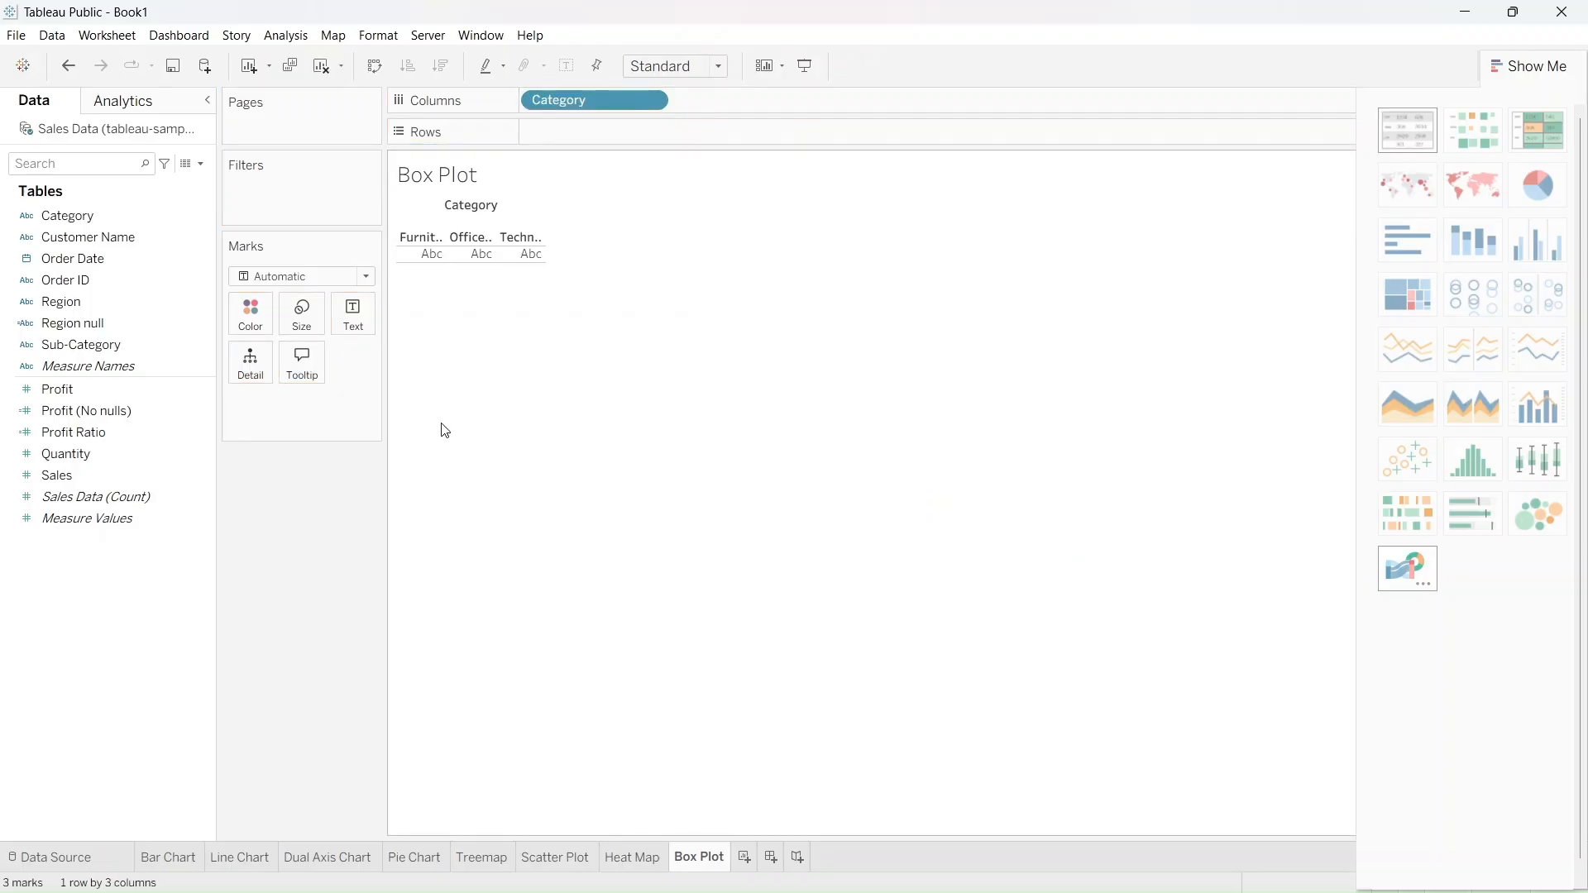
left_click(122, 477)
left_click_drag(128, 485, 607, 139)
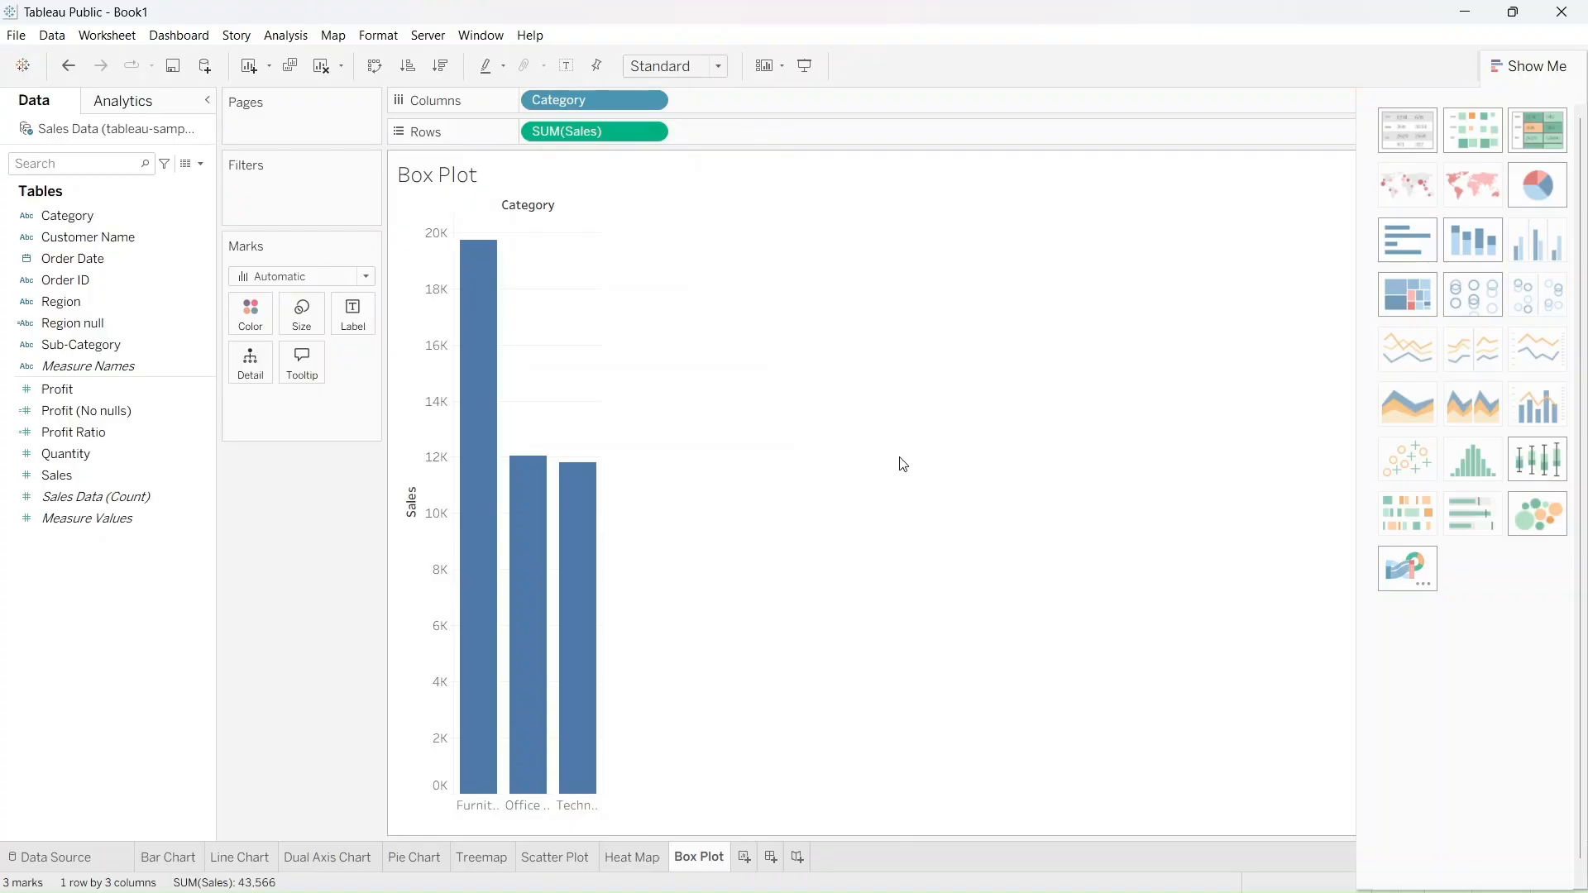
Convert the Sales by Category bars into a box-and-whisker plot and inspect its whiskers and box
mouse_move(1537, 480)
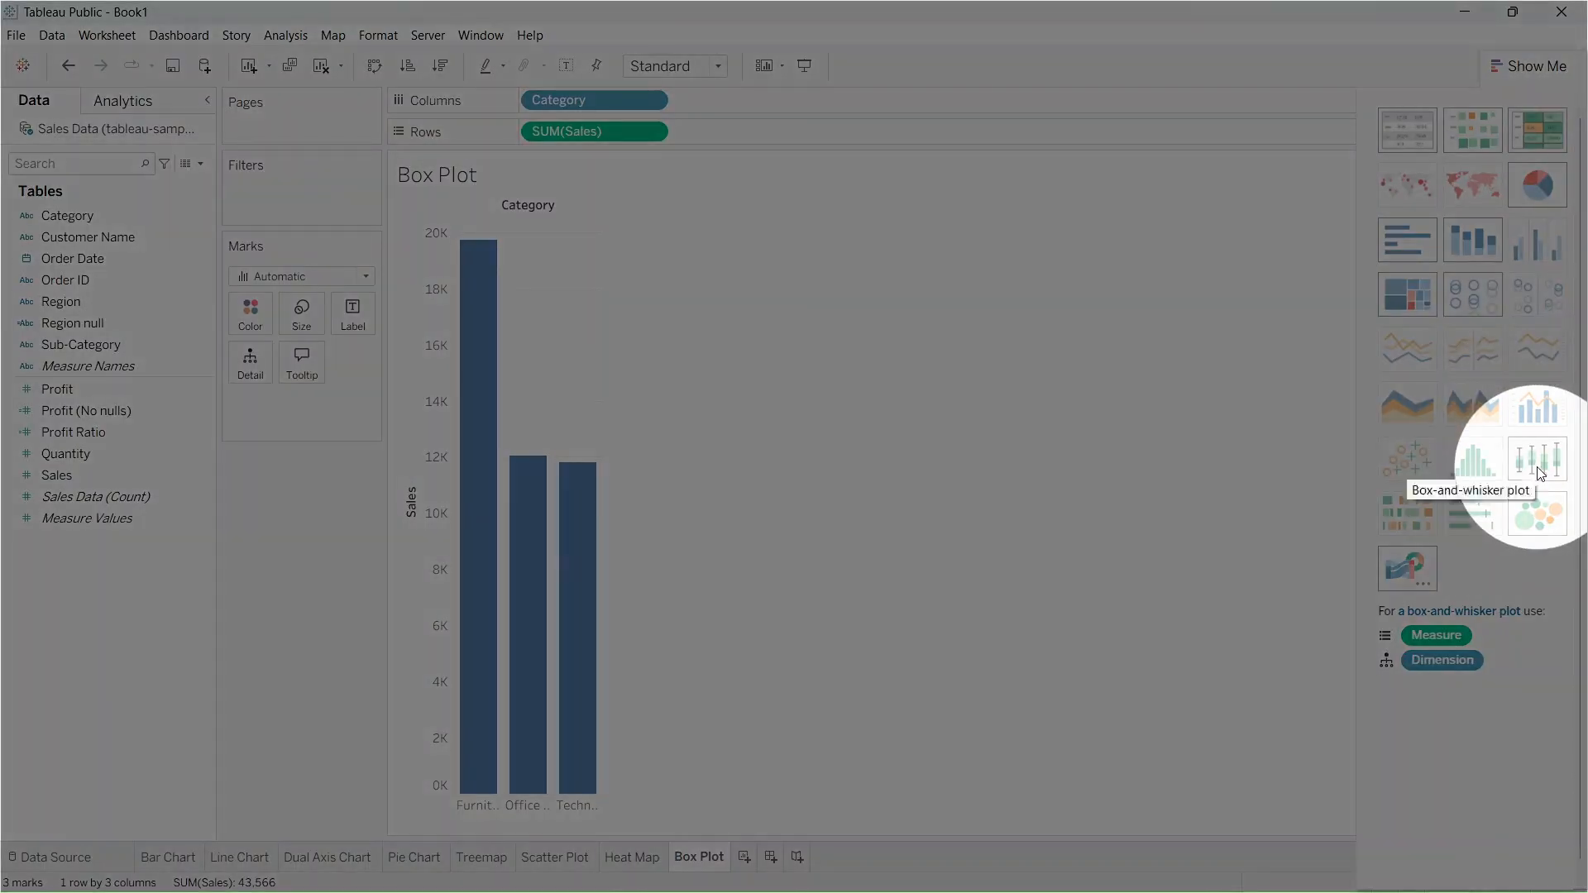
left_click(1538, 478)
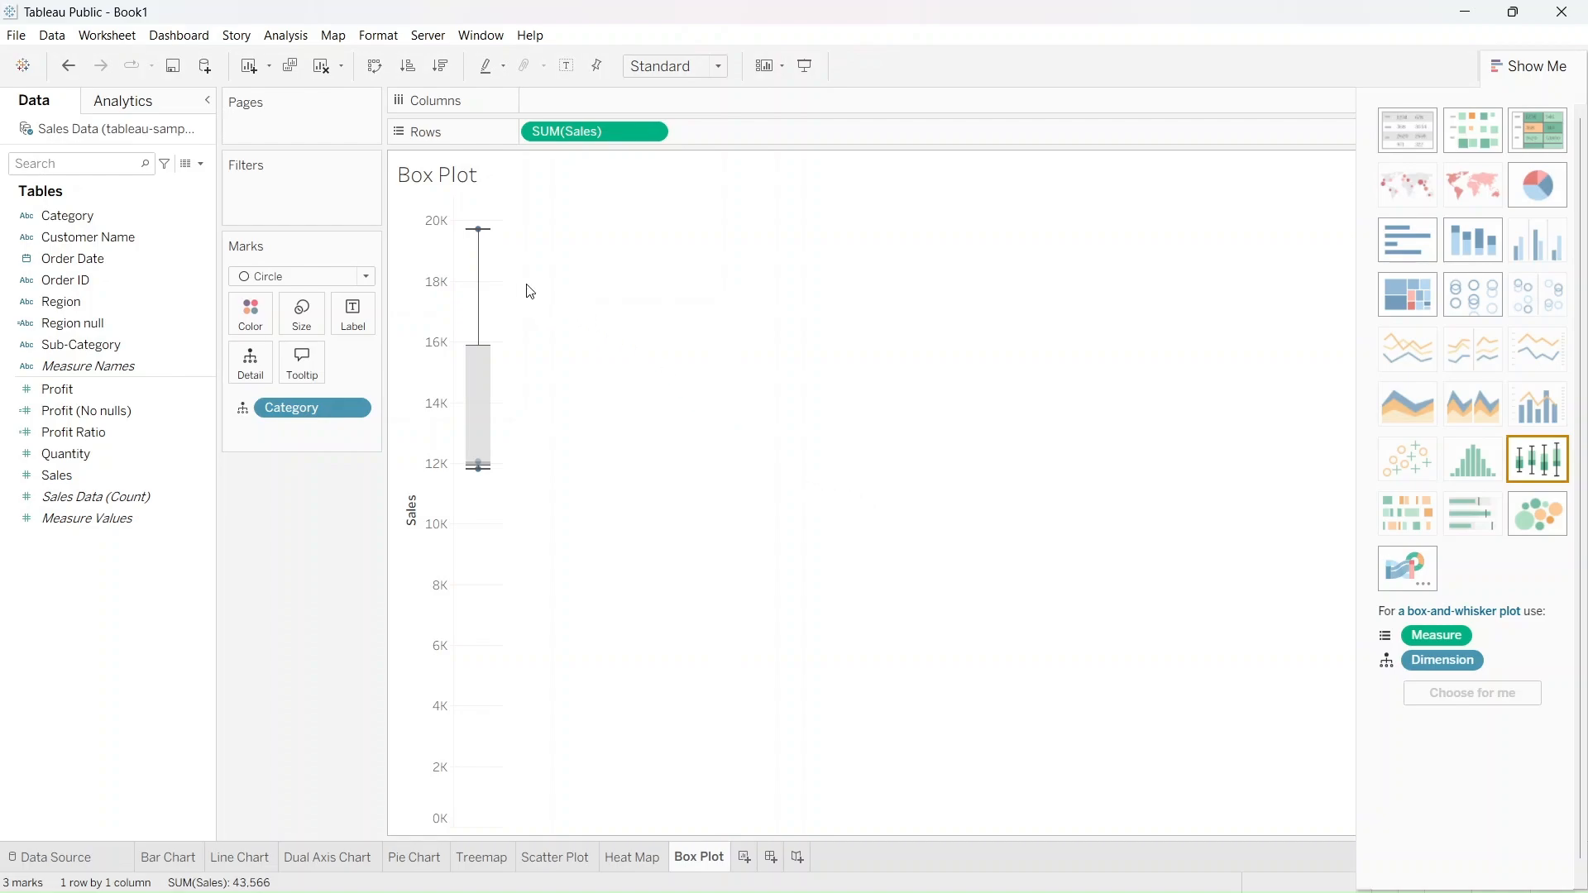
mouse_move(481, 237)
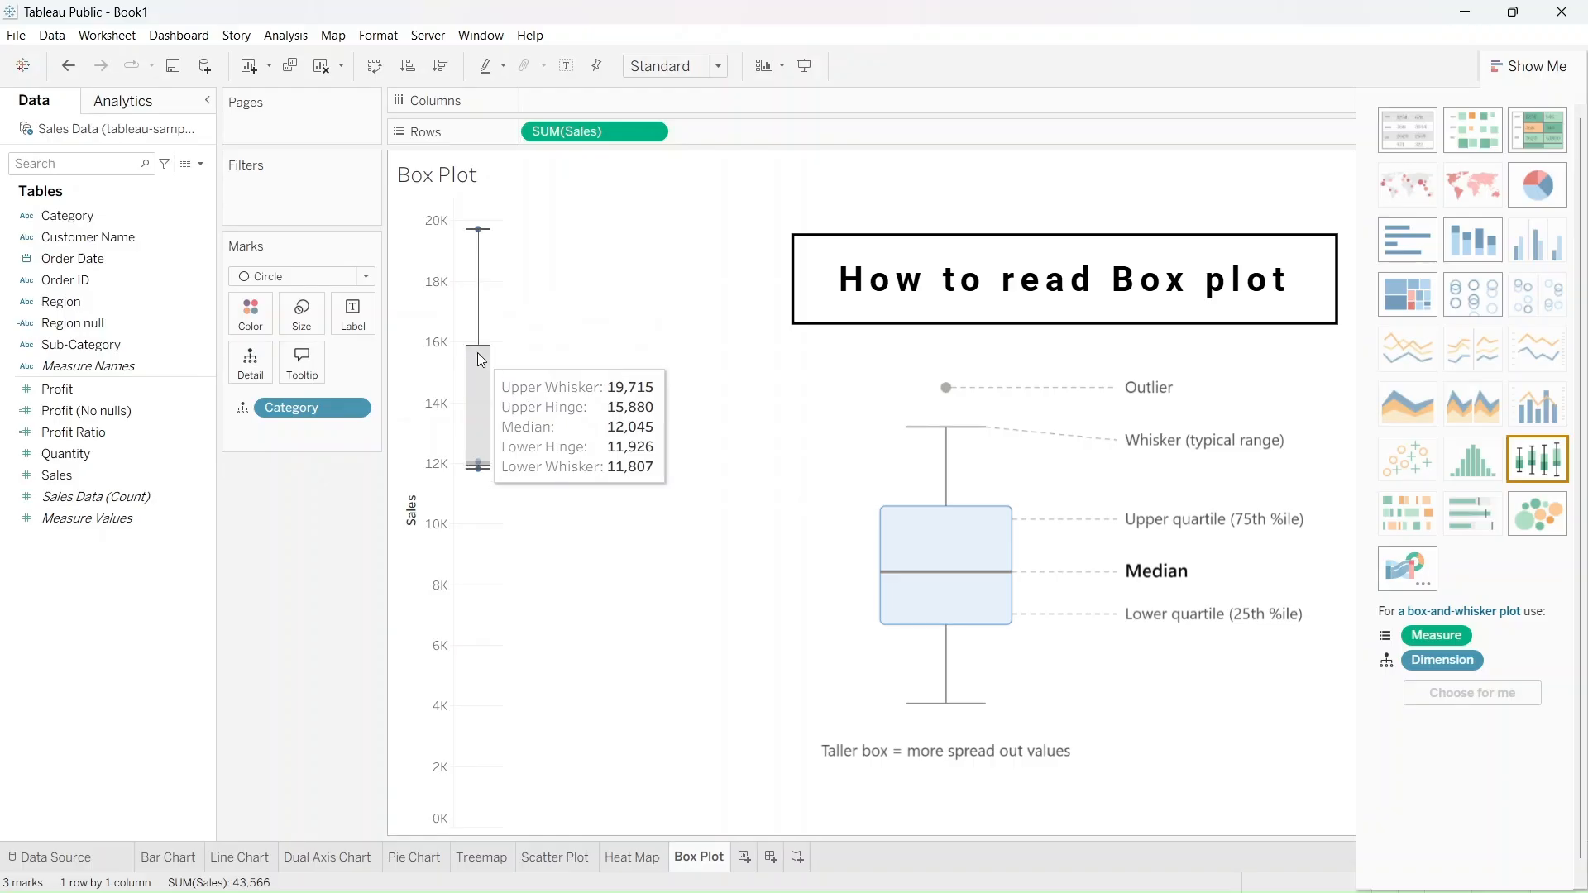
mouse_move(480, 466)
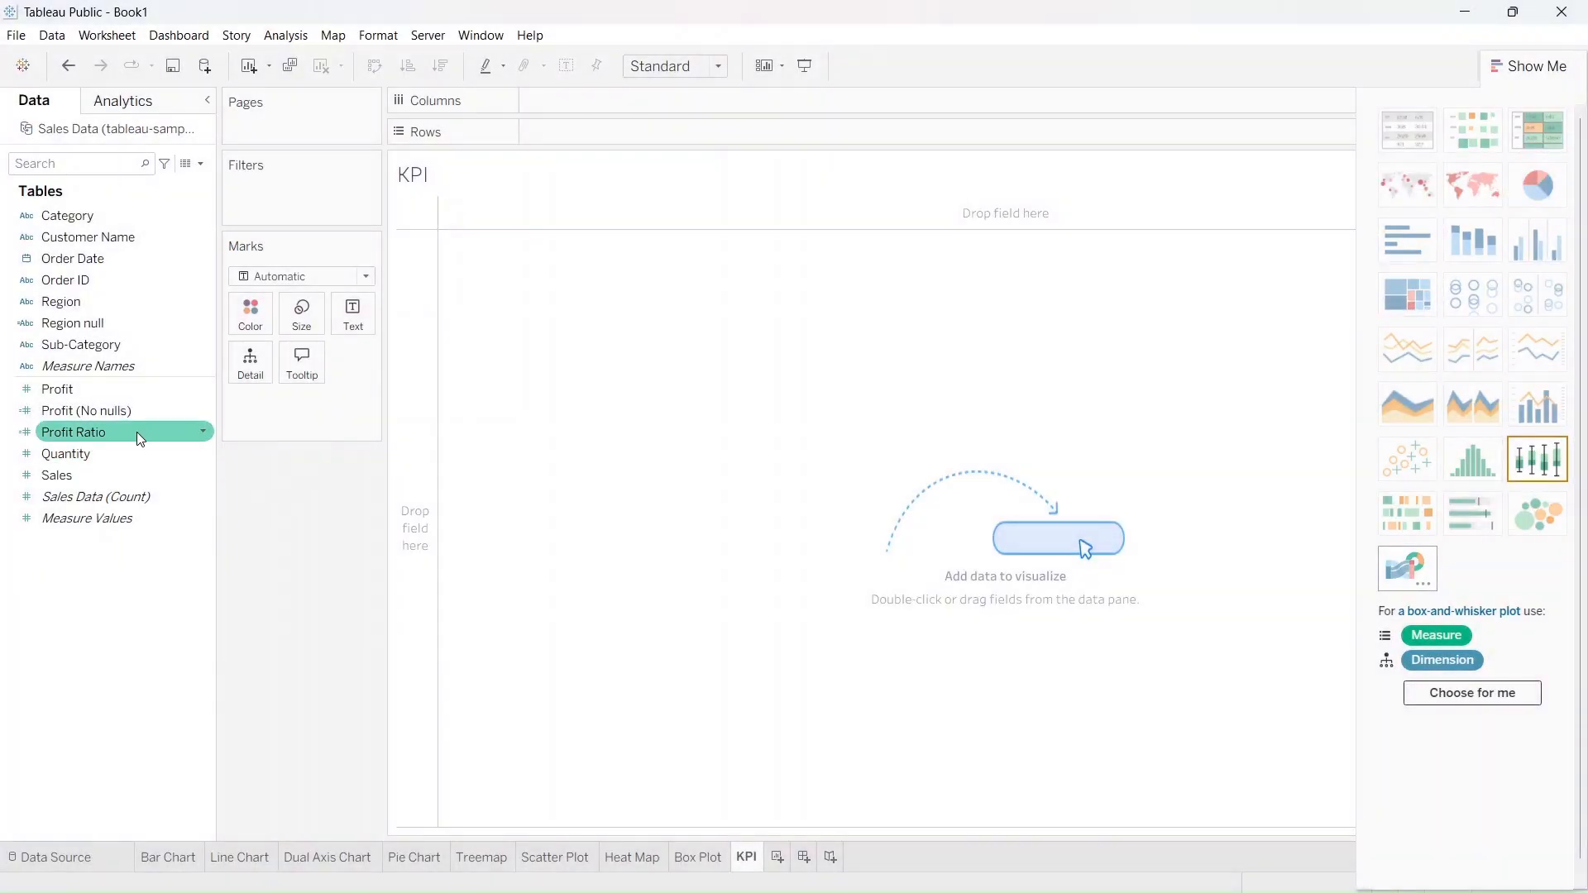
On the KPI sheet, display Profit Ratio as a single text value under the title Profit Ratio
left_click(136, 431)
left_click_drag(137, 431, 618, 442)
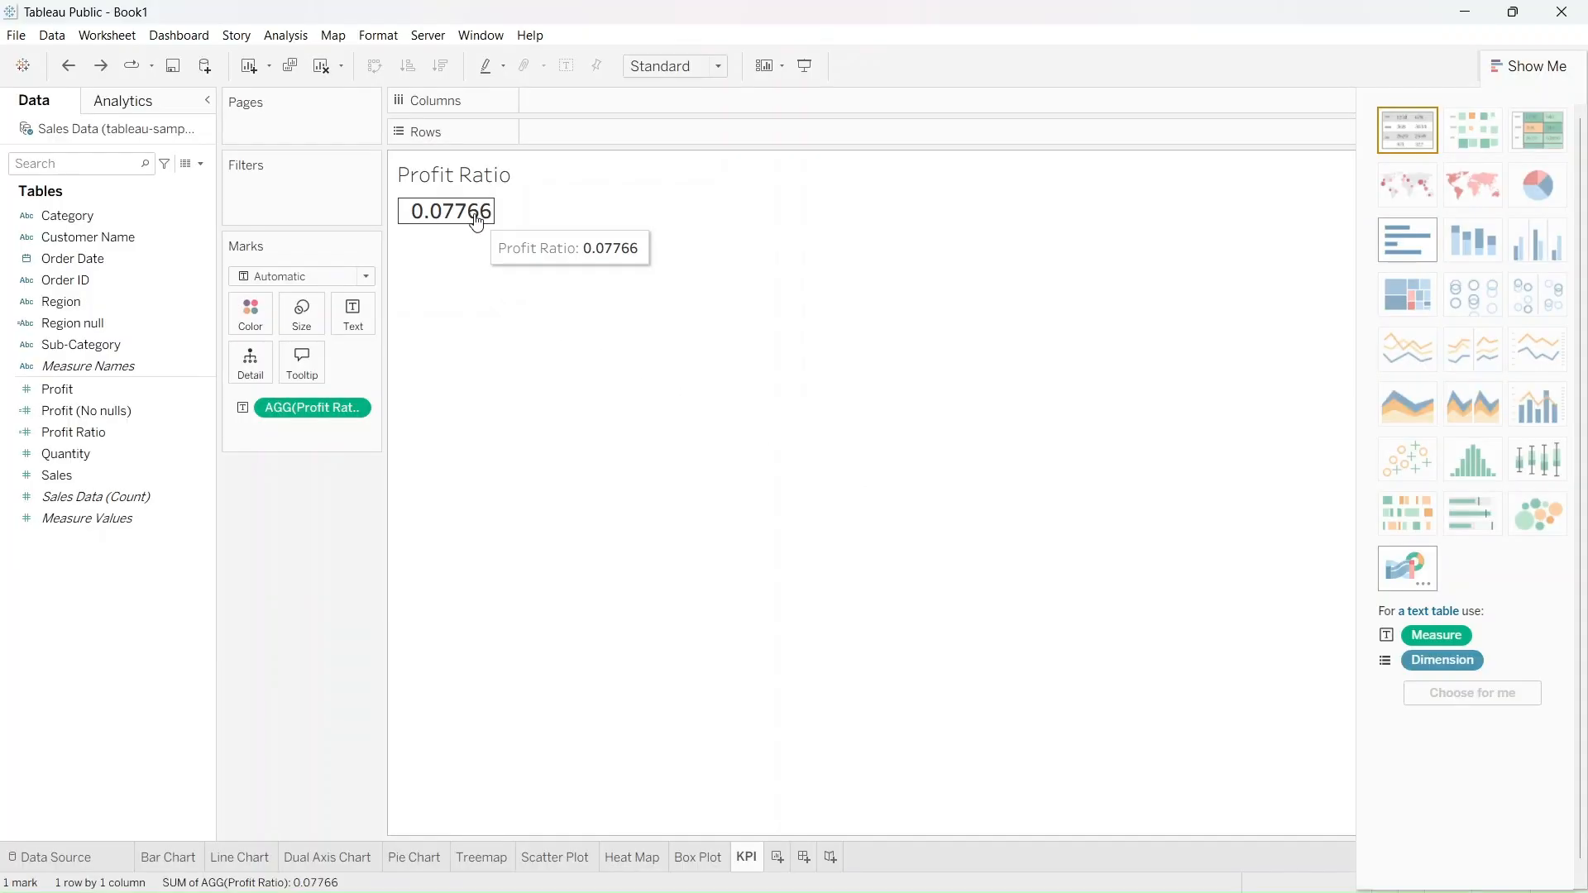
Format the Profit Ratio KPI value as a percentage with two decimal places
left_click(477, 220)
right_click(477, 220)
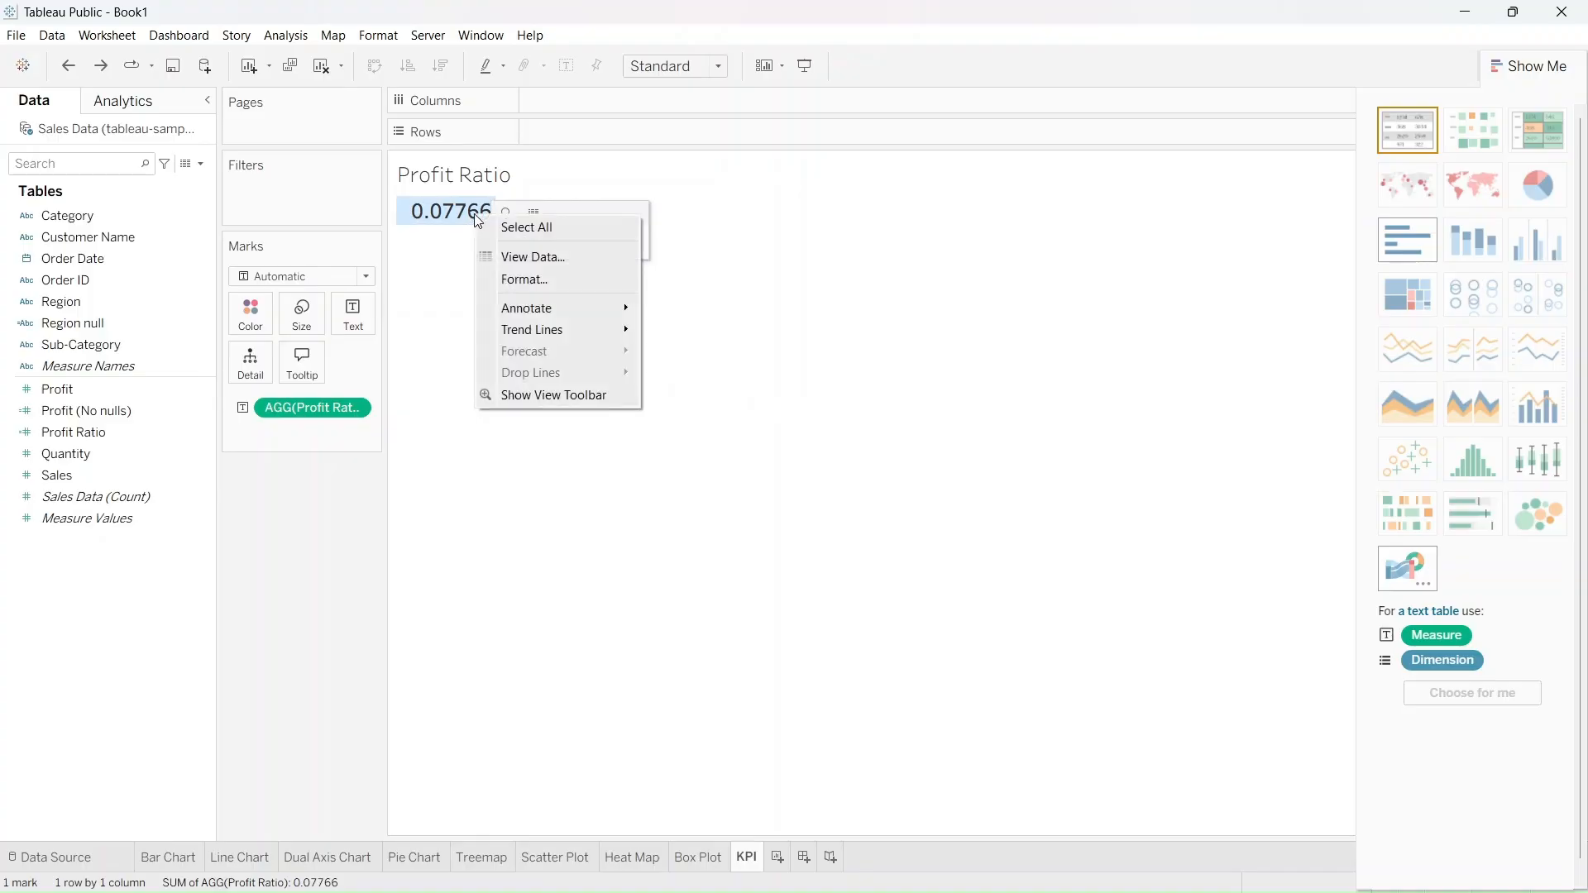
left_click(536, 282)
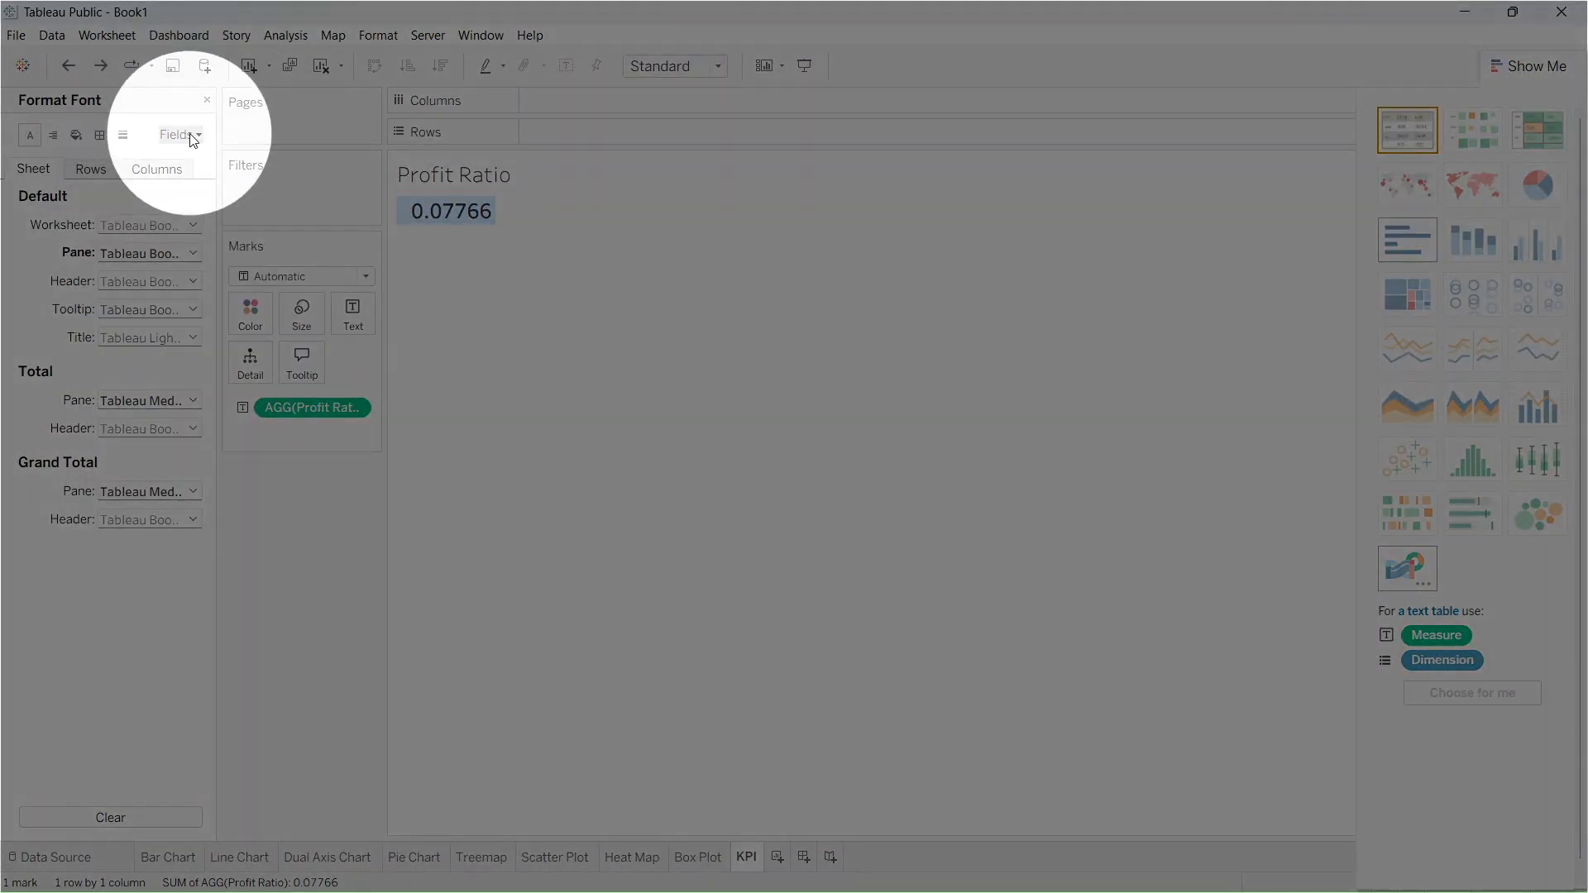
left_click(193, 138)
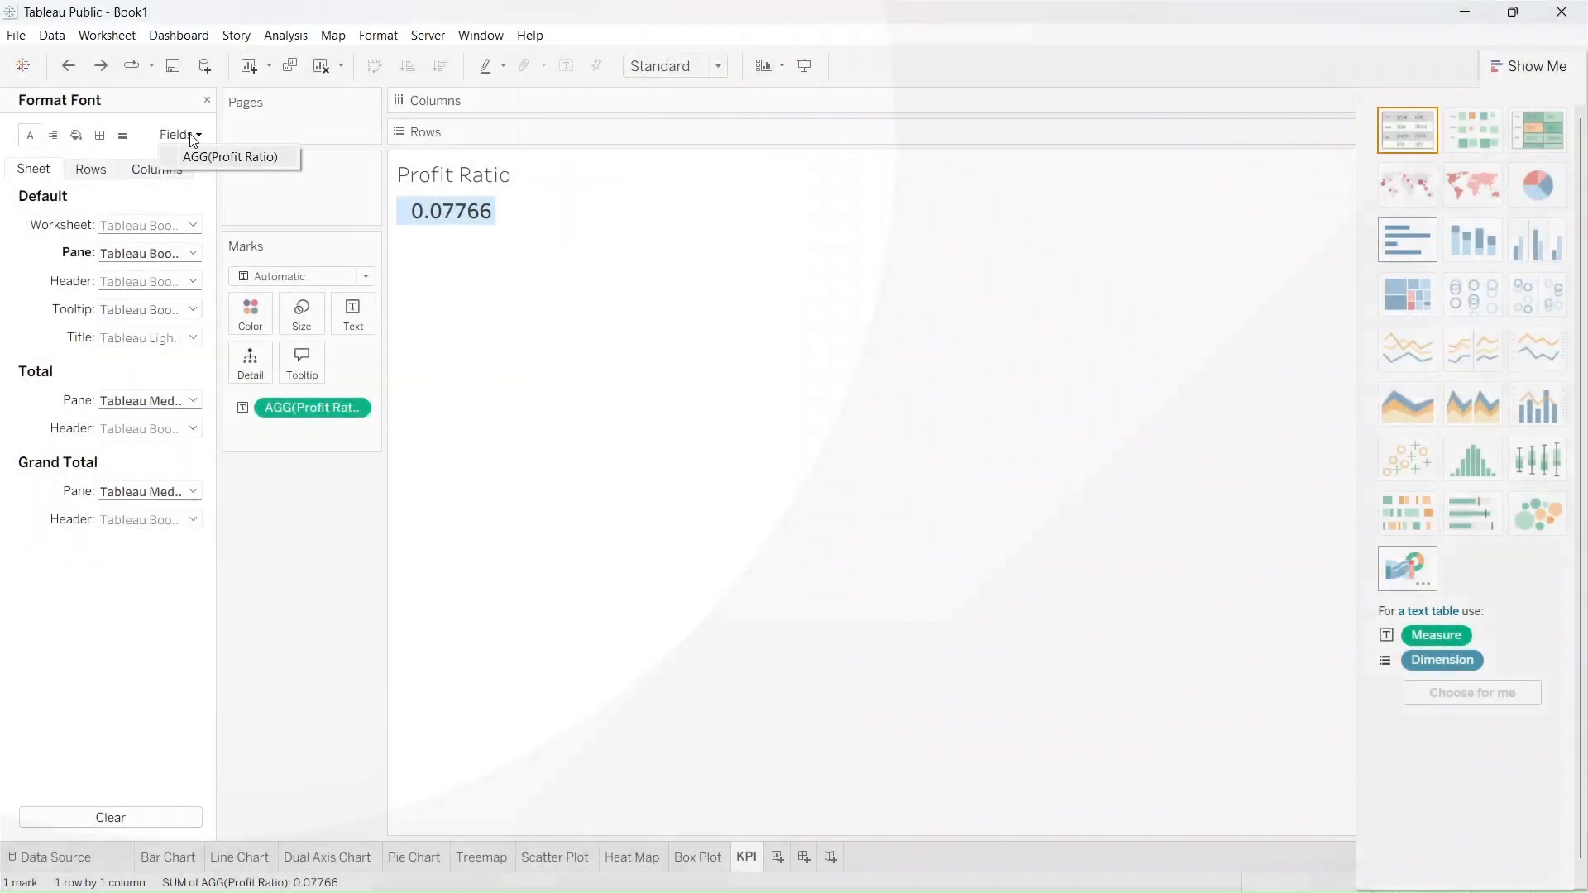
left_click(196, 158)
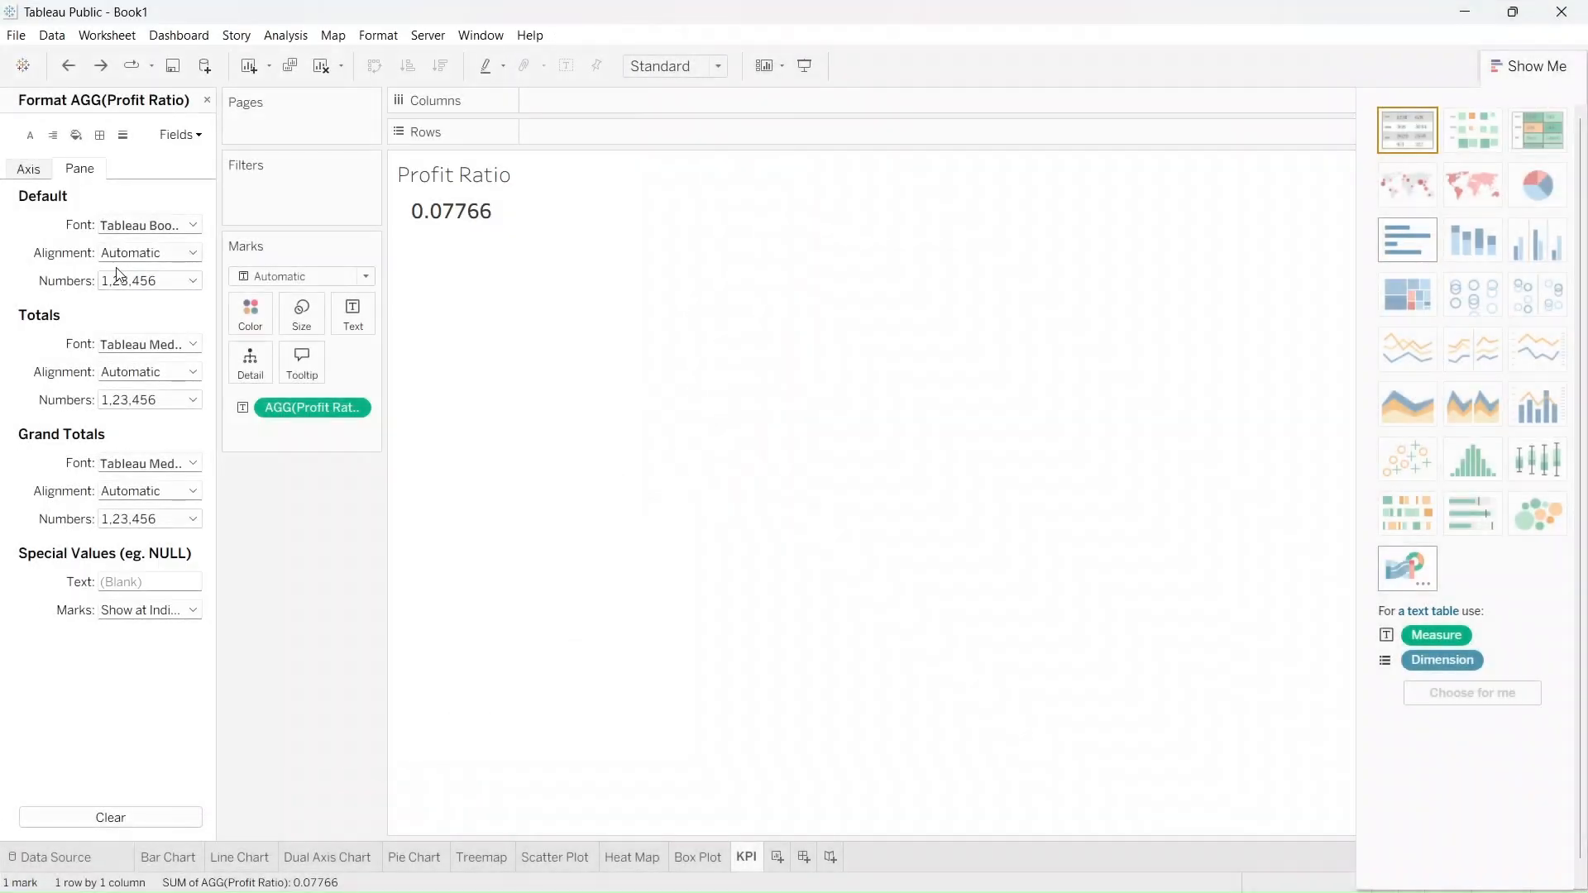
left_click(120, 283)
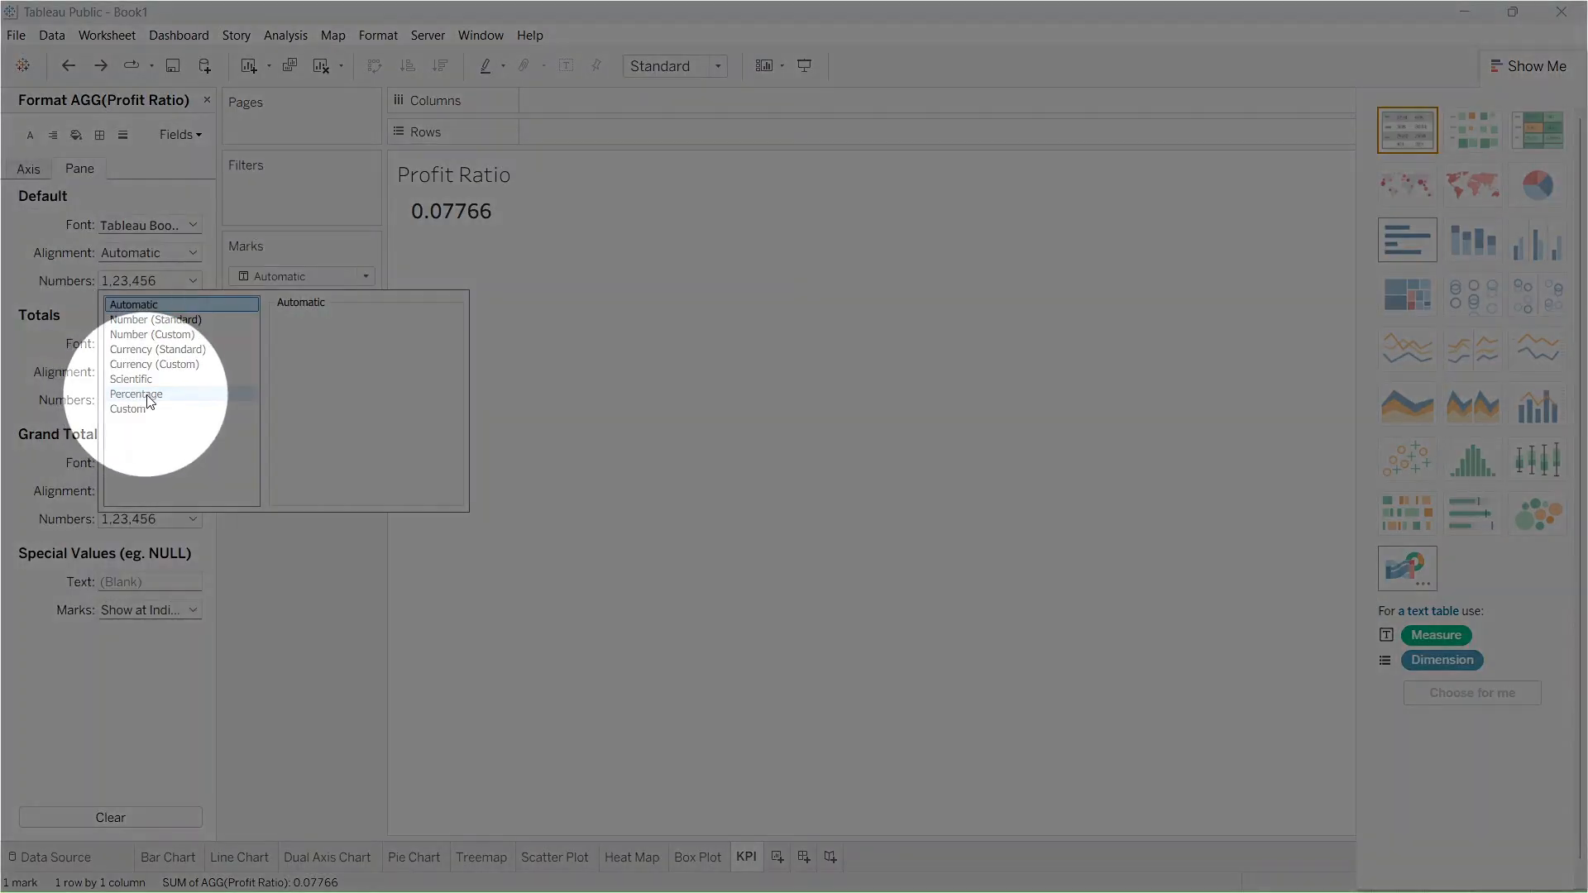
left_click(149, 395)
mouse_move(439, 228)
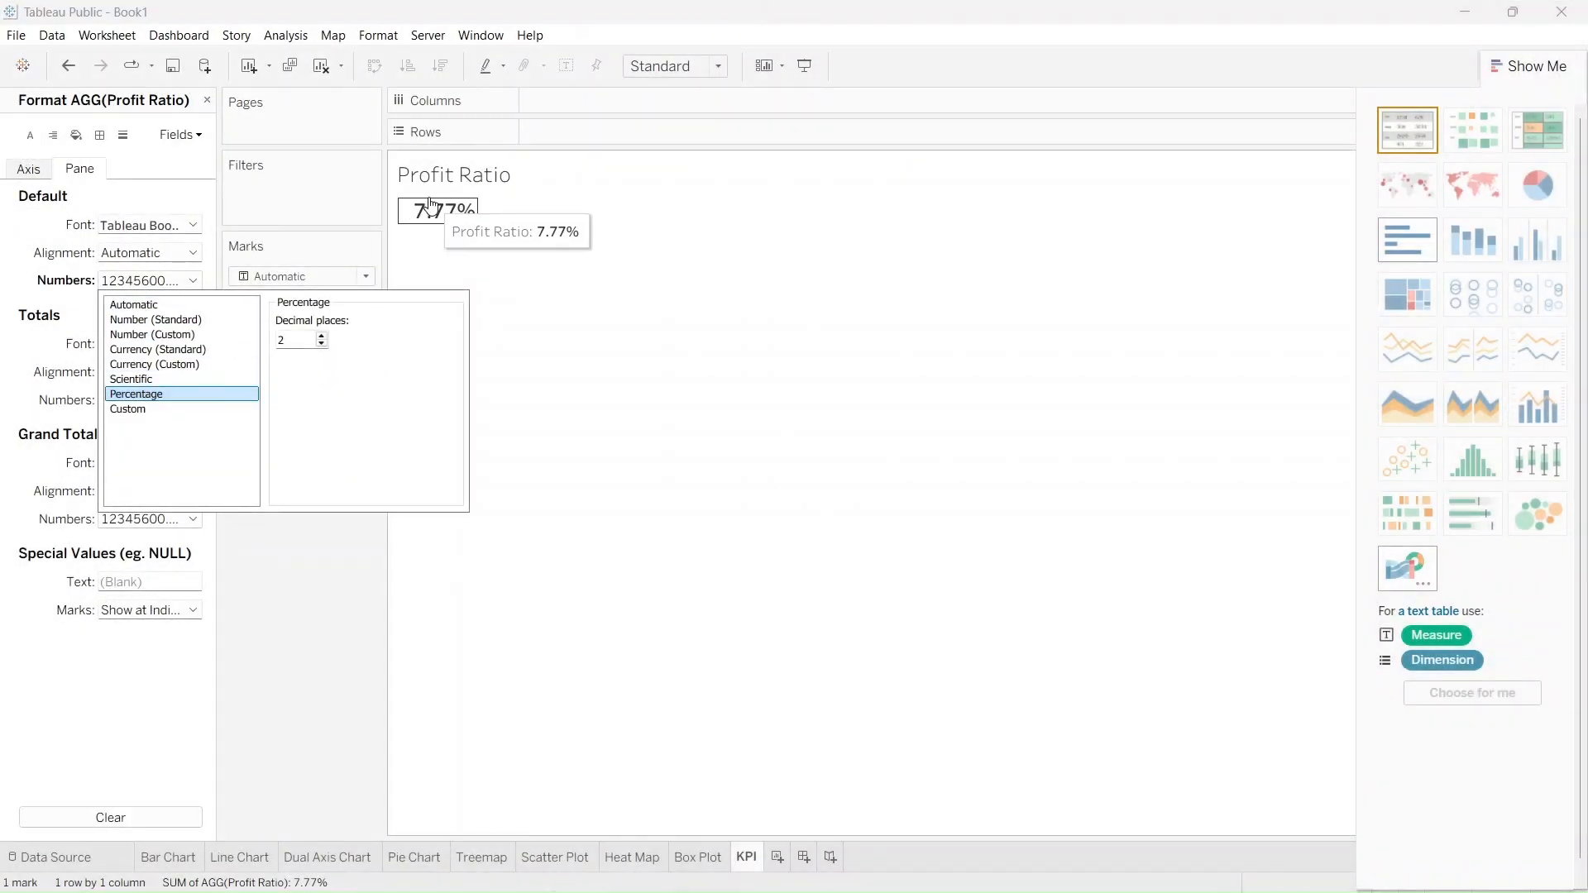
left_click(444, 268)
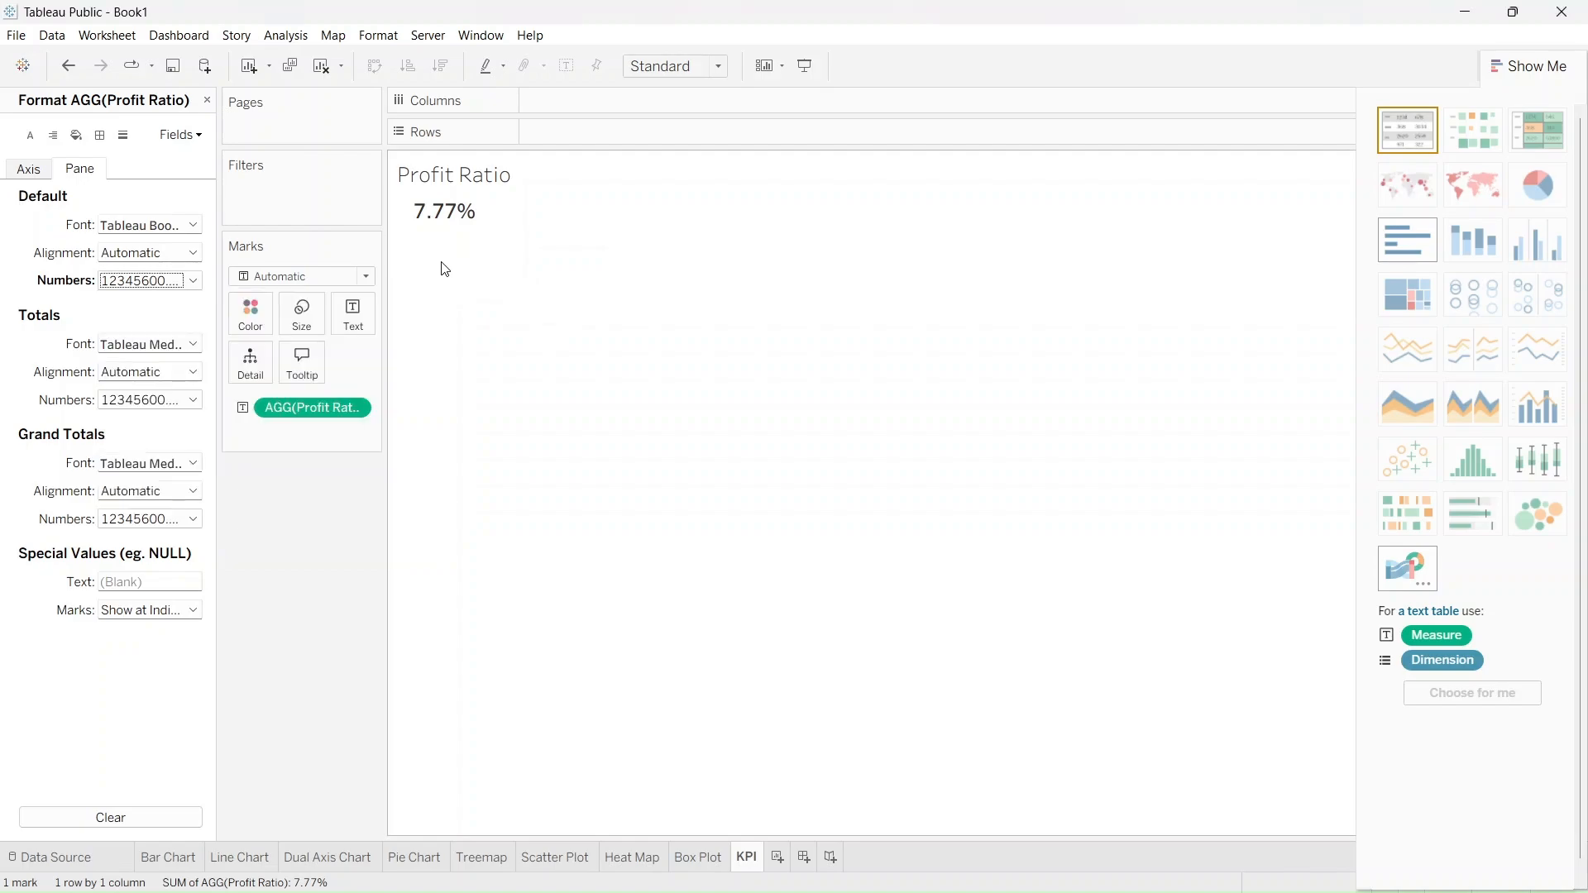
left_click(206, 101)
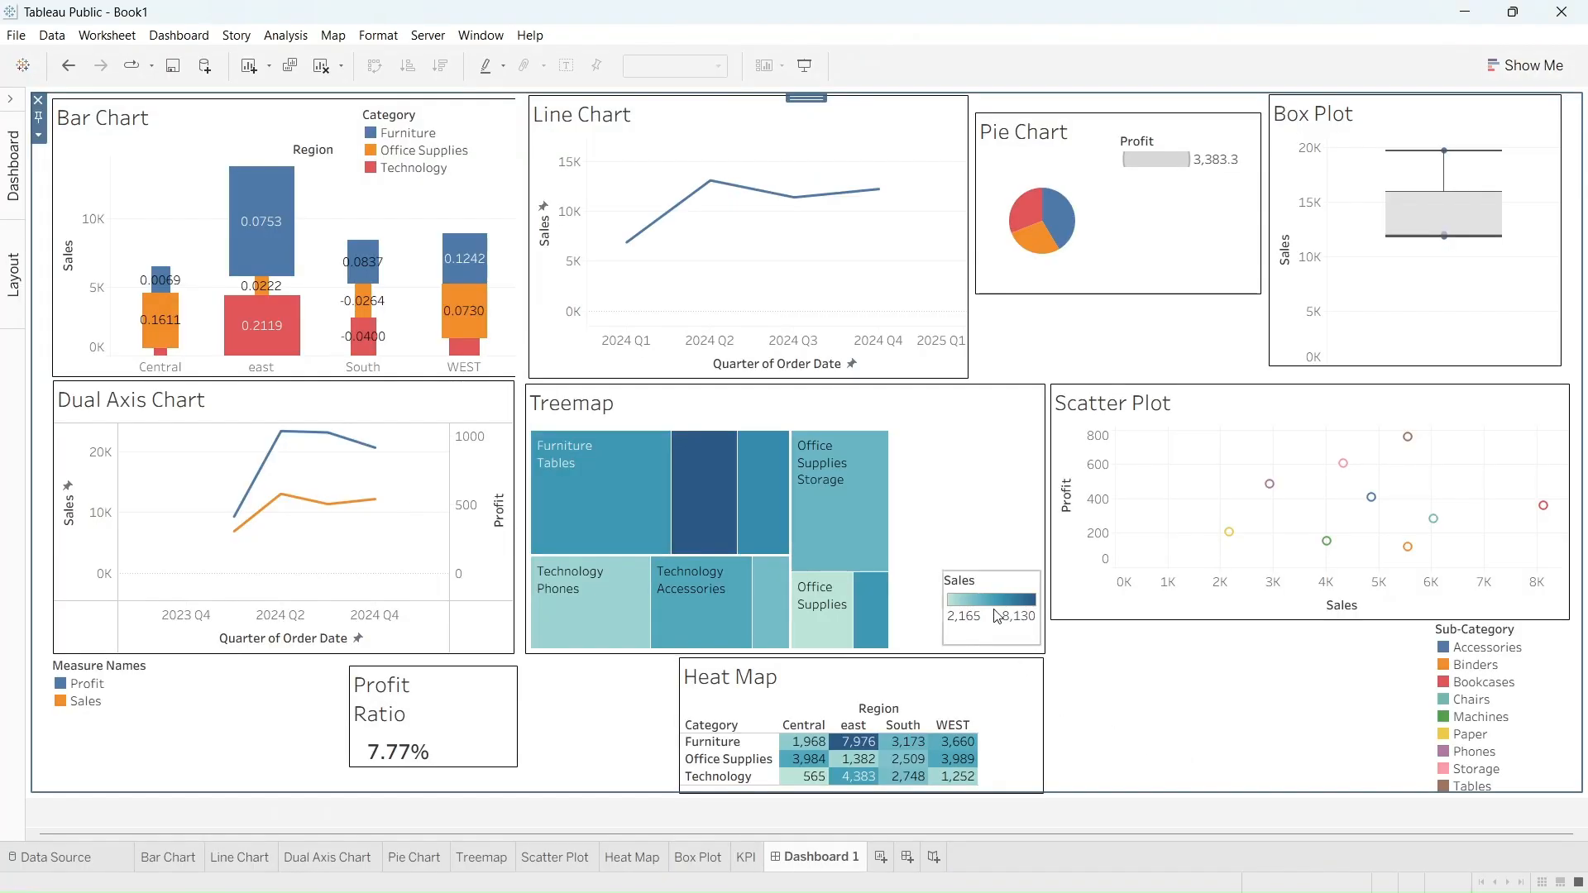
On Dashboard 1, use the Treemap as a filter for the other charts and filter them to Furniture Tables
left_click(982, 503)
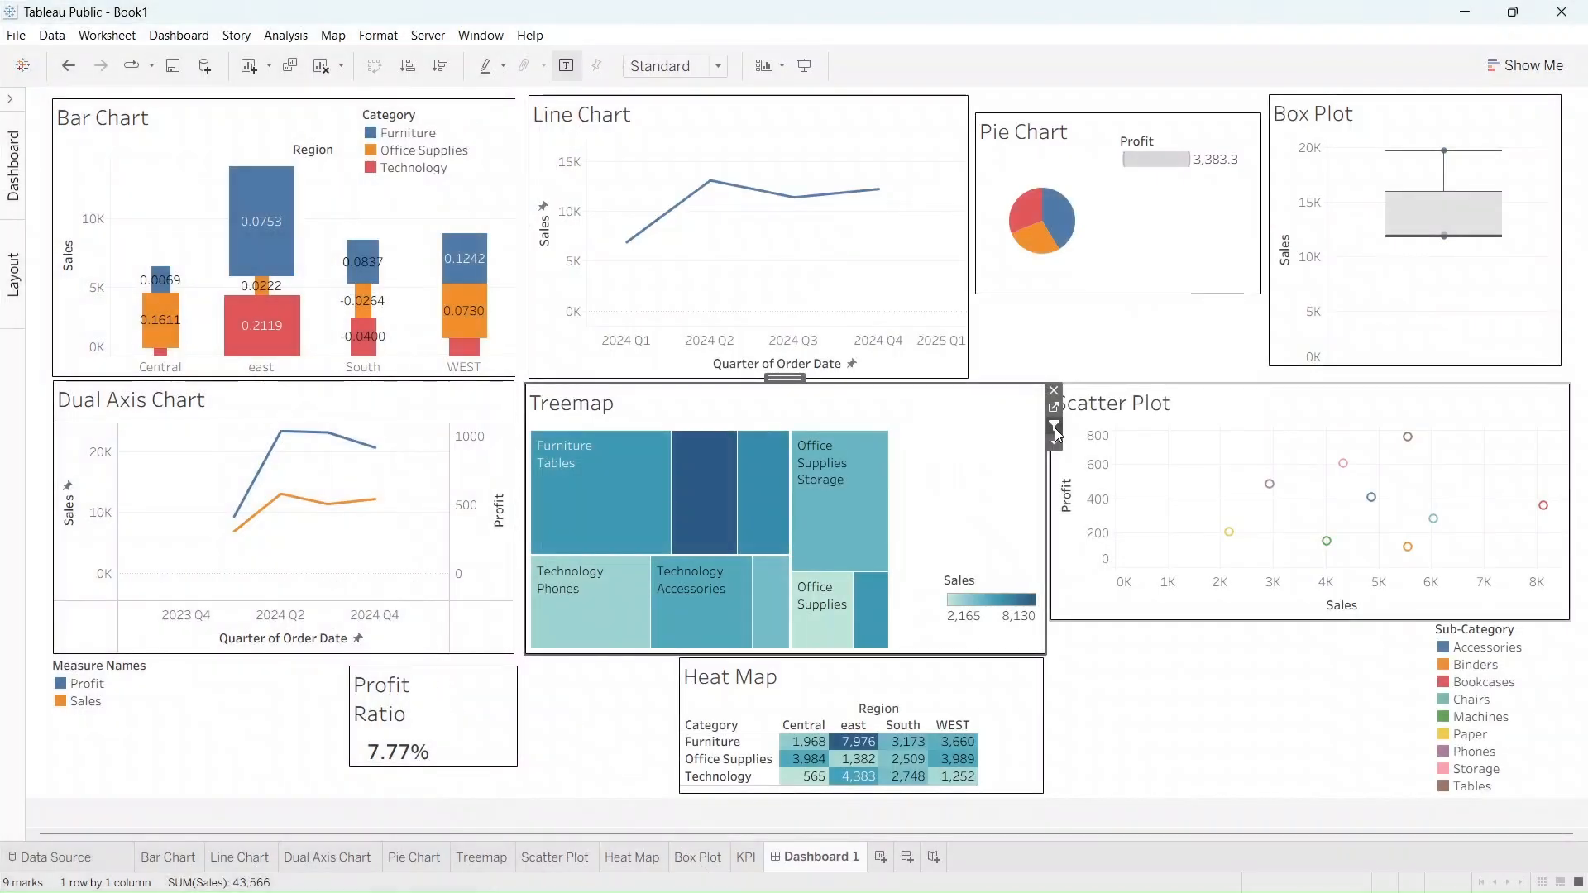
mouse_move(829, 480)
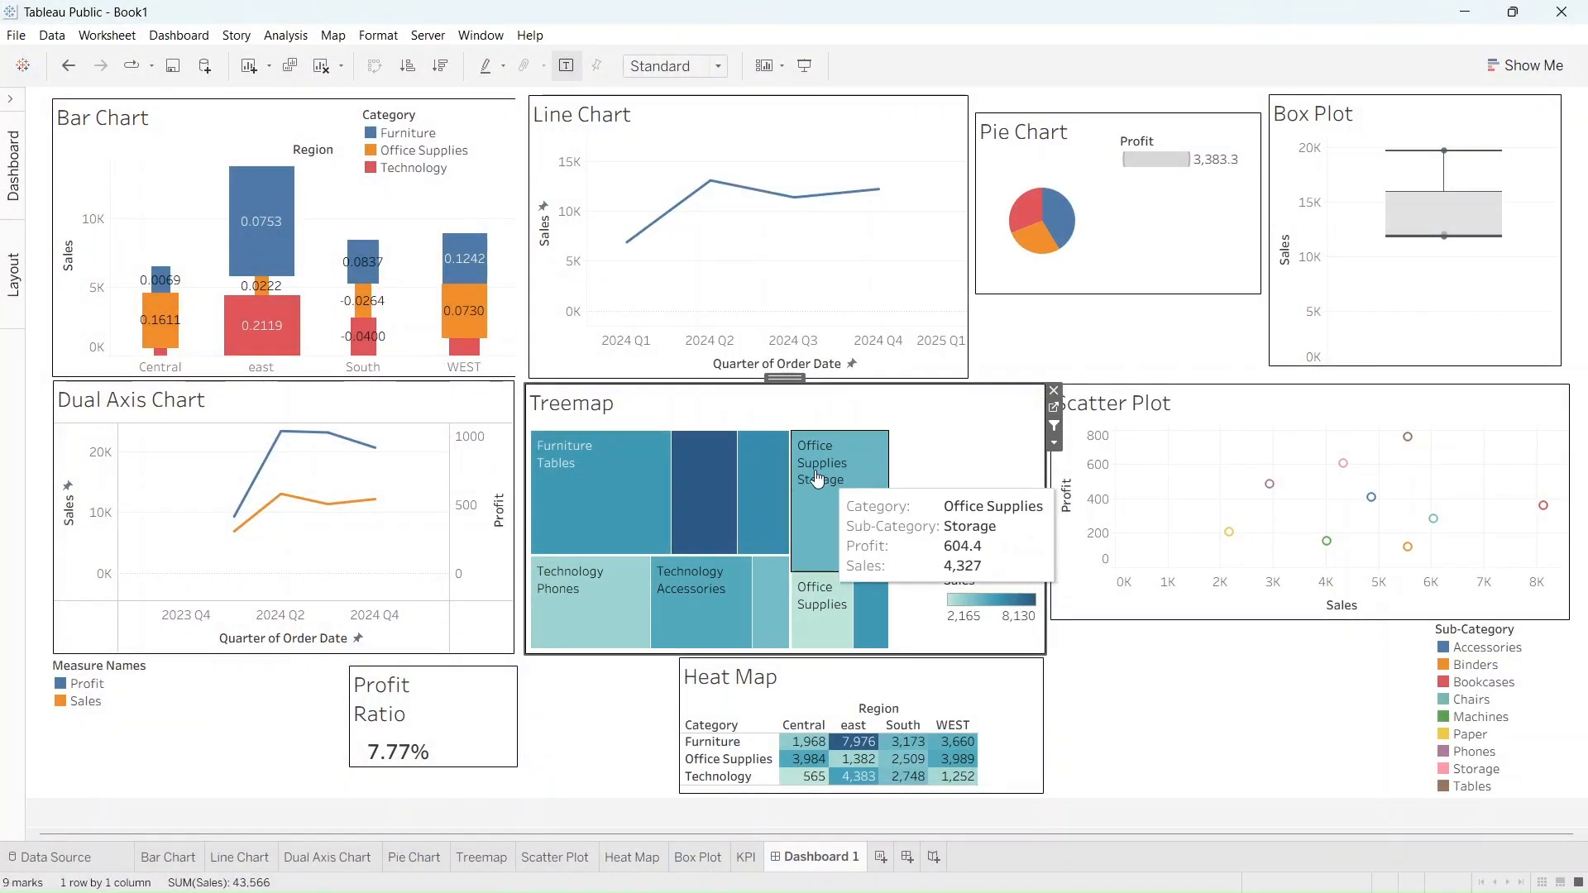
mouse_move(603, 478)
left_click(603, 479)
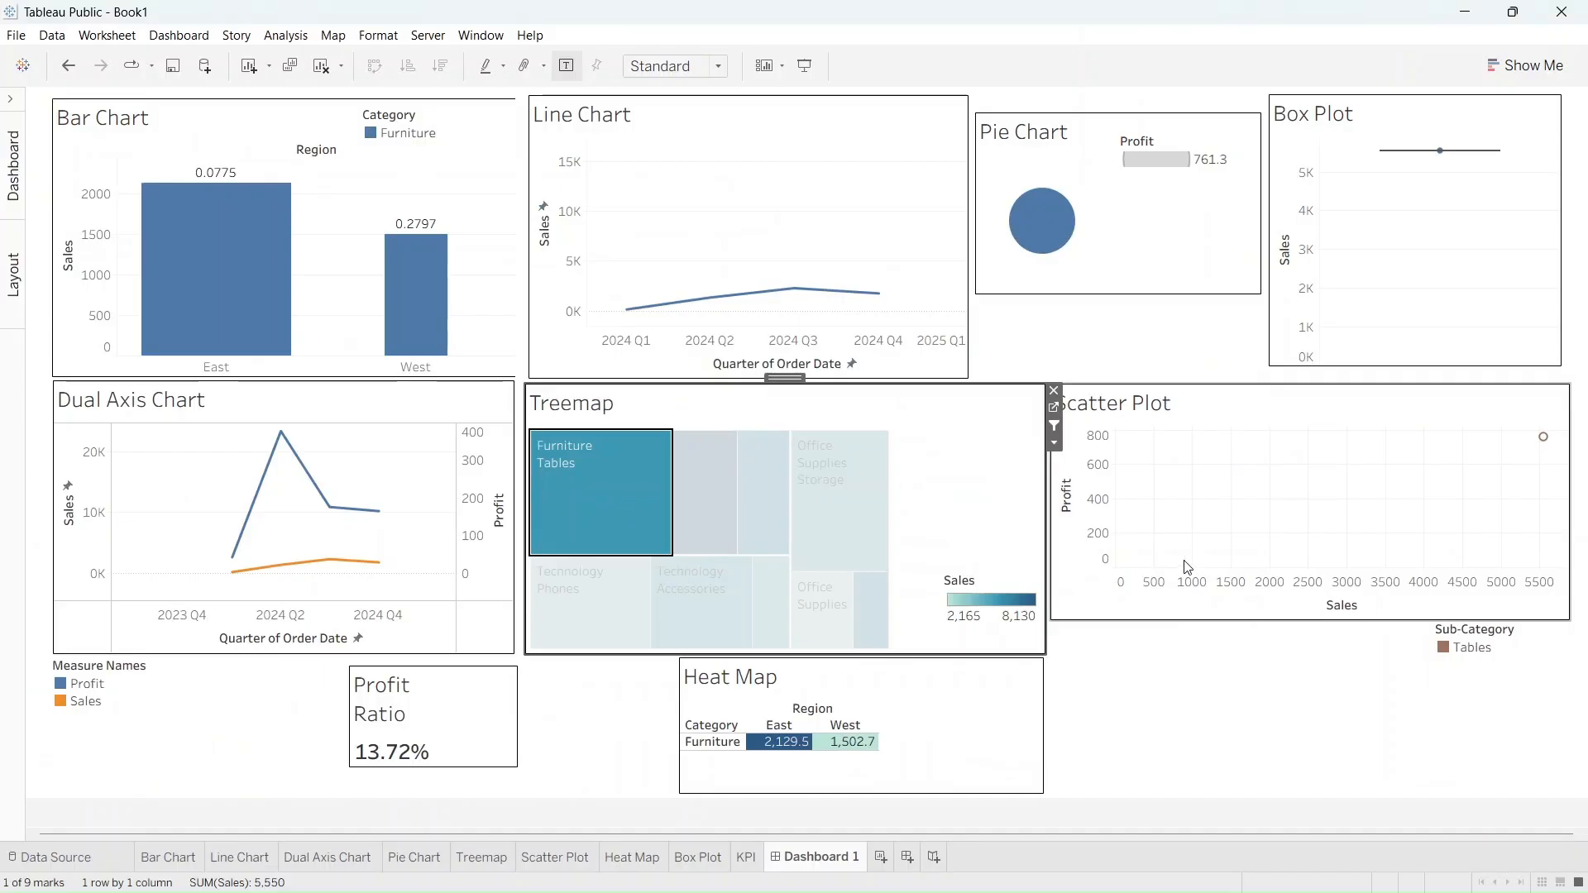
Explore the dashboard filtered by the Treemap's Bookcases, Chairs and Phones tiles in turn, and clear the selection
left_click(697, 515)
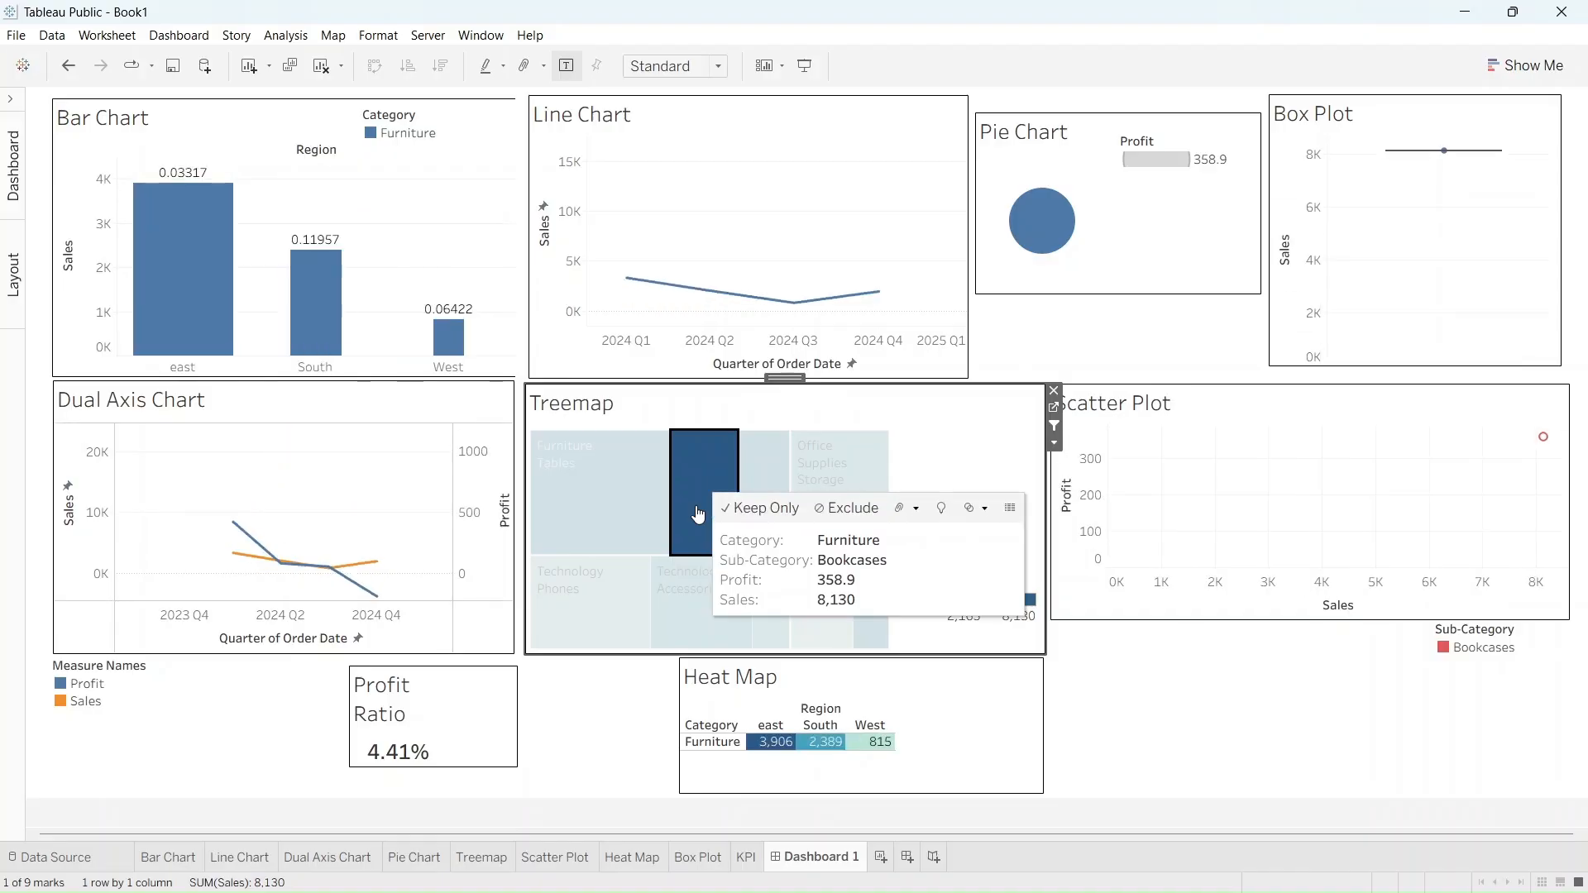
mouse_move(774, 471)
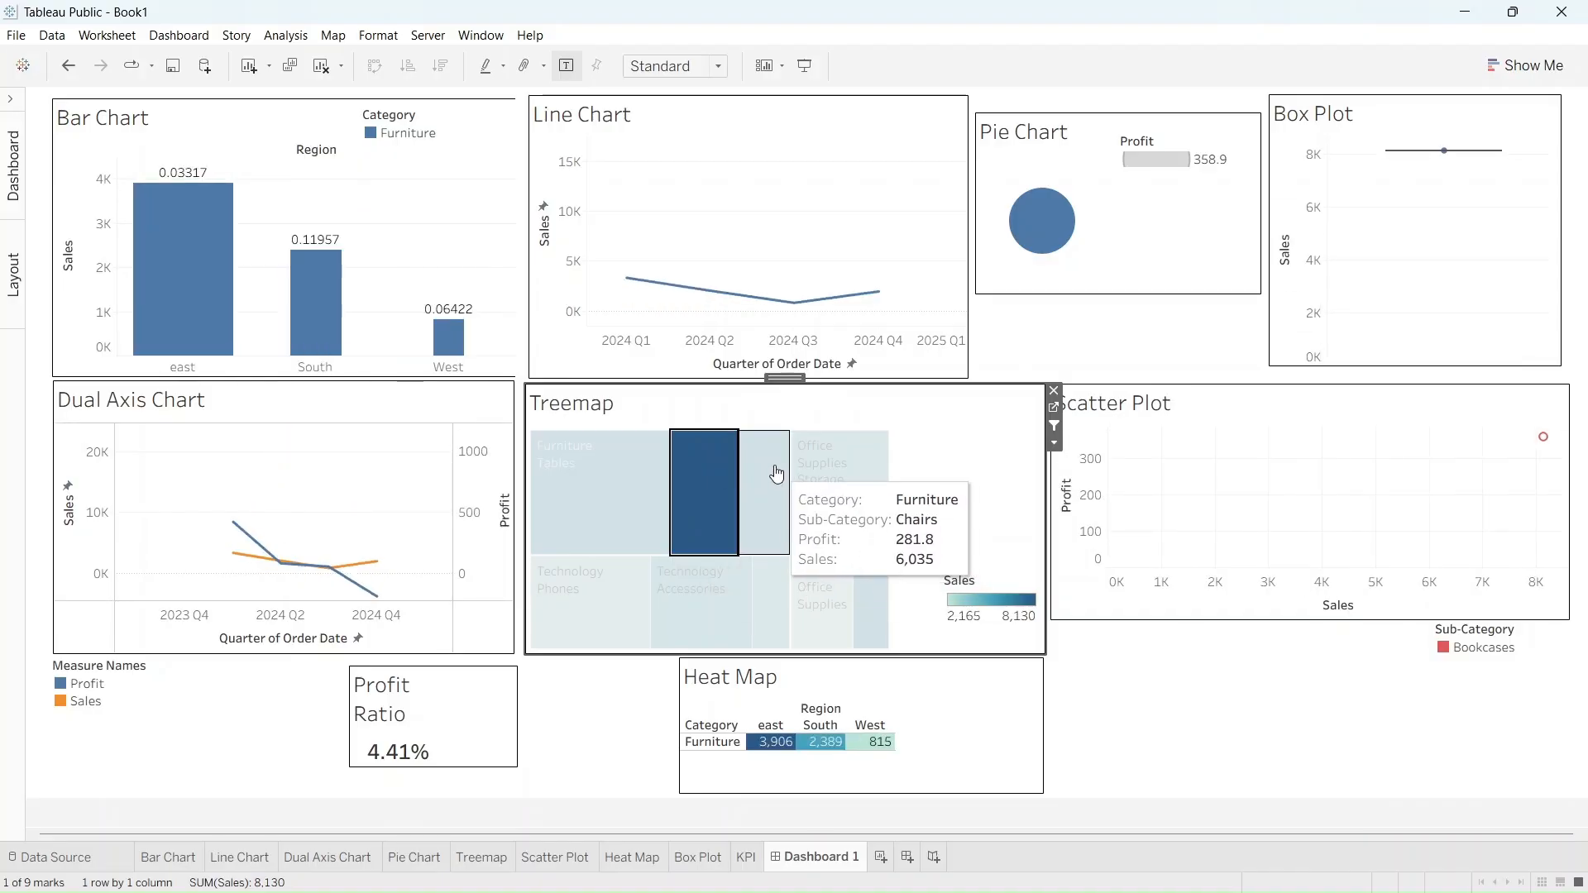
left_click(776, 473)
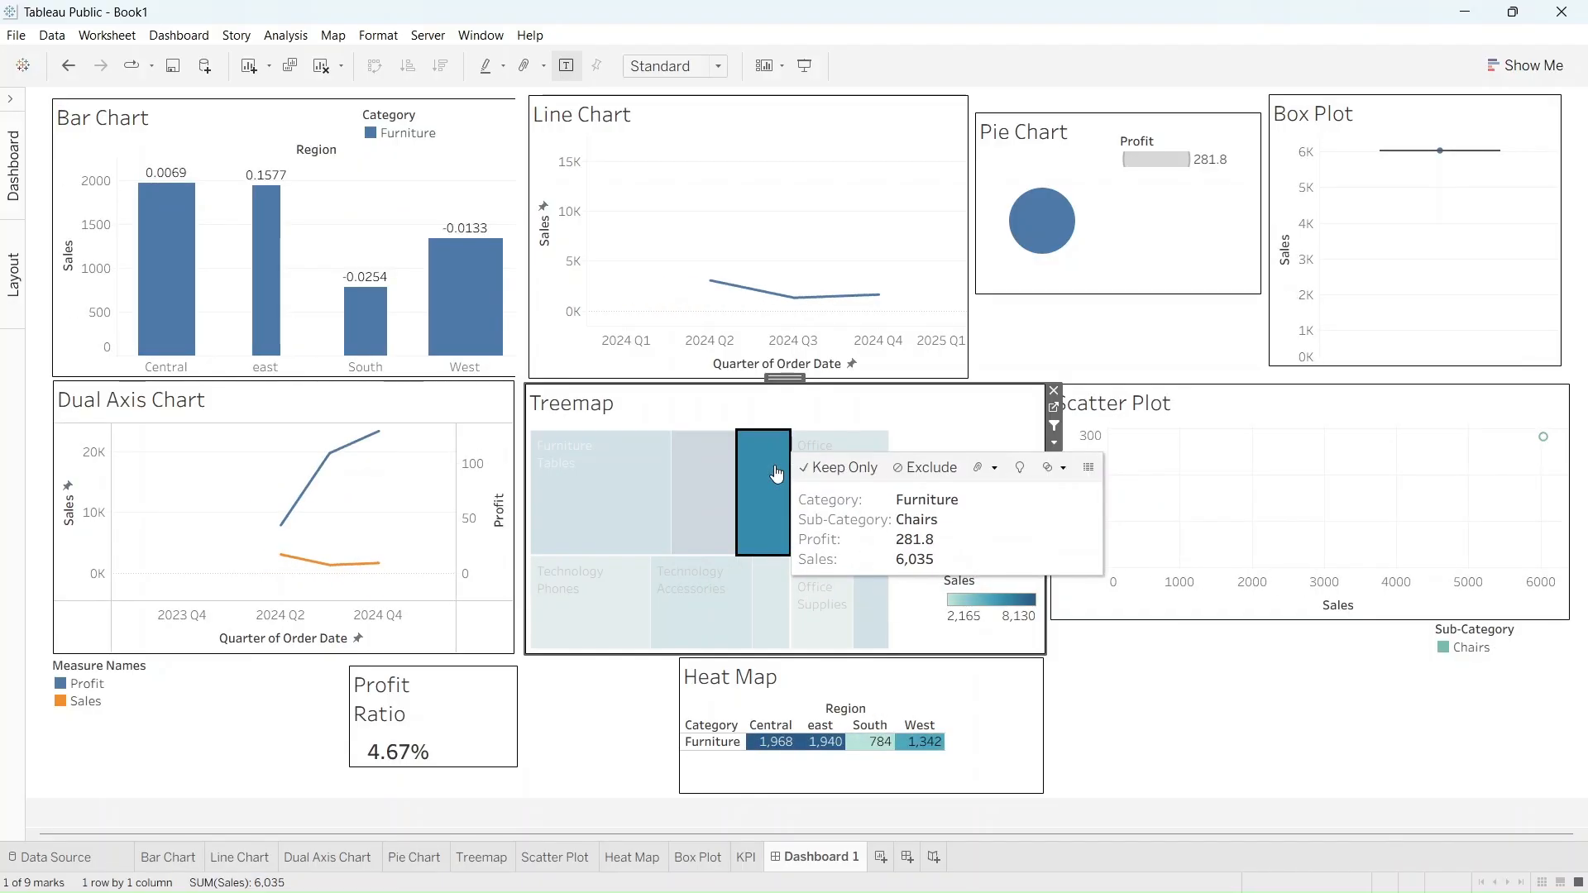
mouse_move(606, 578)
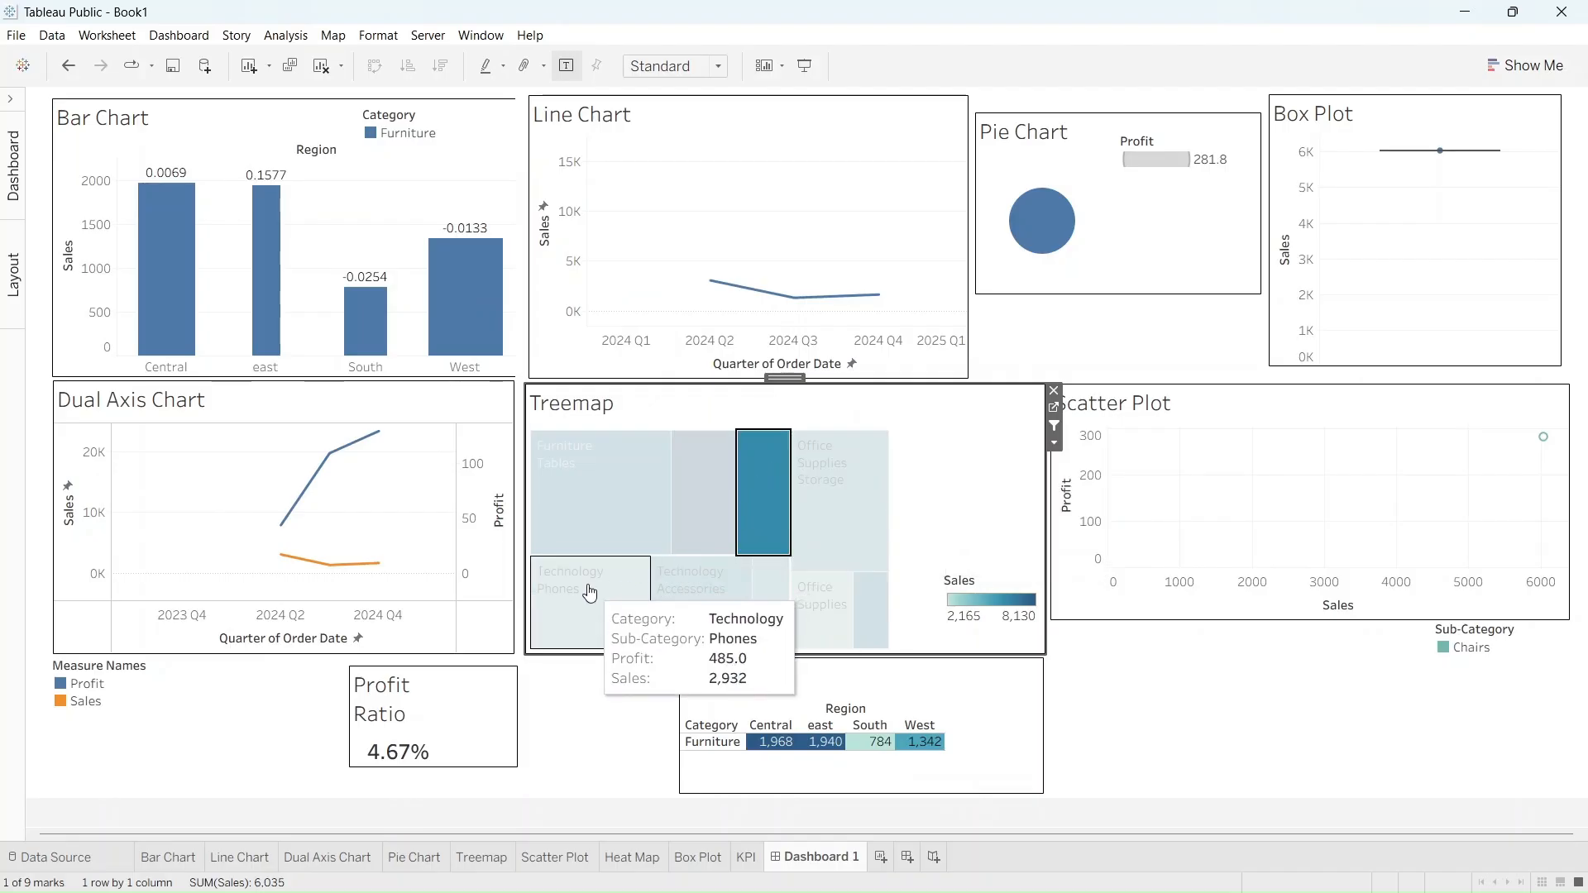
left_click(590, 593)
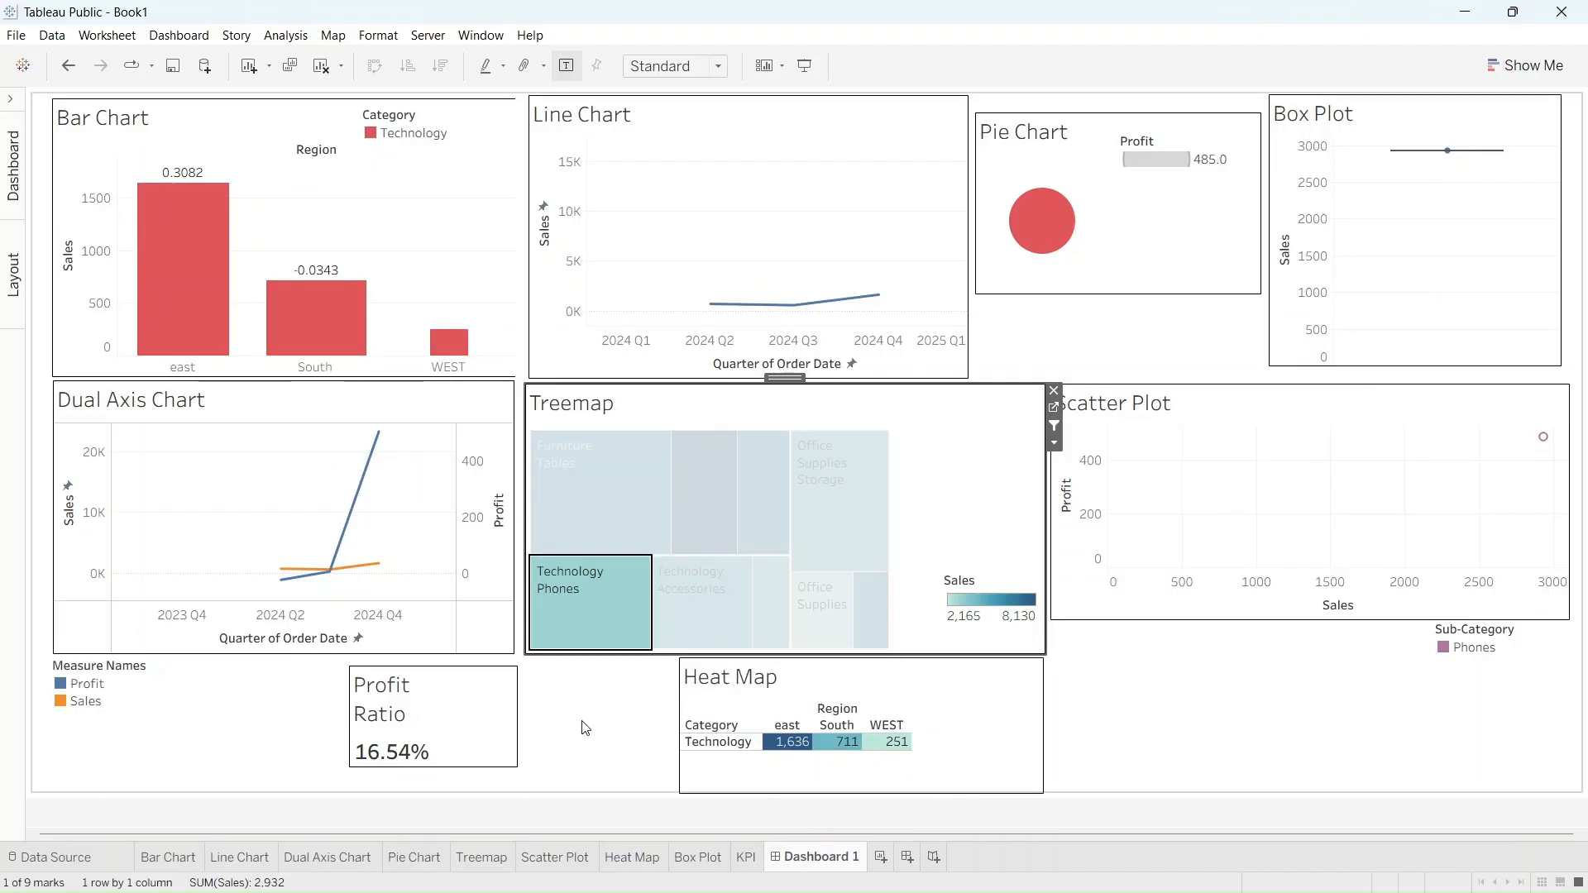
left_click(922, 459)
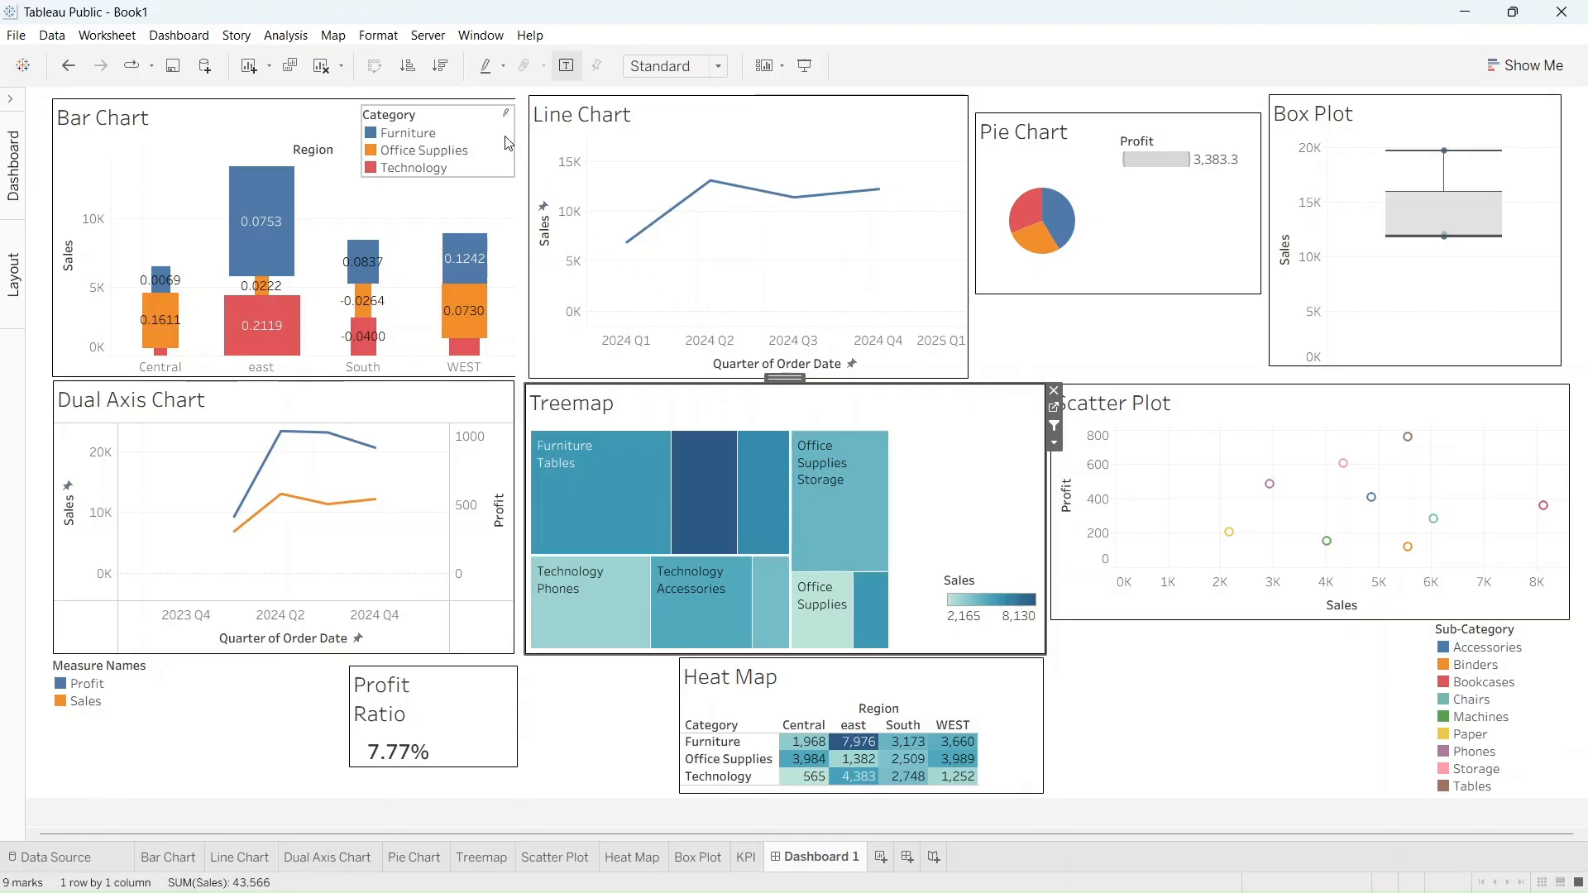
Use the Bar Chart as a dashboard filter and filter the other charts to Furniture in the east region
left_click(455, 195)
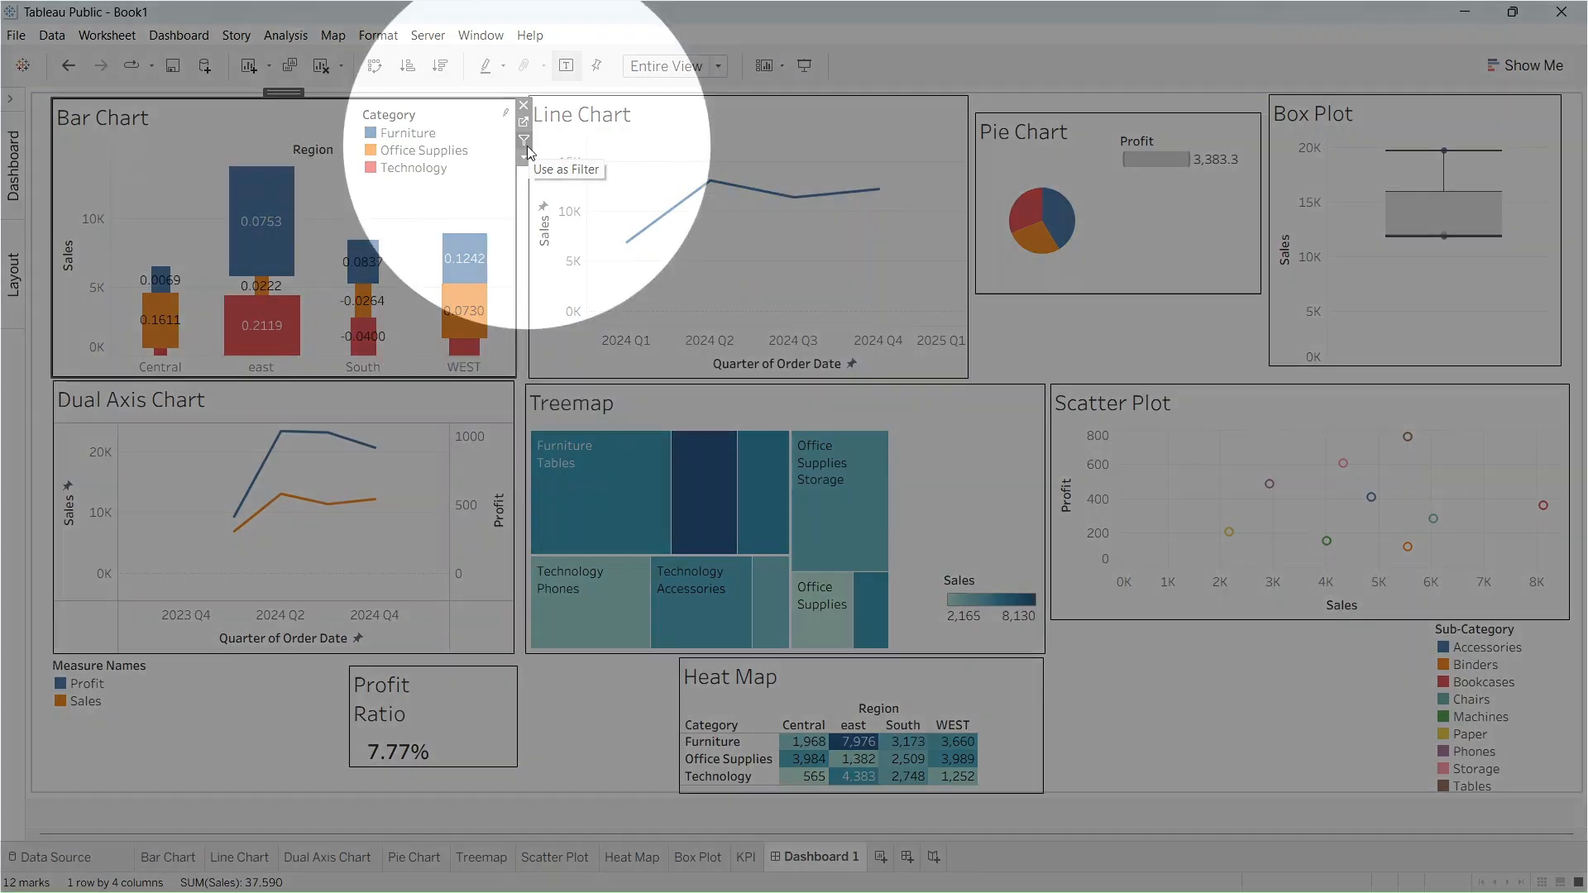
left_click(525, 142)
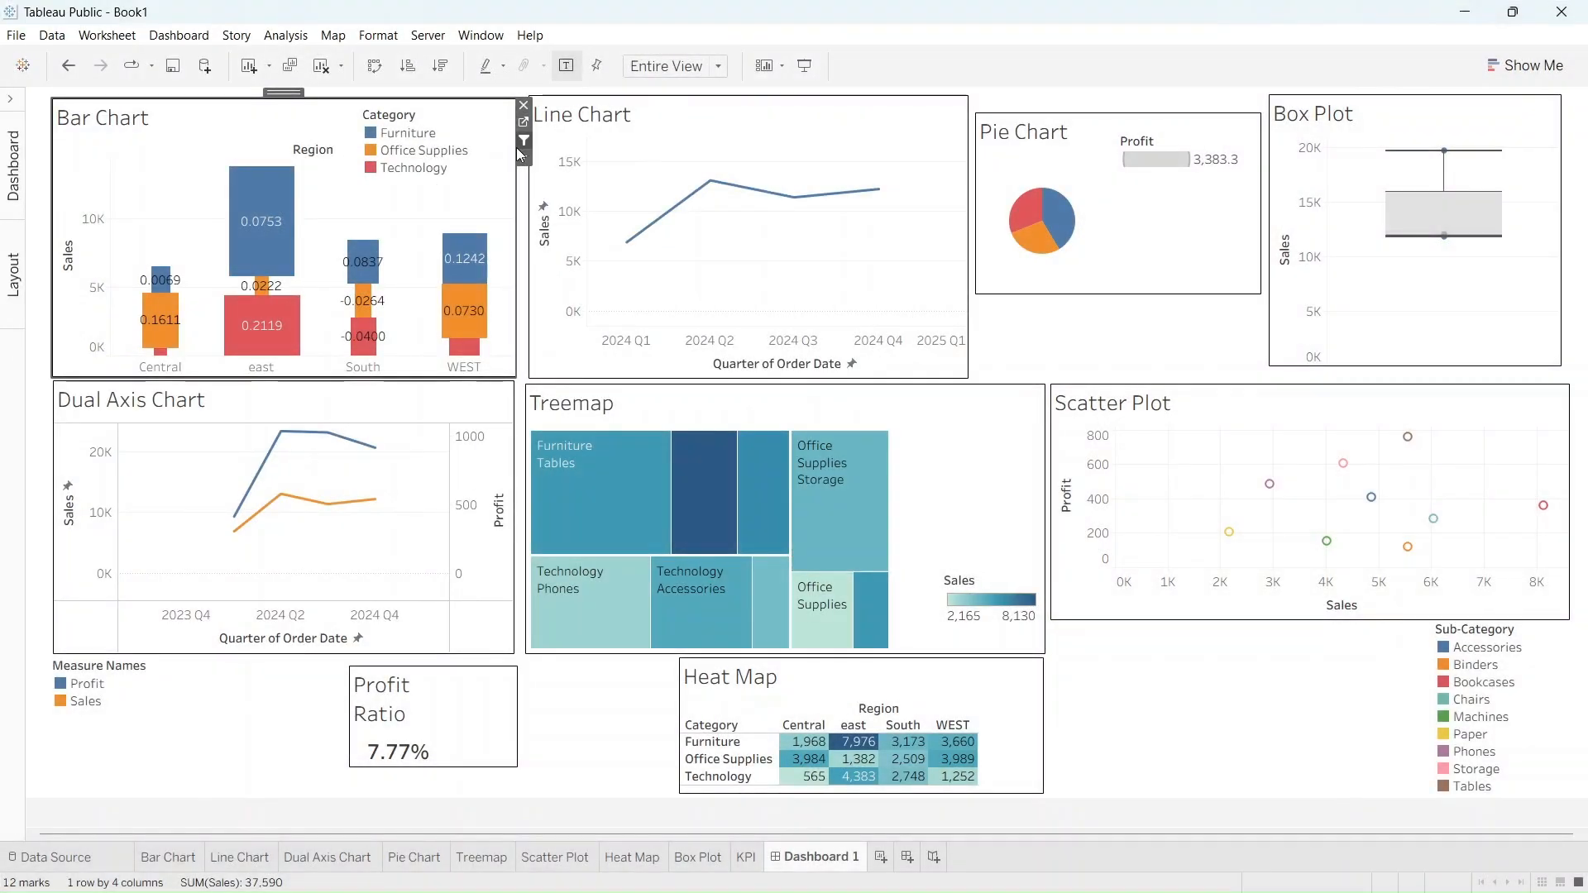
left_click(283, 210)
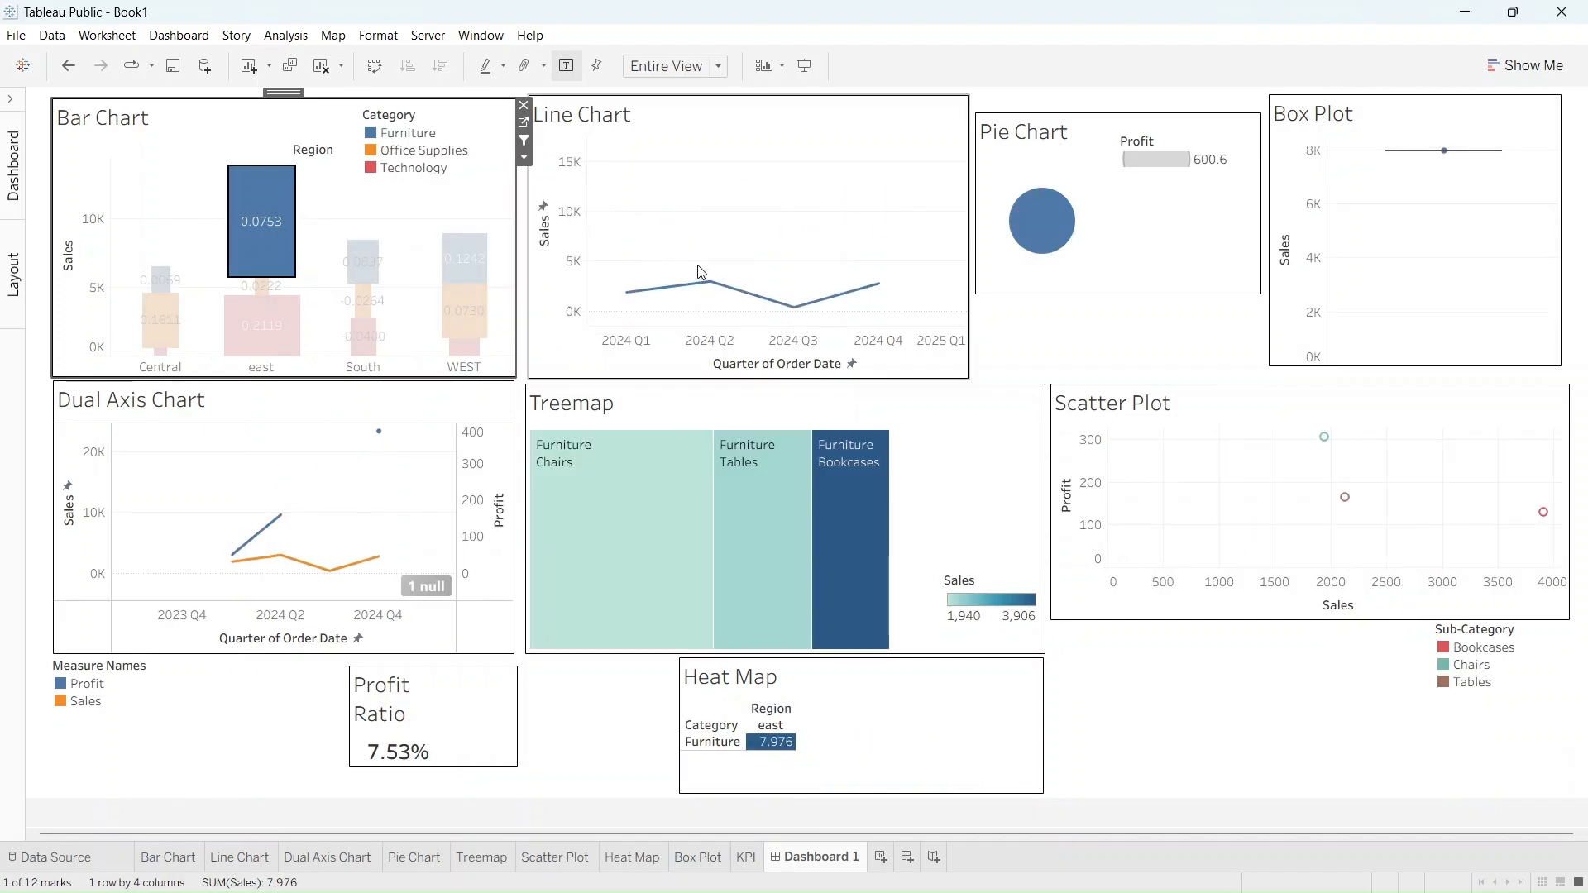
Explore the dashboard filtered by the bars for east Technology, South Furniture and West Furniture, and clear the selection
left_click(279, 331)
mouse_move(360, 270)
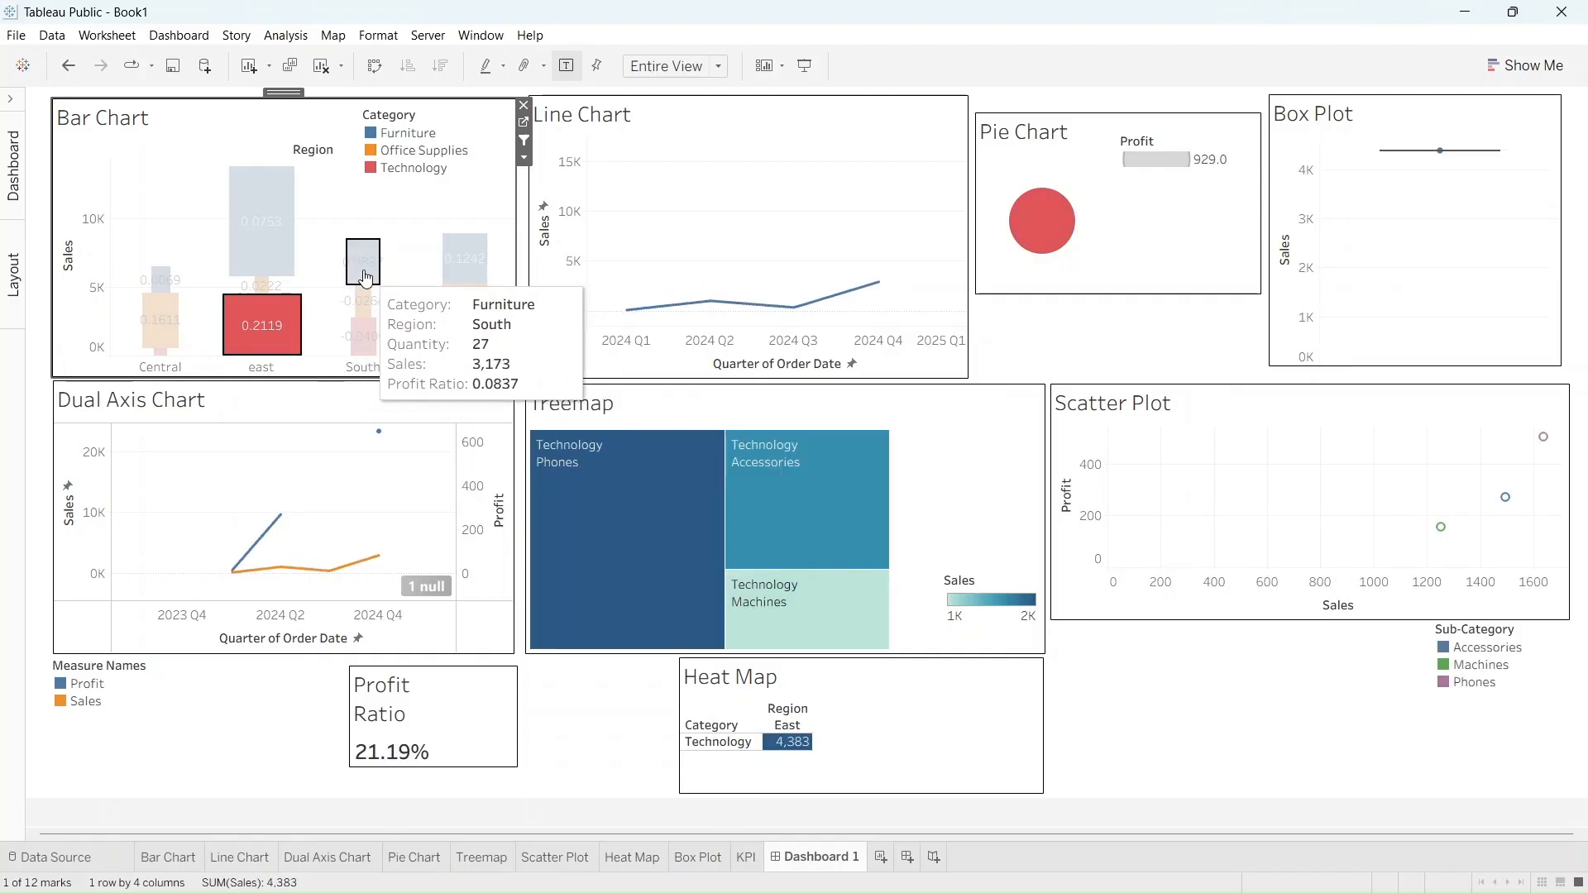
left_click(364, 273)
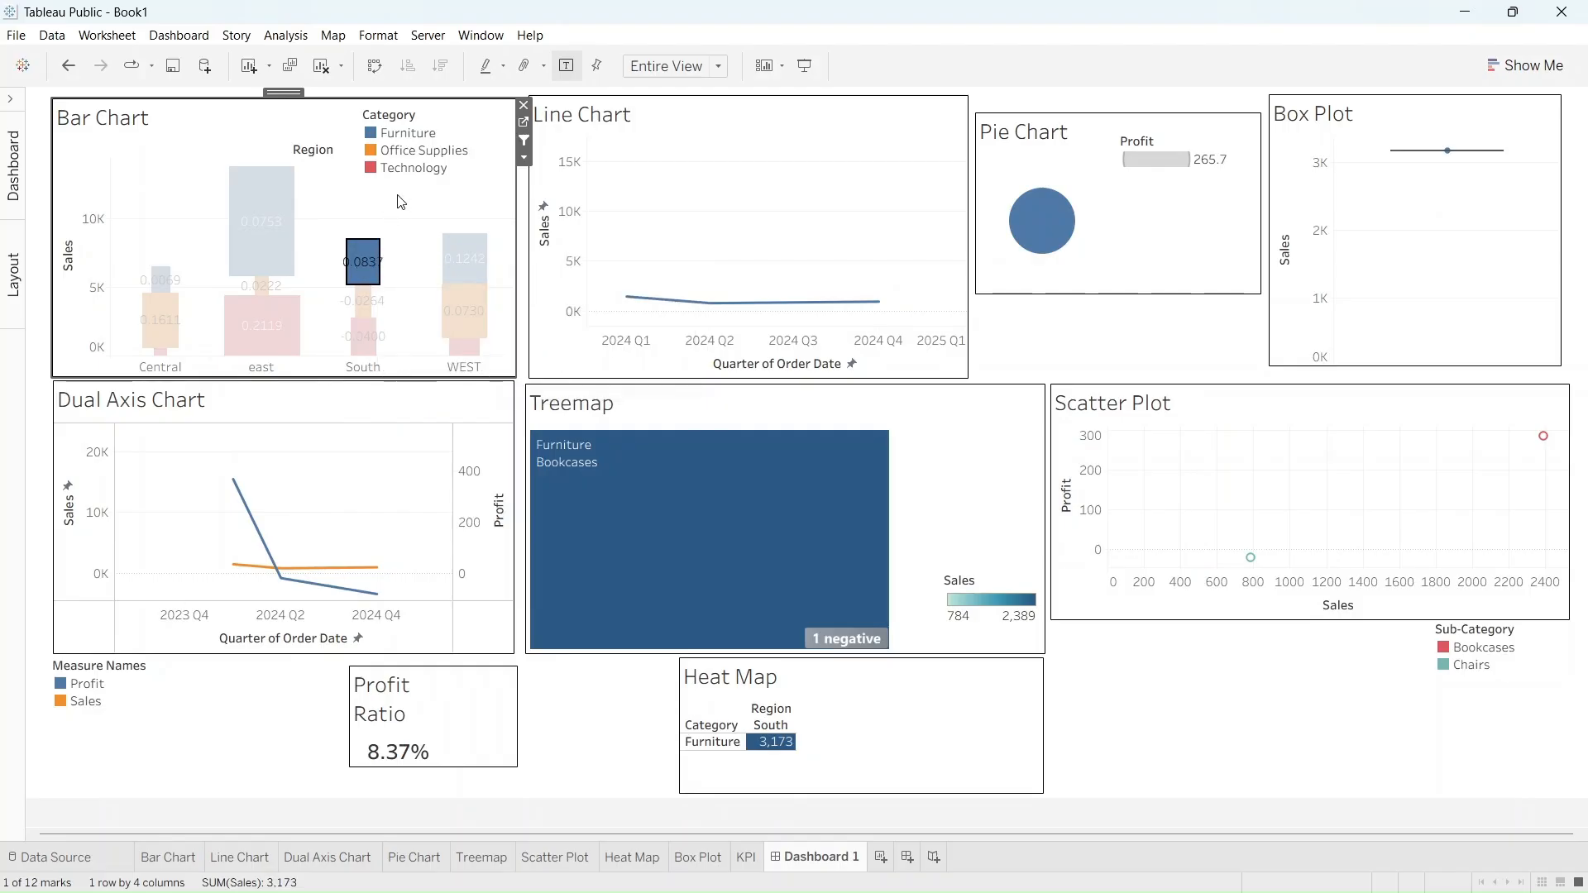
left_click(460, 267)
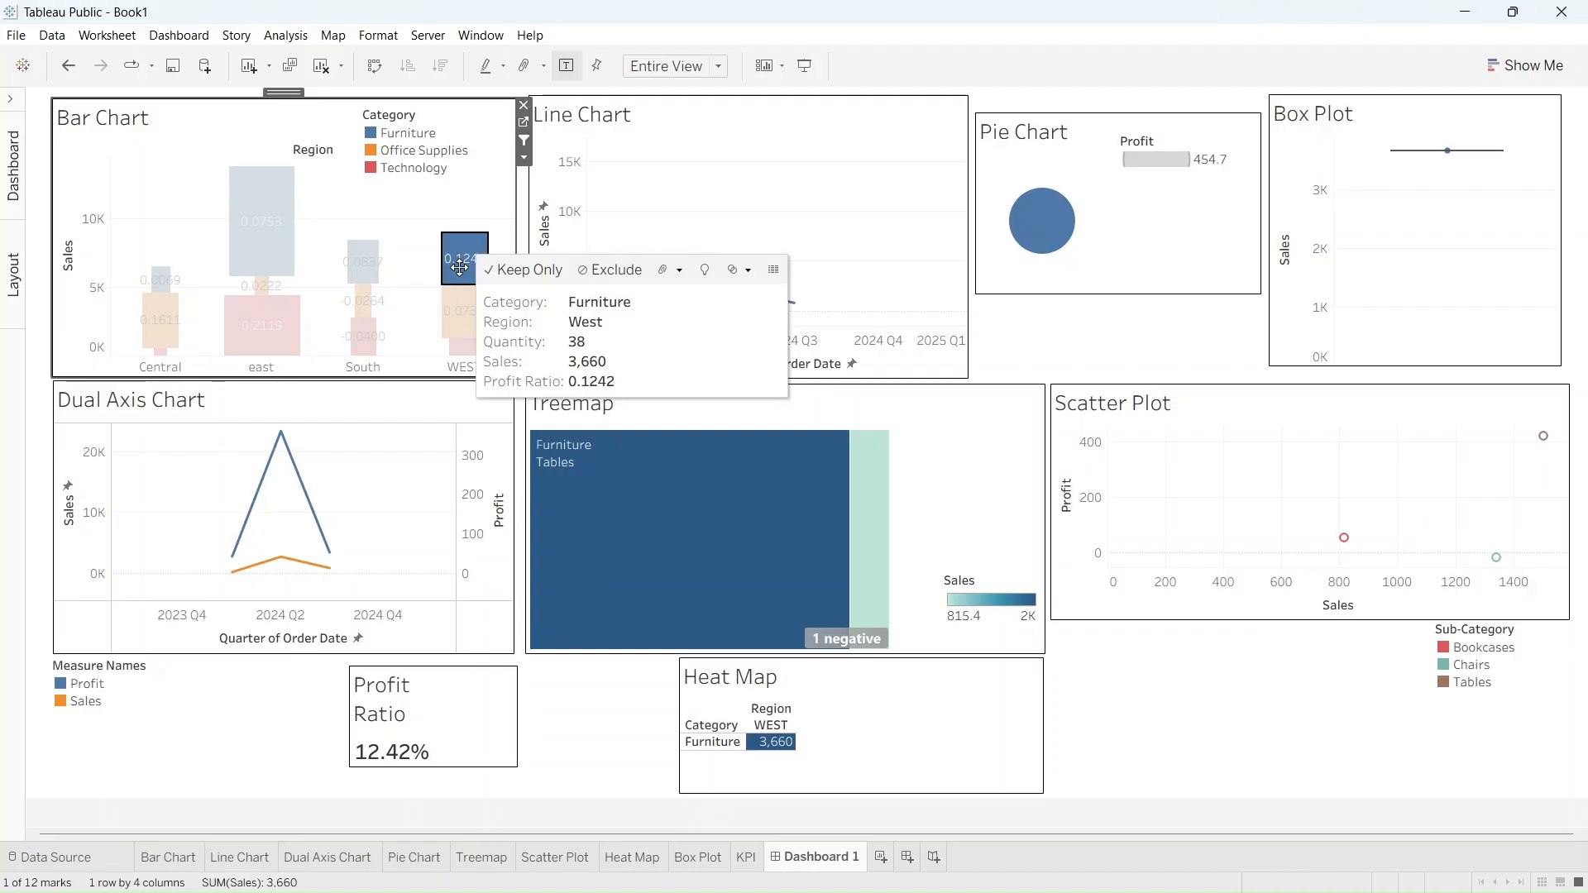
left_click(439, 212)
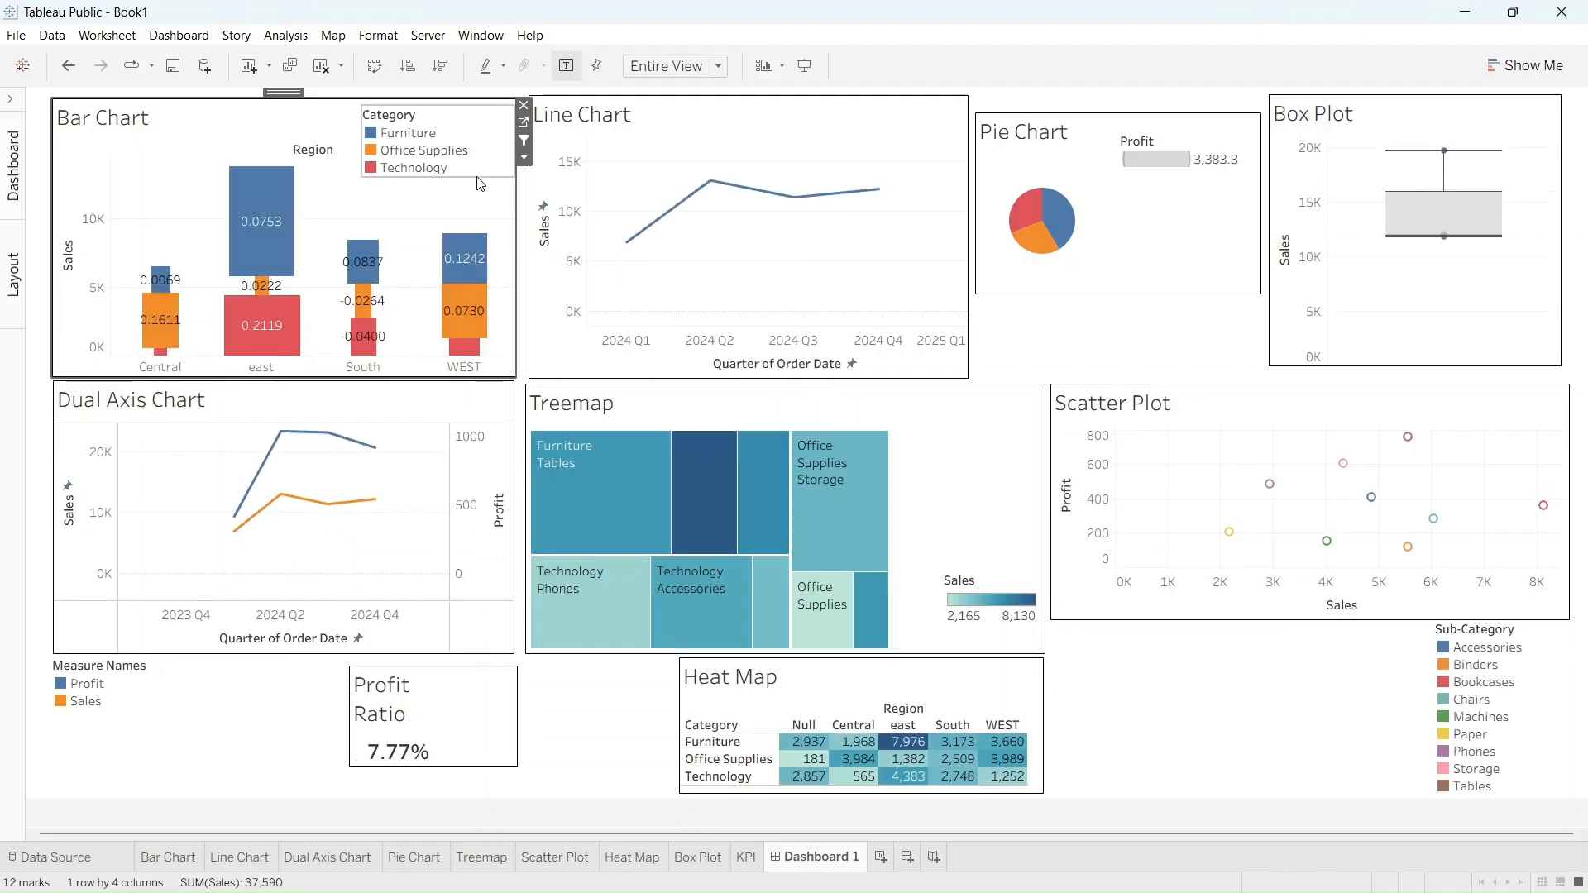